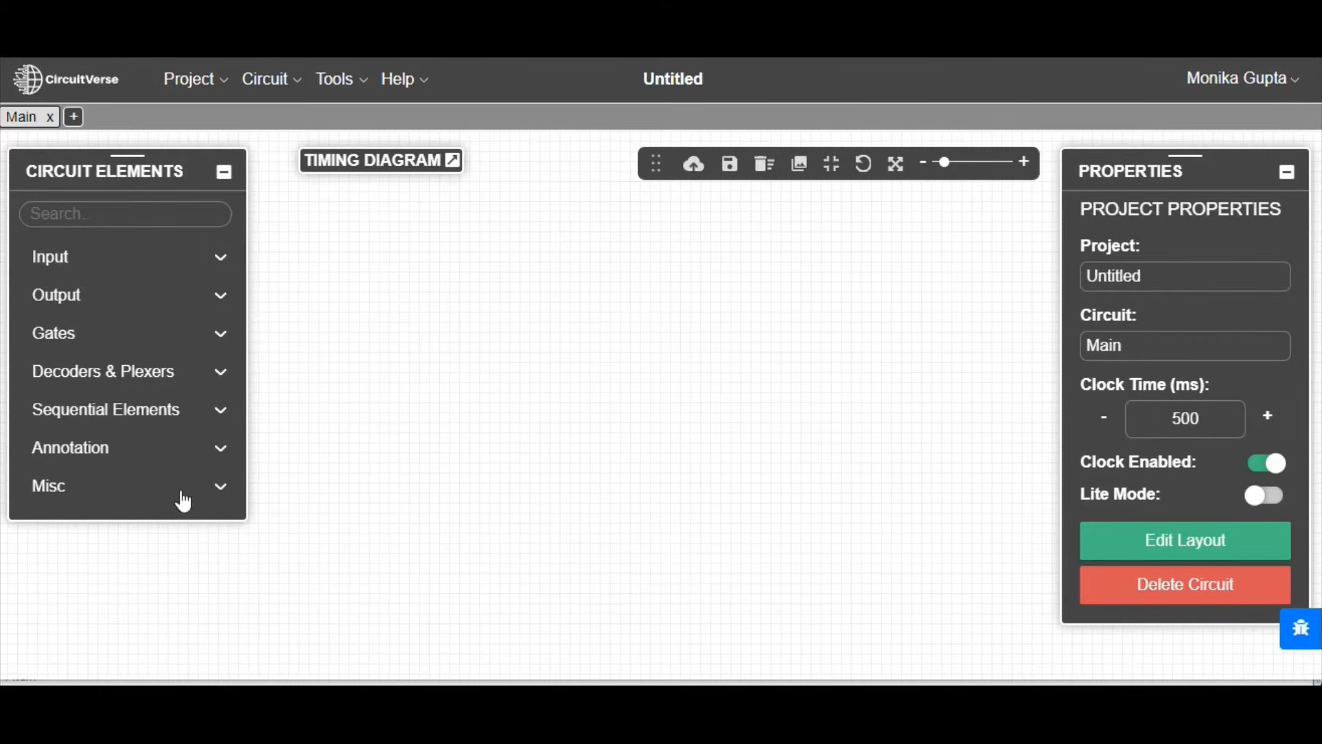
Step: Look through the components in the Input, Output, Gates, Decoders & Plexers and Sequential Elements categories
left_click(83, 269)
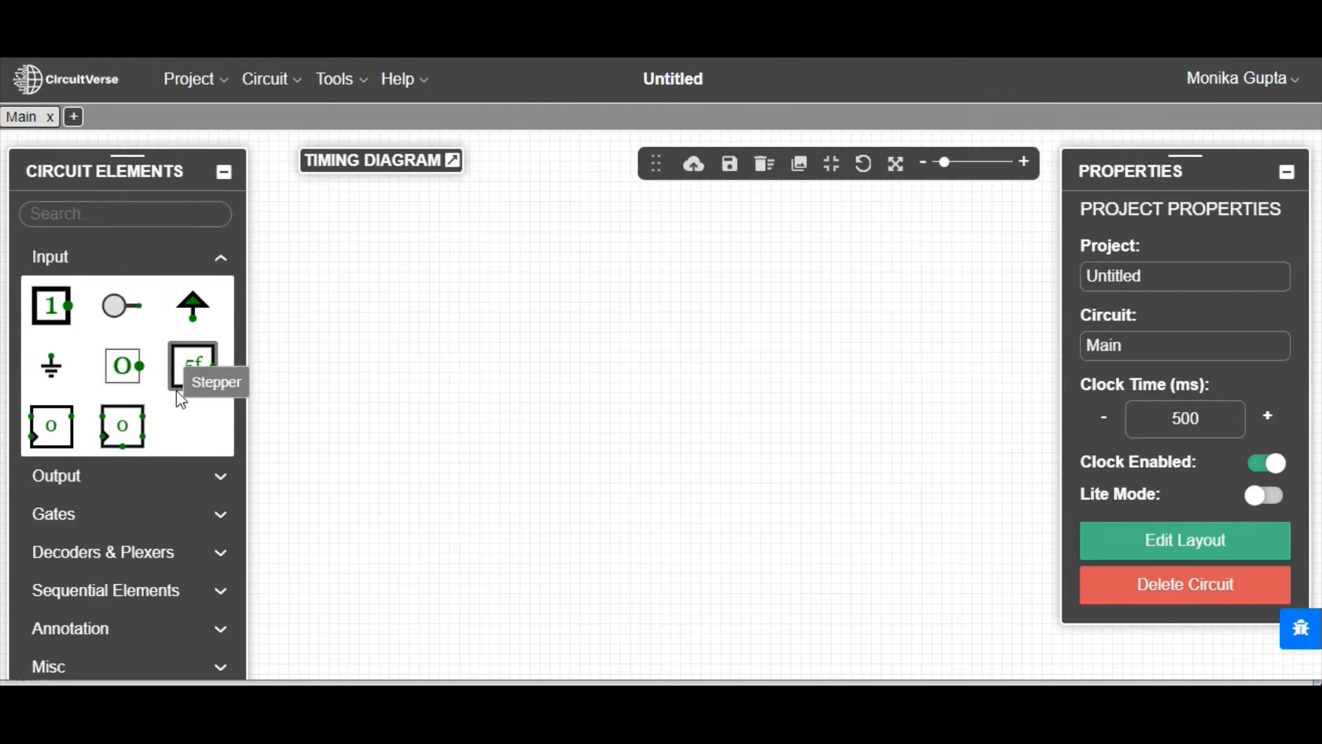
left_click(145, 473)
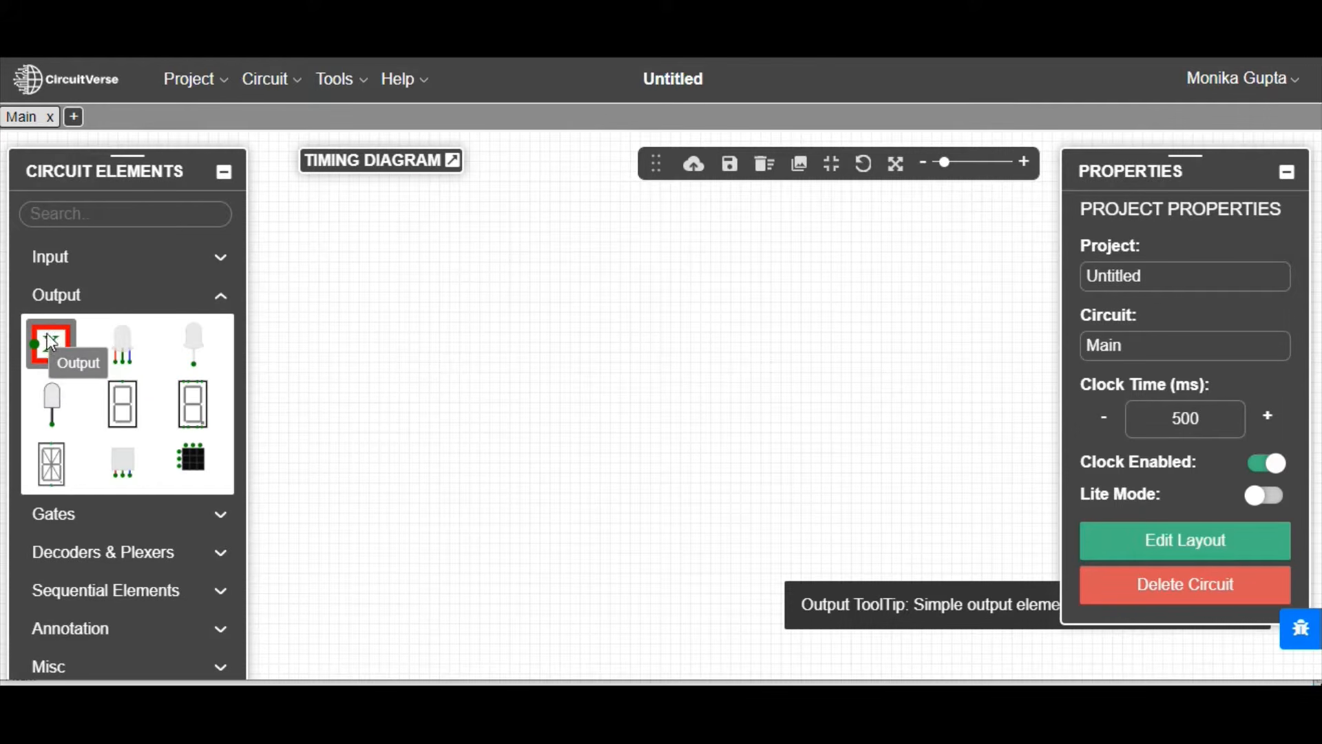
left_click(71, 518)
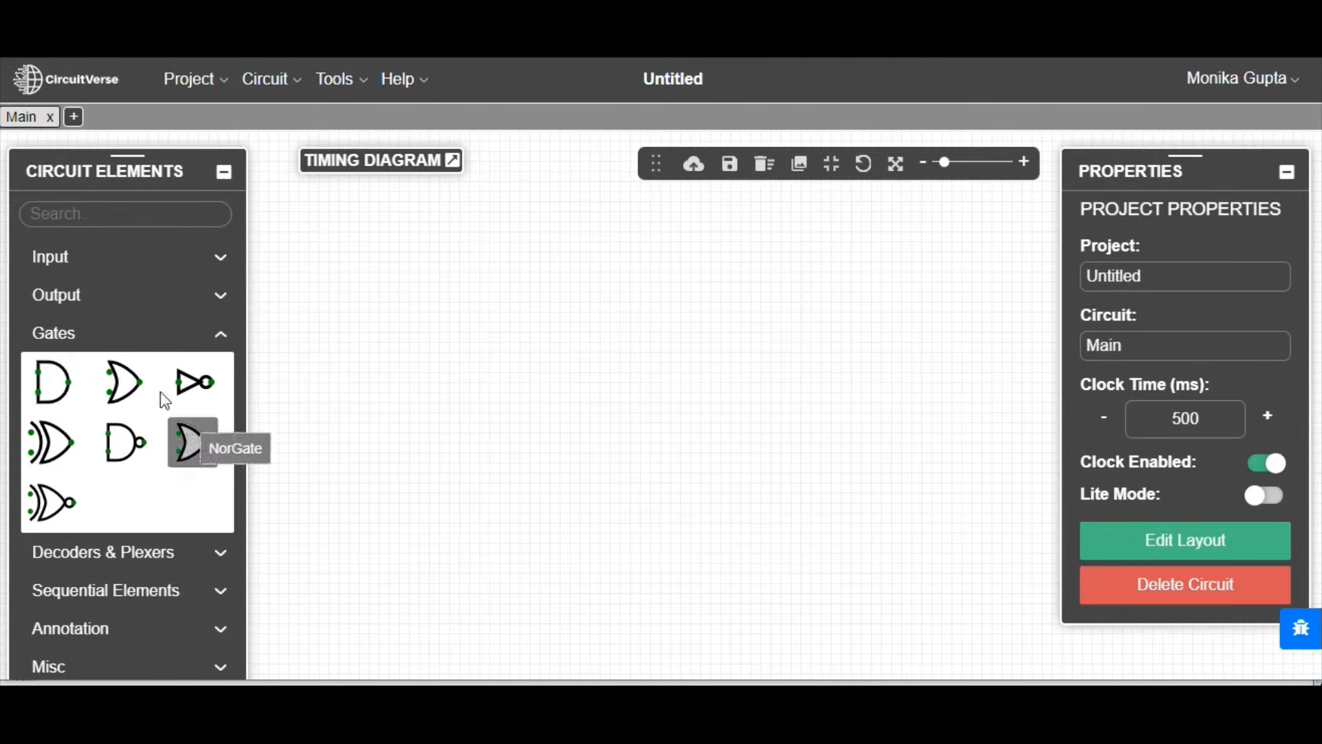
left_click(171, 560)
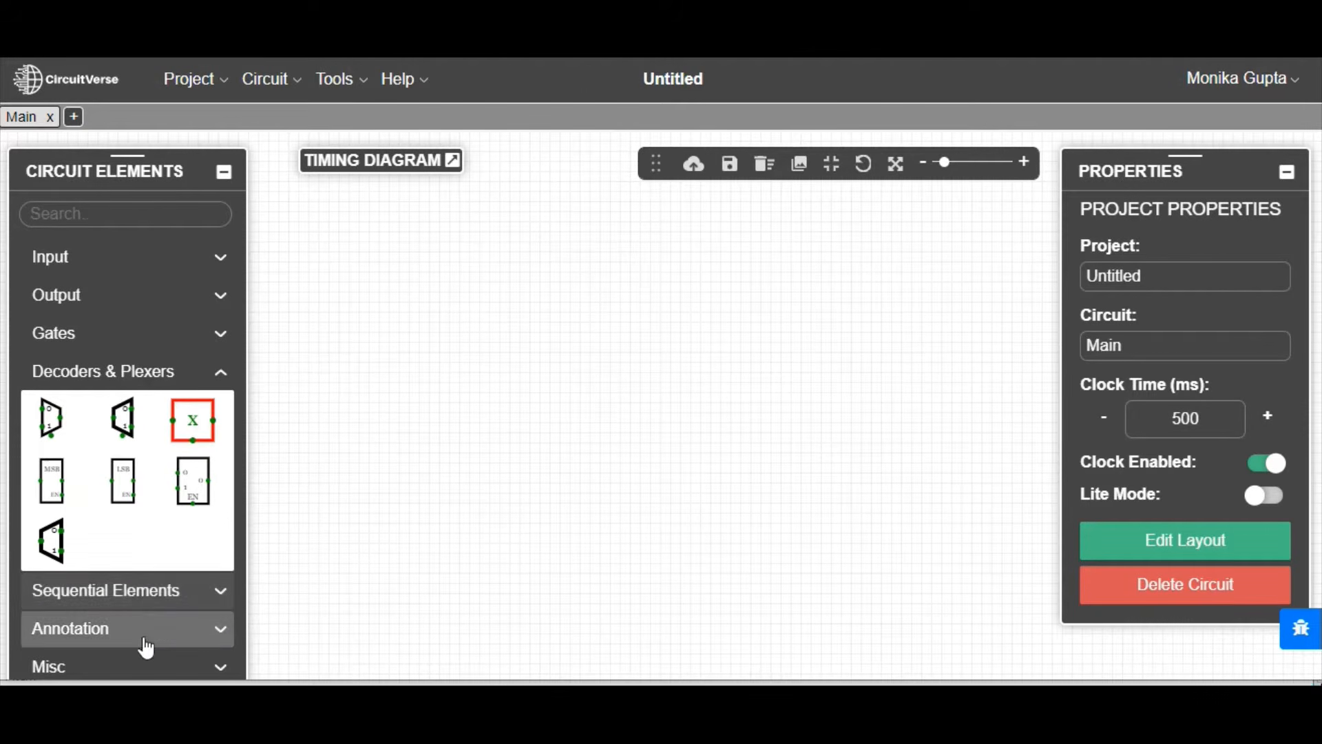
left_click(155, 596)
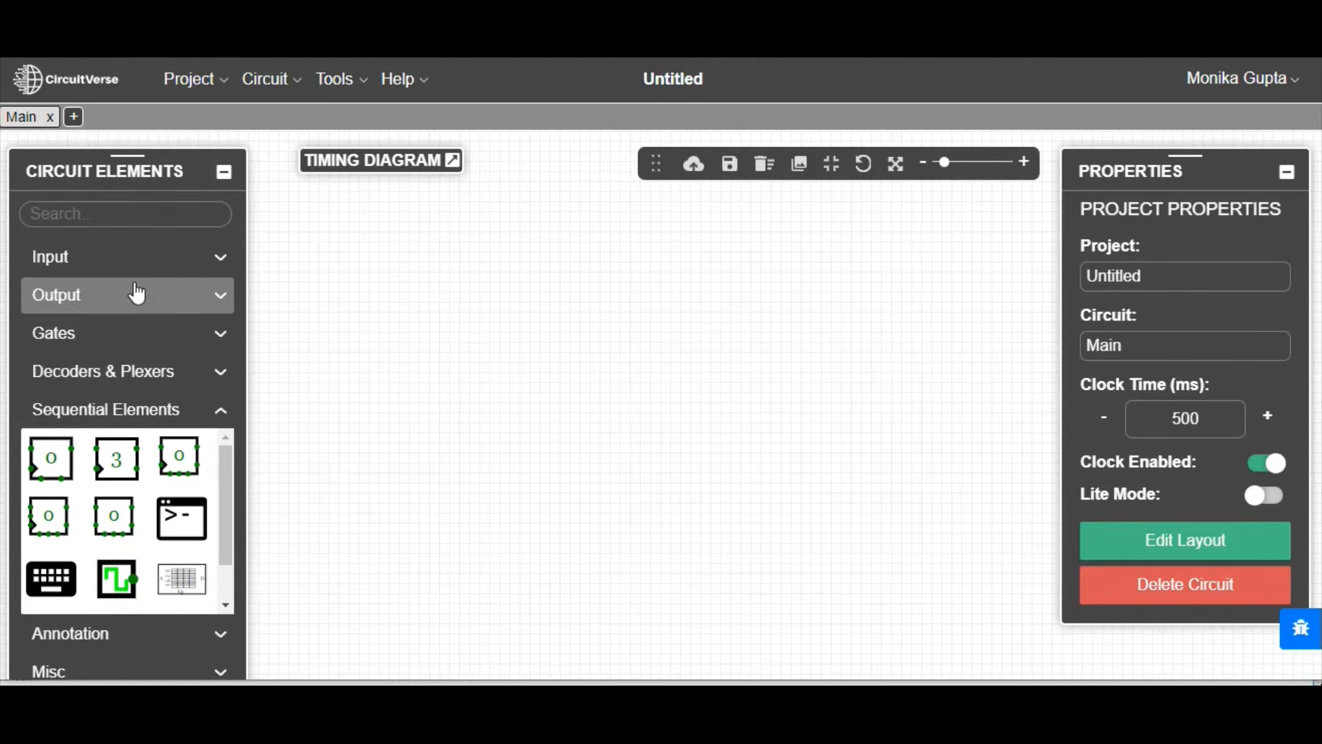
Step: Place an AND gate in the upper middle of the empty canvas
left_click(101, 336)
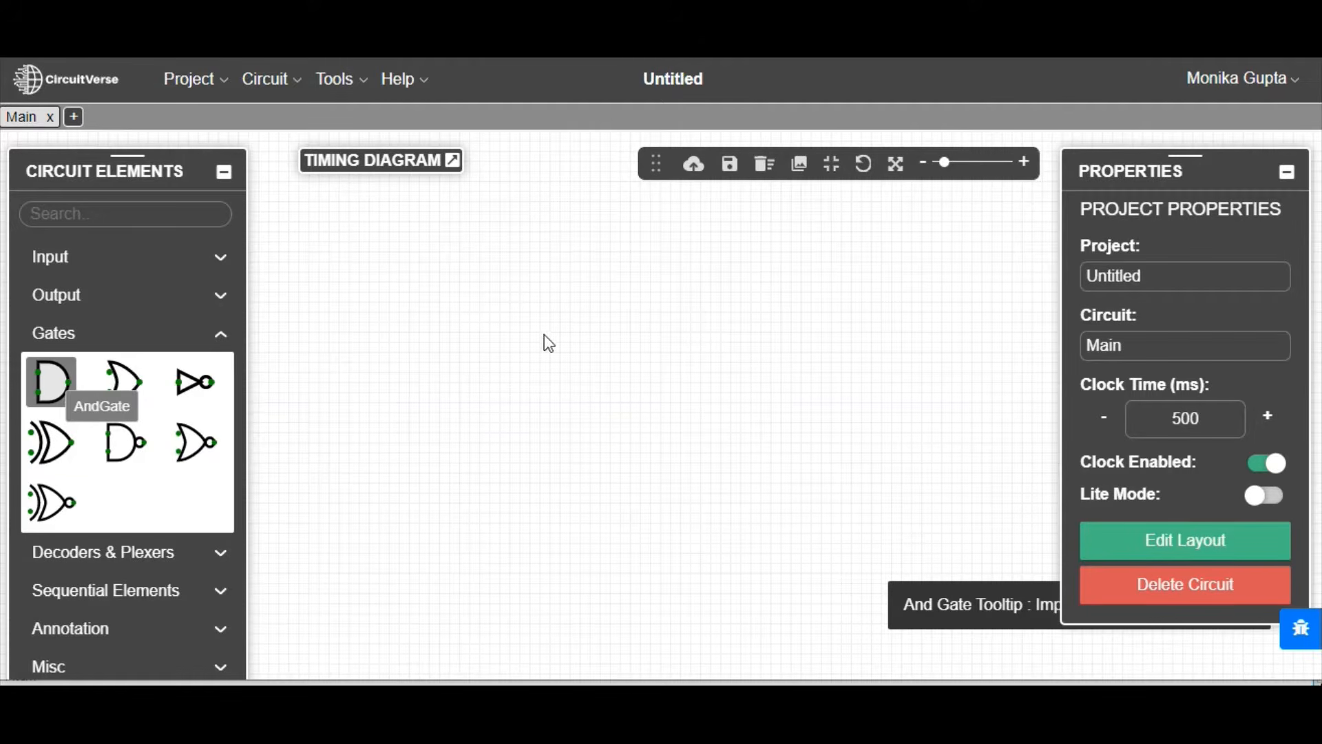
left_click(650, 281)
left_click_drag(650, 281, 656, 296)
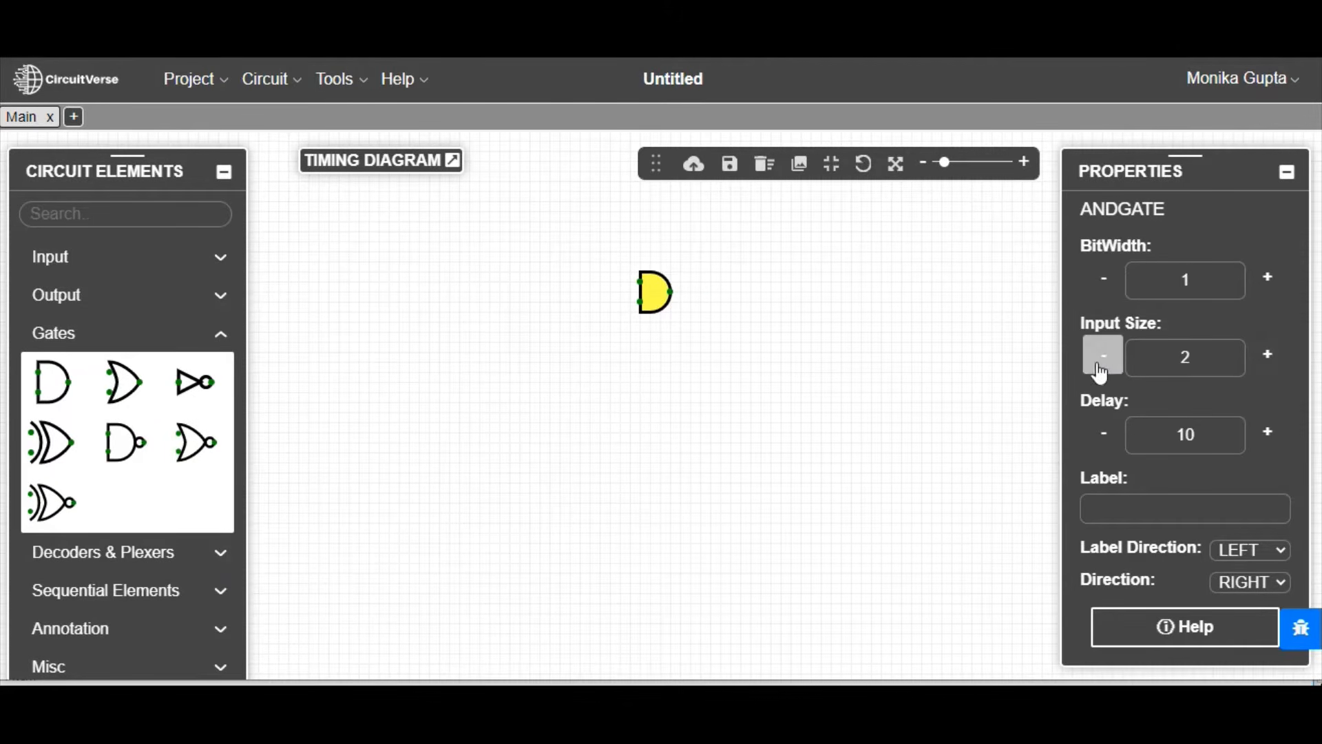
Step: Try larger input sizes on the AND gate and restore the size to 2
left_click(1269, 359)
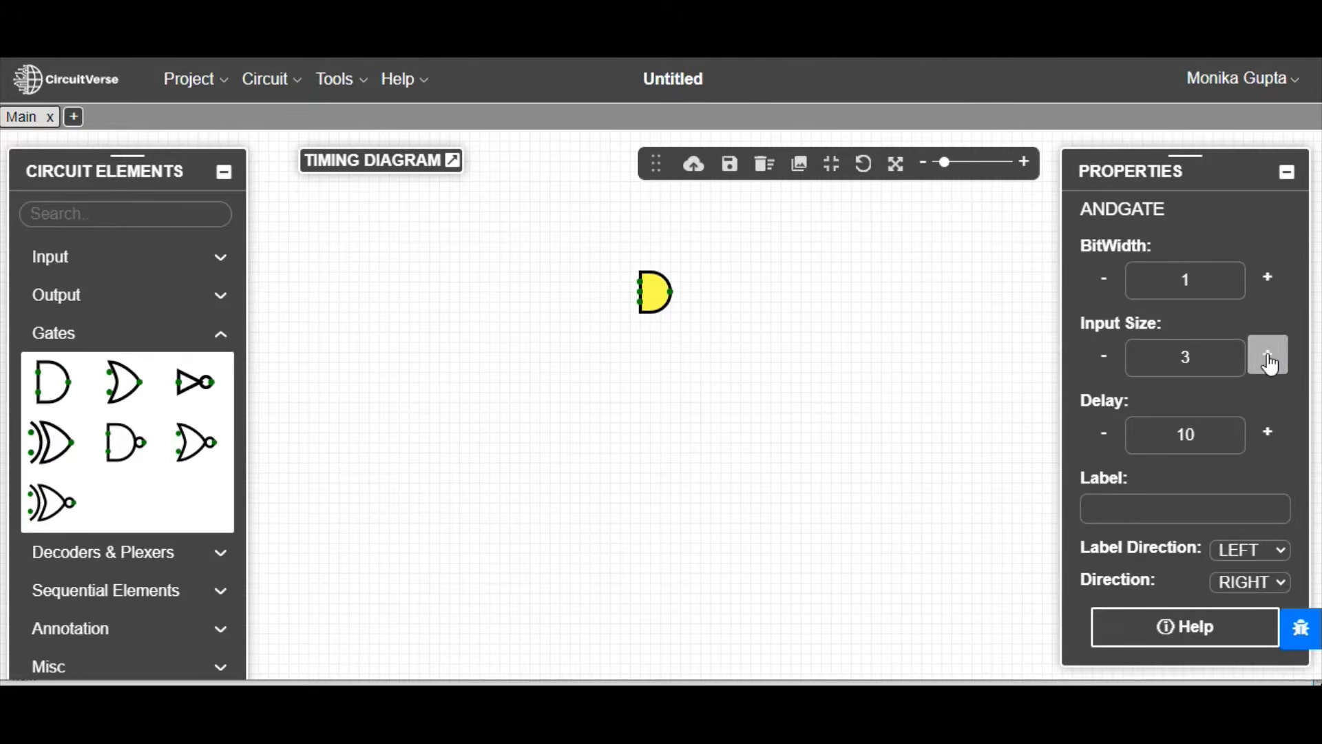
left_click(1269, 359)
left_click(1269, 359)
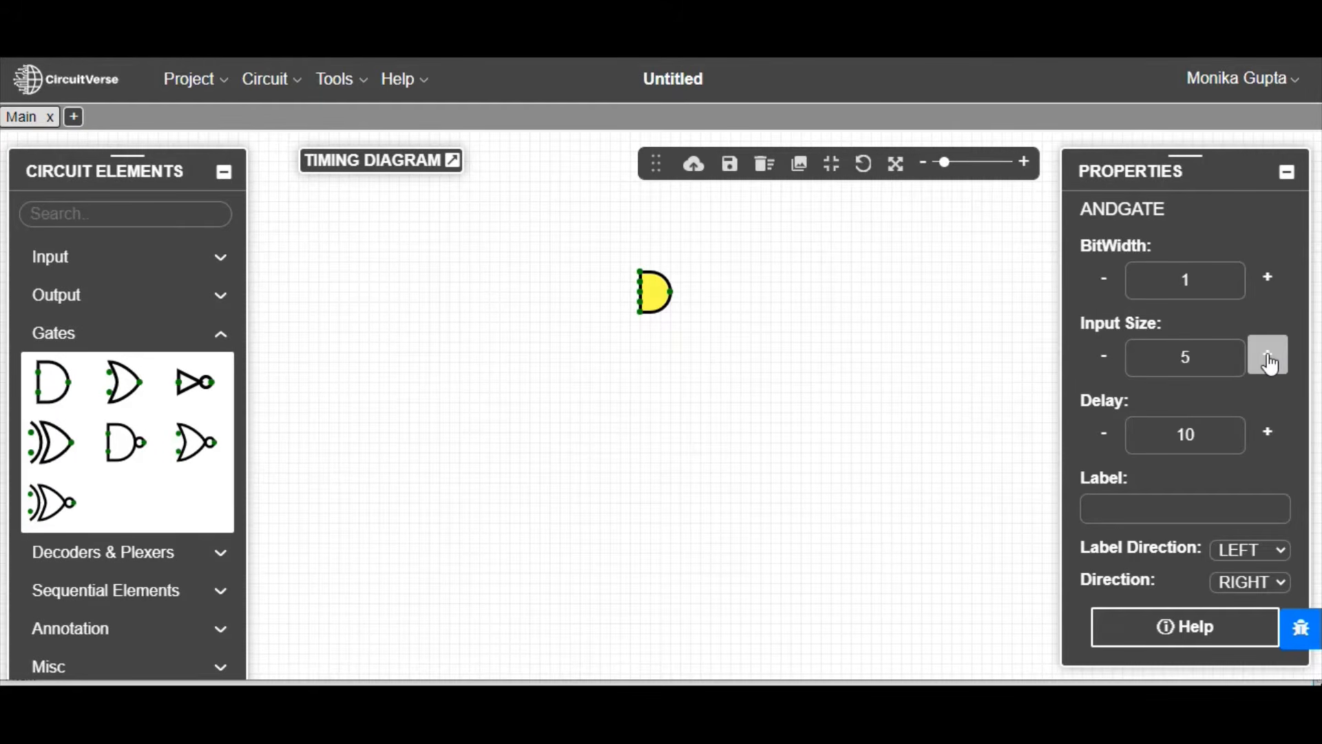
left_click(1105, 365)
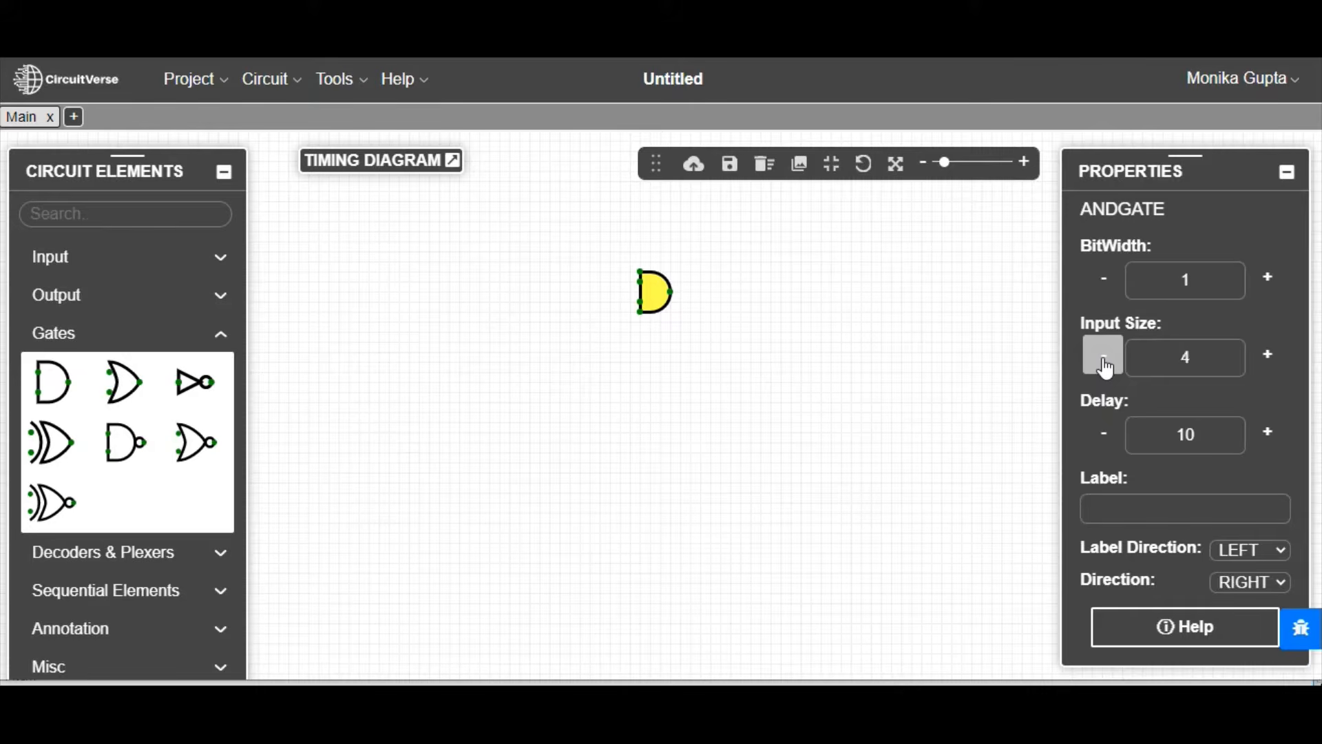
left_click(1104, 365)
left_click(1104, 365)
Step: Add two inputs set to 1 in front of the AND gate and wire each to one of its input pins
left_click(83, 265)
left_click(54, 307)
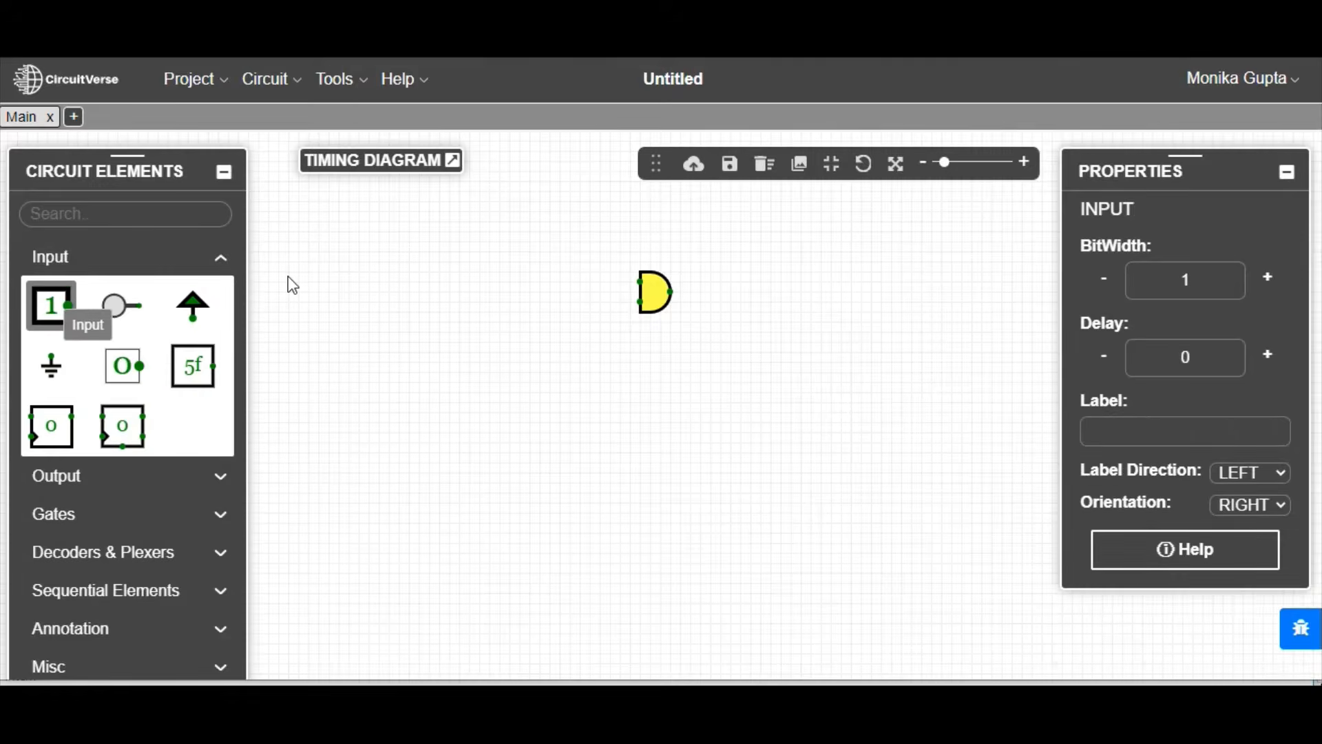
left_click_drag(564, 287, 574, 280)
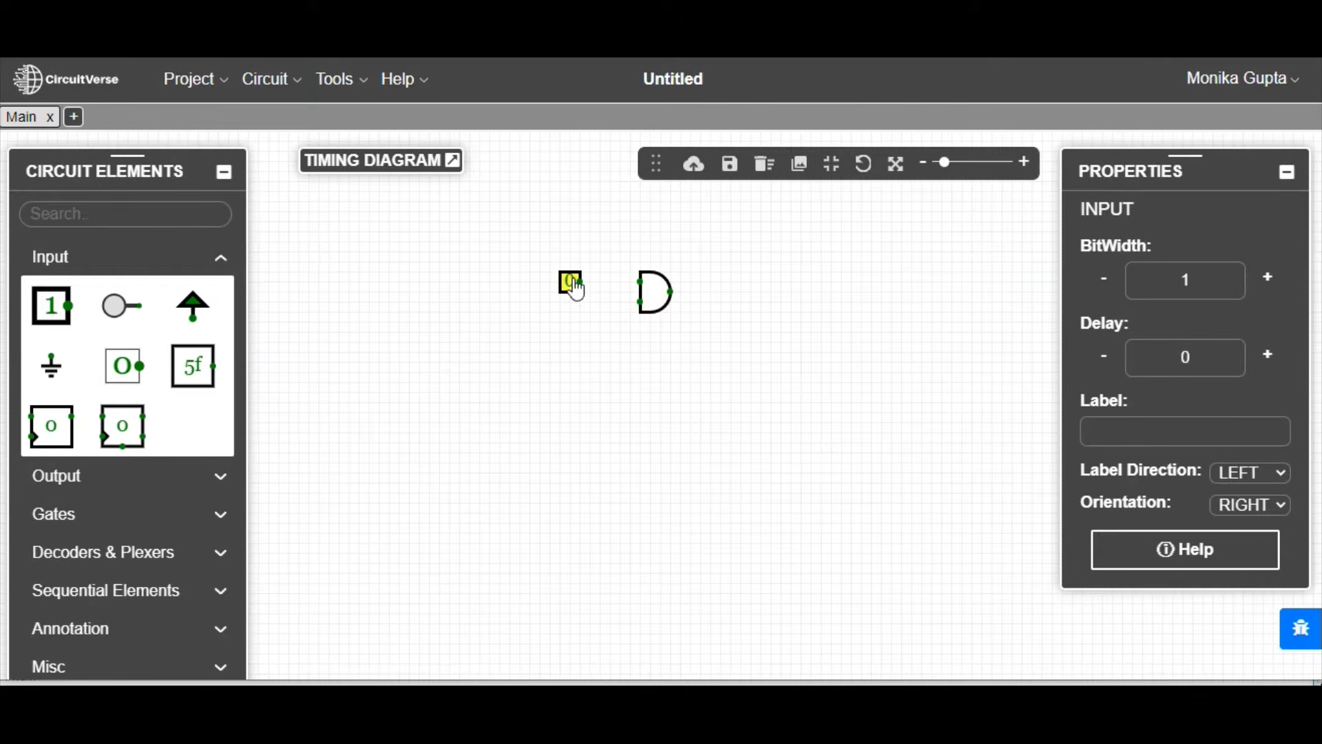
left_click(575, 286)
left_click(52, 307)
left_click(570, 303)
left_click(572, 303)
left_click_drag(581, 282, 641, 303)
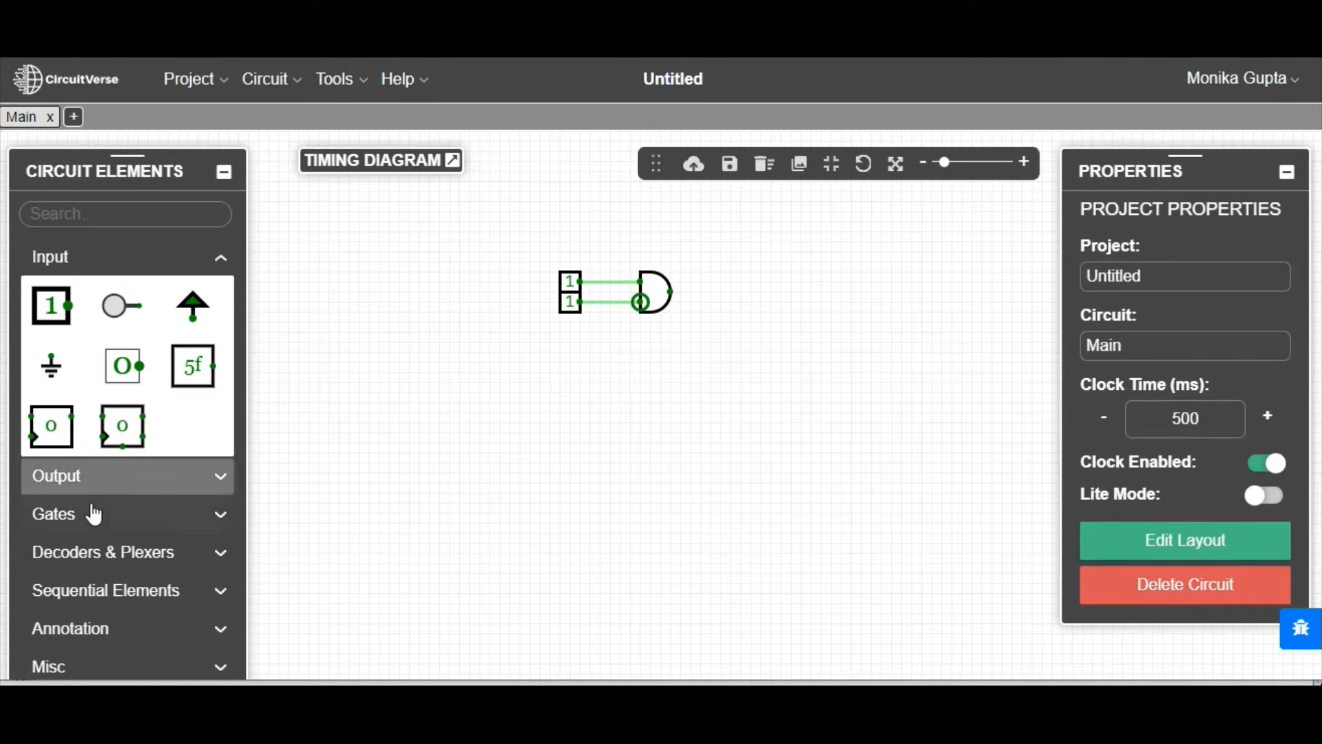
Step: Place an output behind the AND gate and wire it to the gate's output pin
left_click(93, 476)
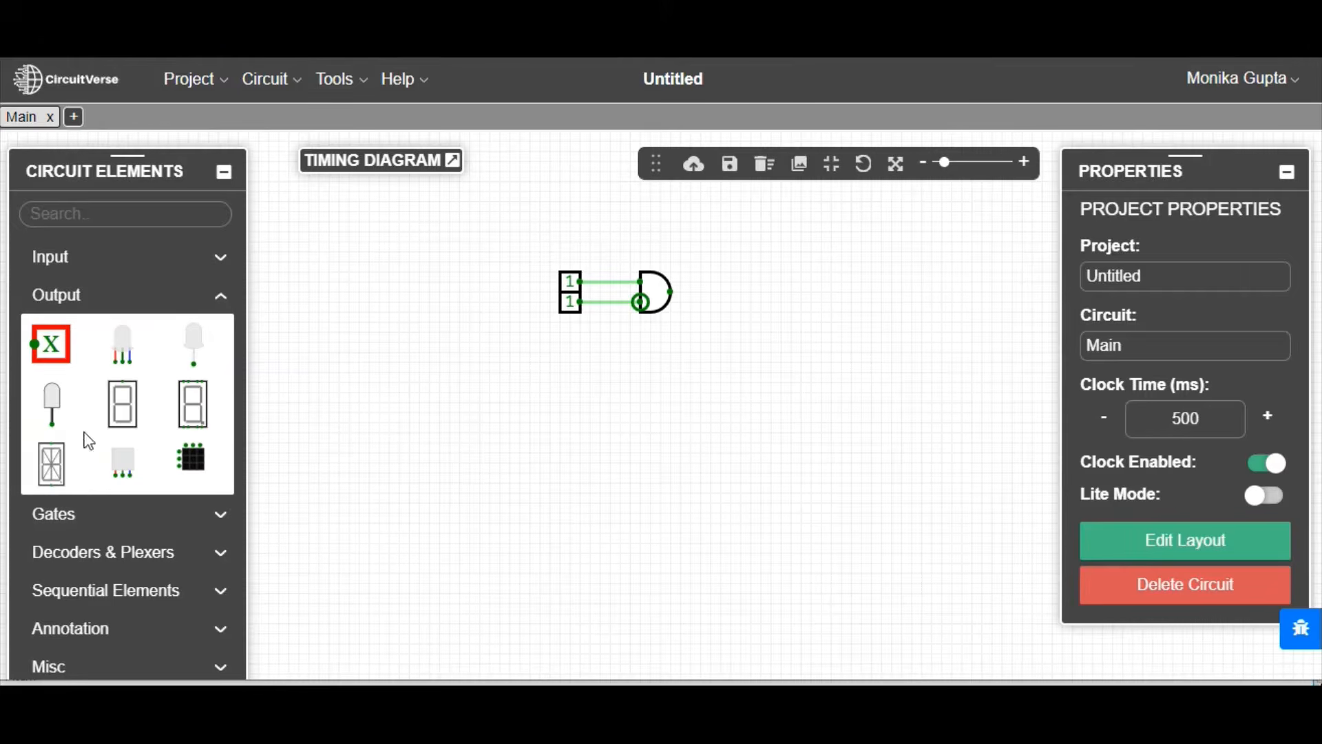
left_click(44, 348)
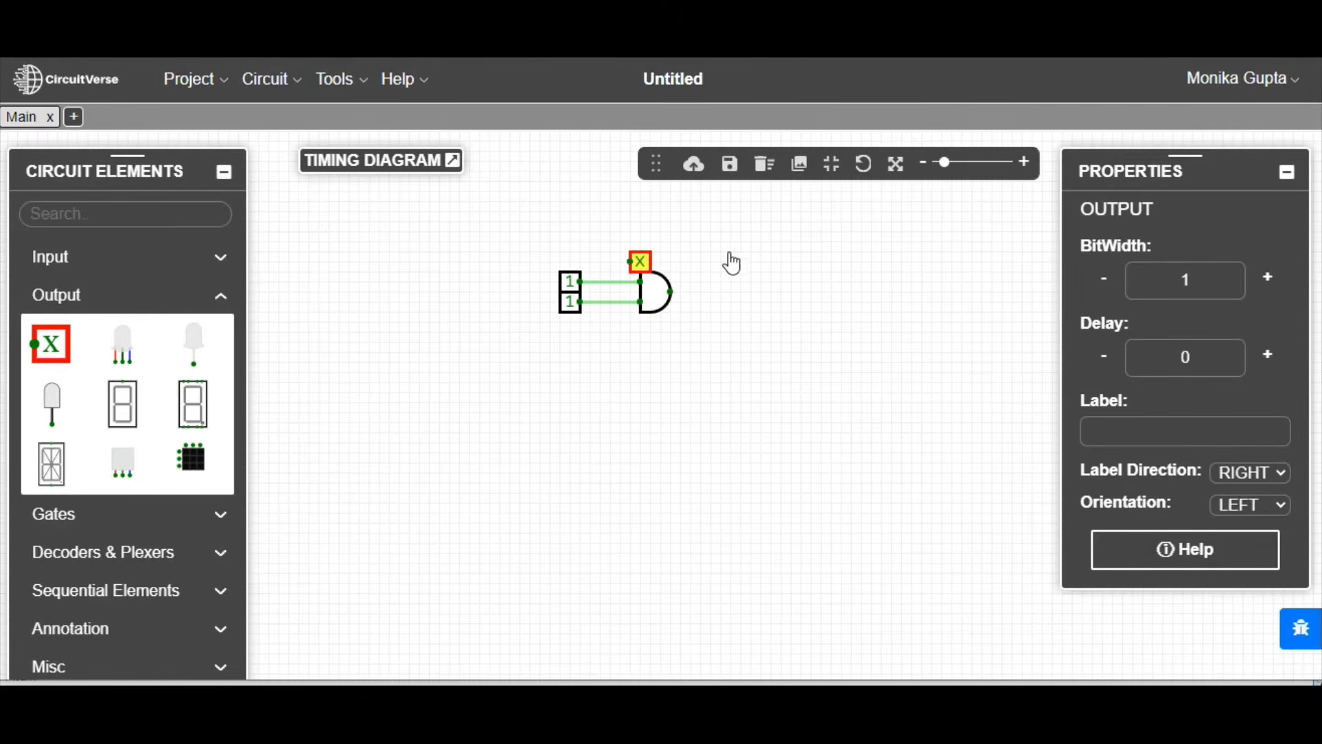
left_click(733, 298)
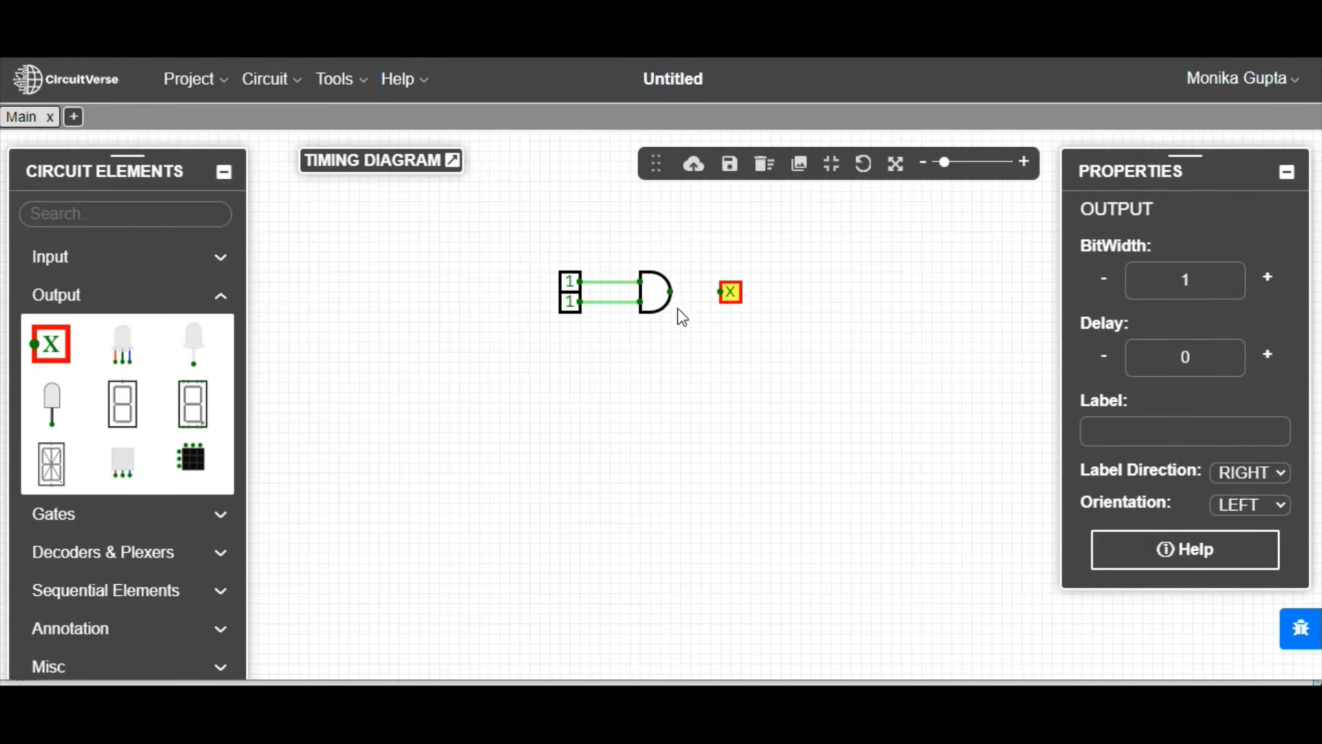
left_click_drag(670, 291, 720, 296)
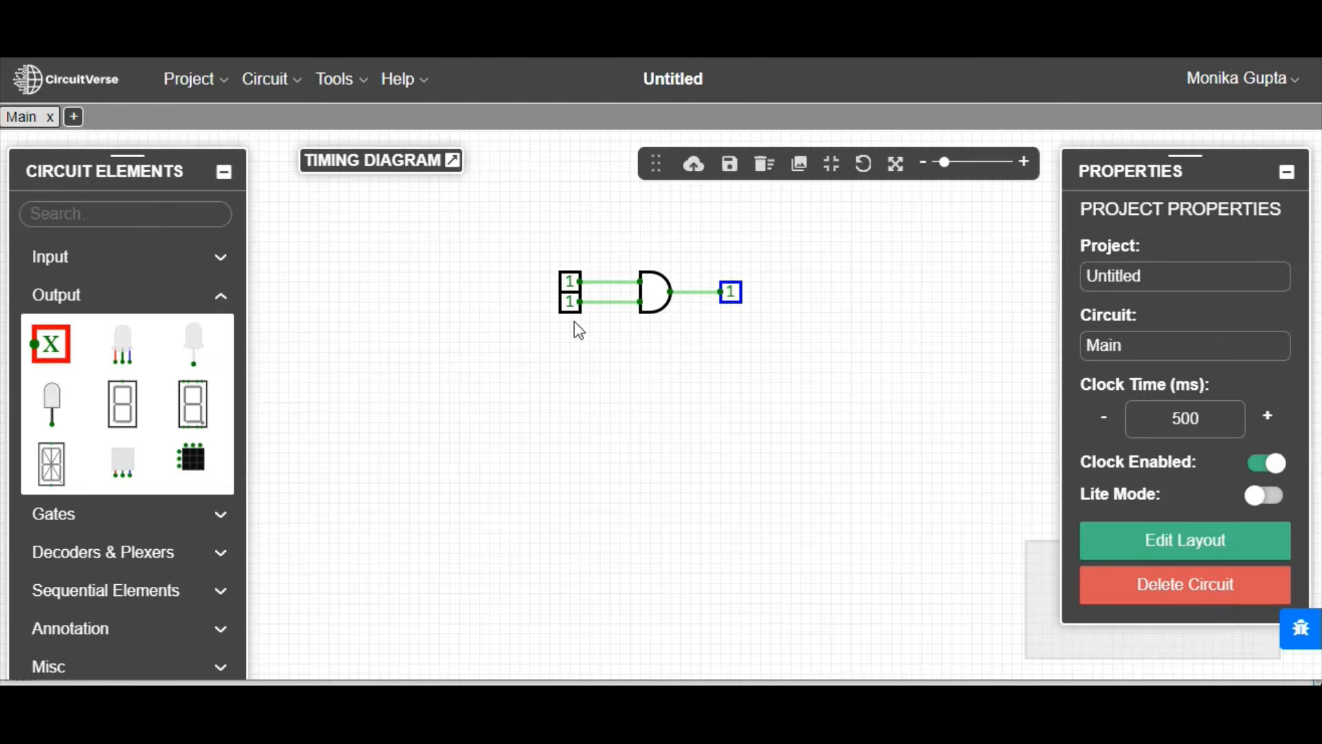
Step: Test the AND gate by switching both inputs to 0 one after the other and back to 1
left_click(570, 287)
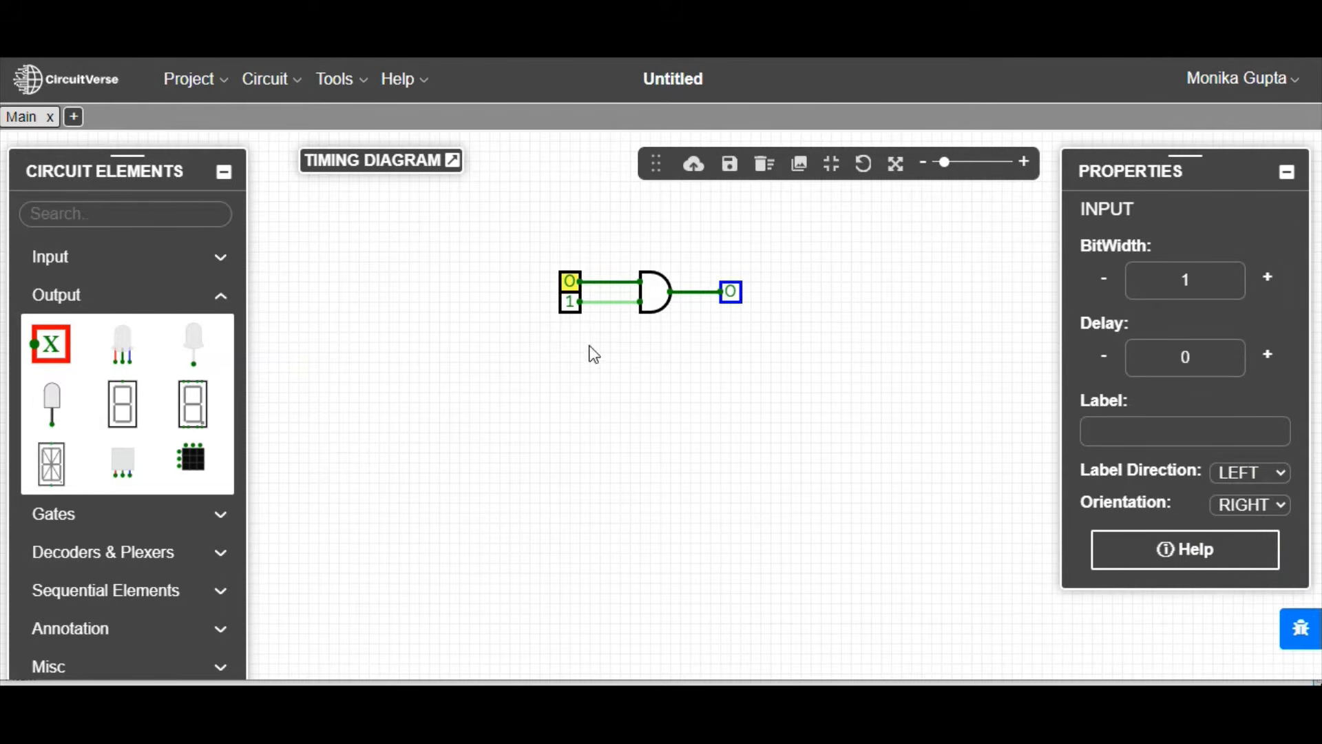
left_click(571, 302)
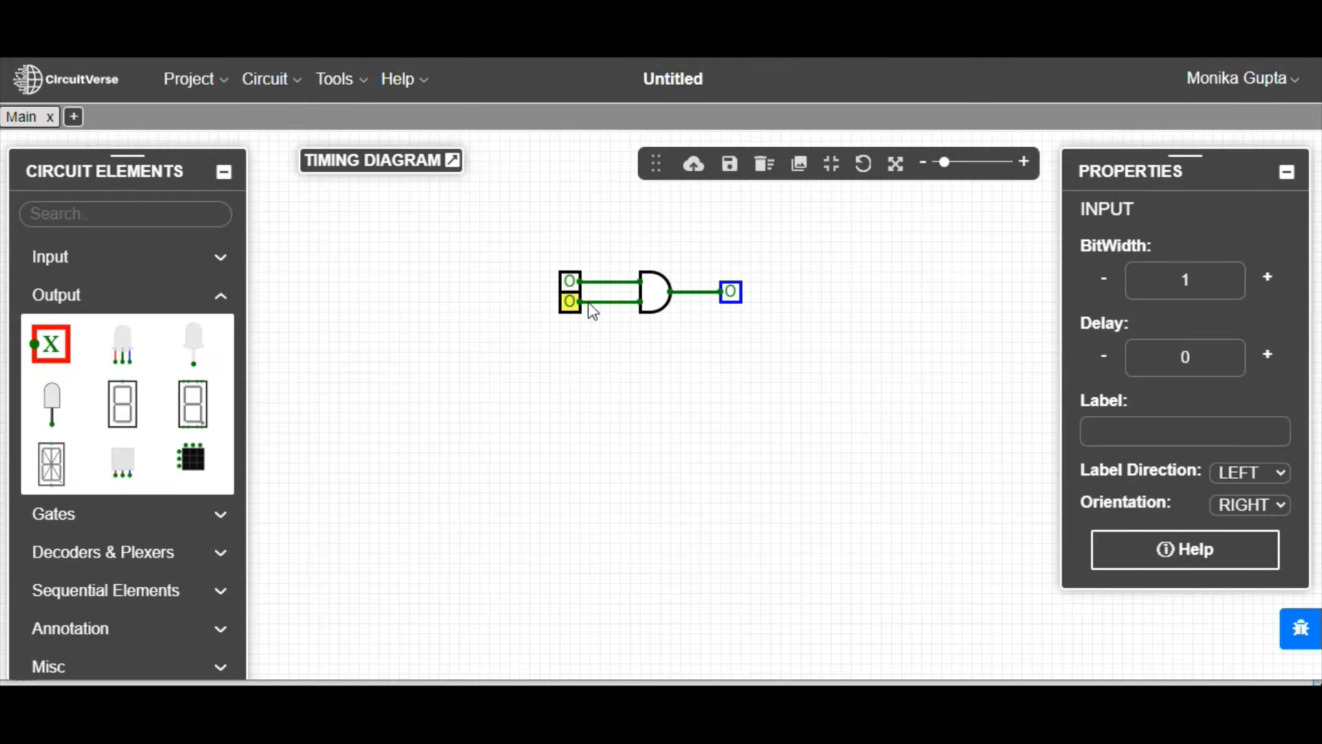
left_click(570, 283)
left_click(569, 303)
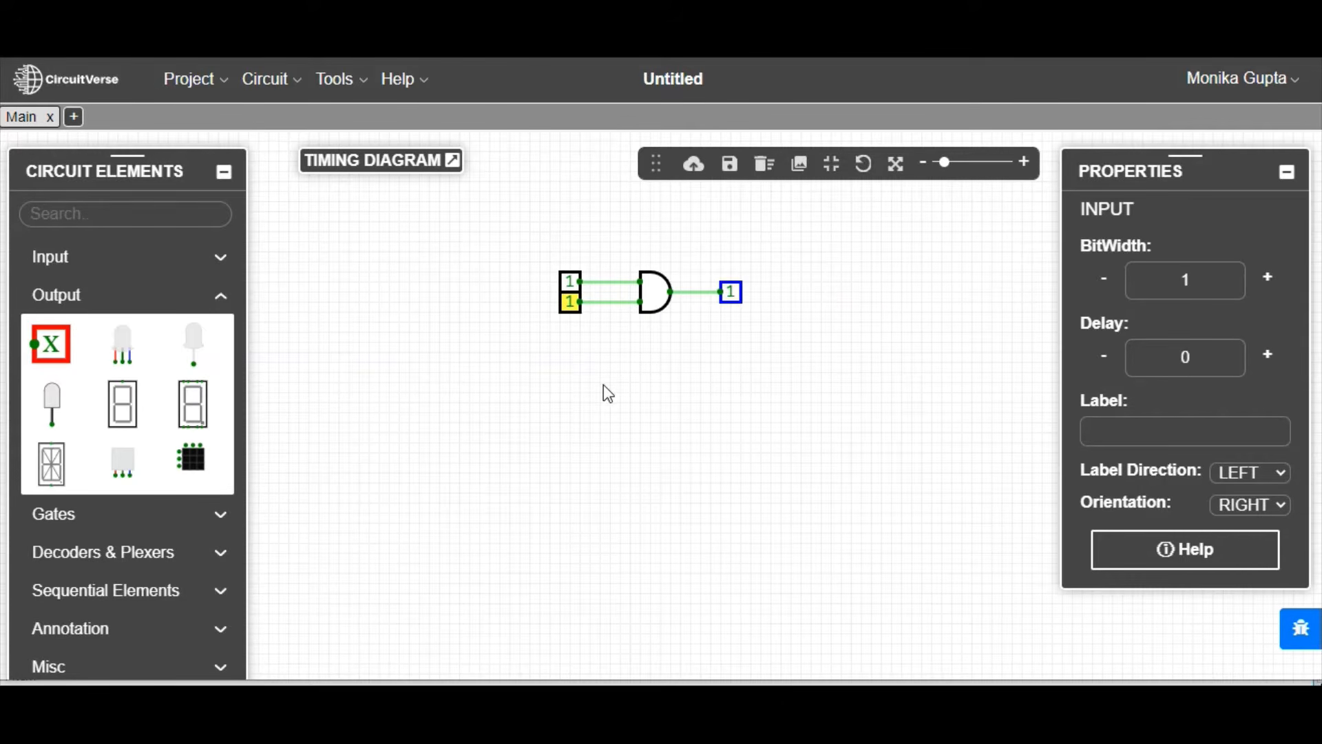
Step: Place a second two-input AND gate directly below the first one
left_click(59, 513)
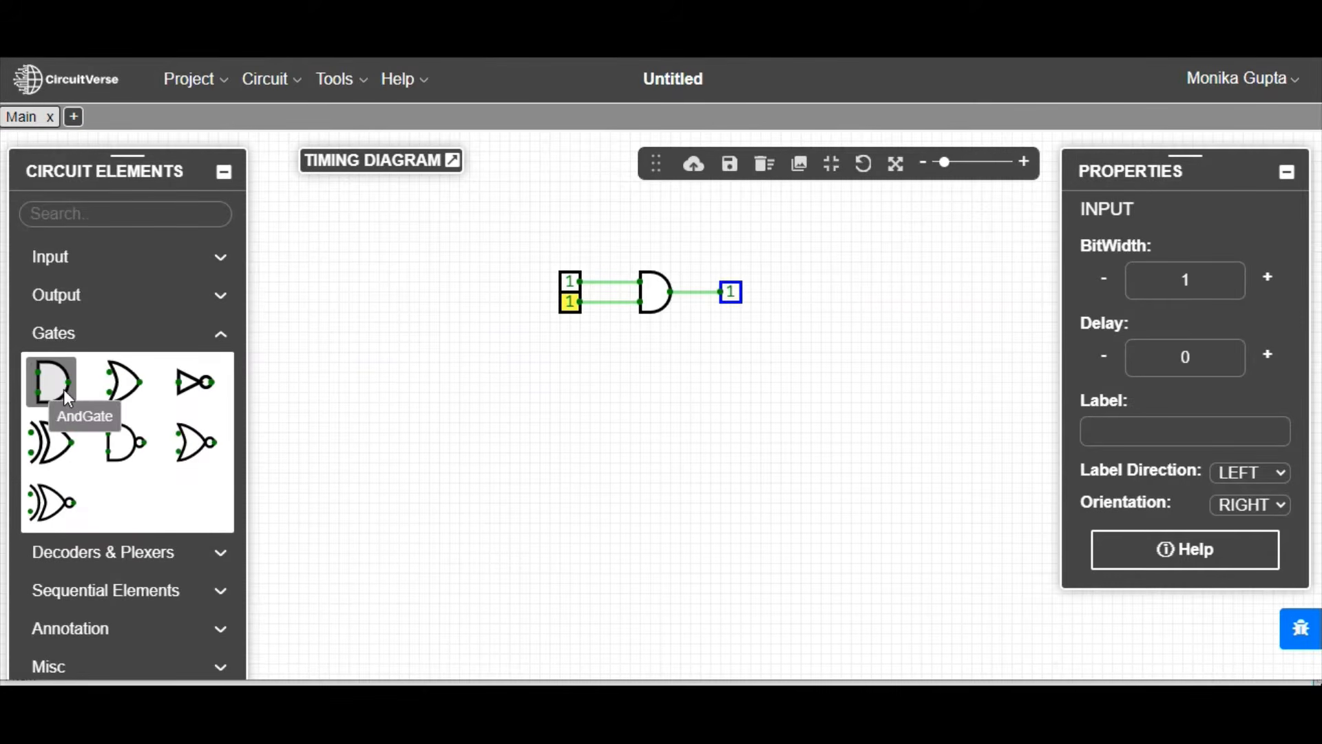
left_click(63, 390)
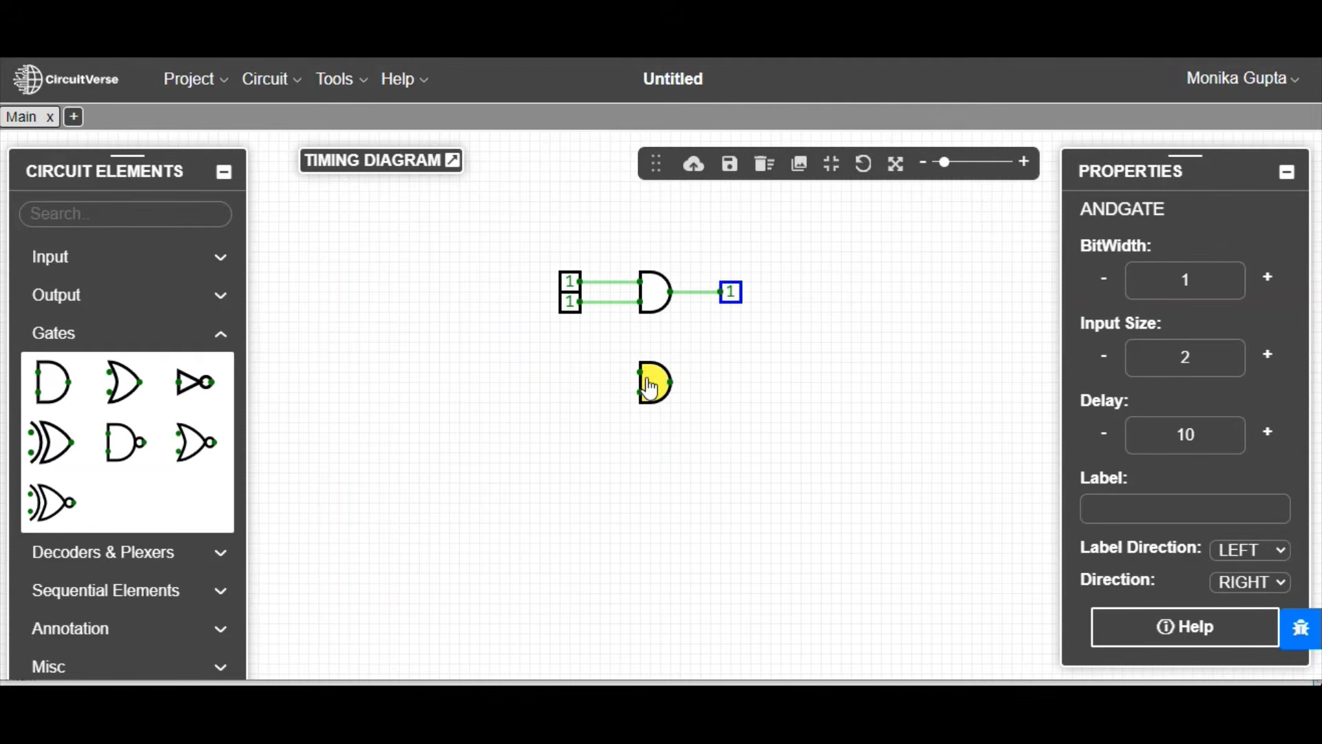
left_click(649, 386)
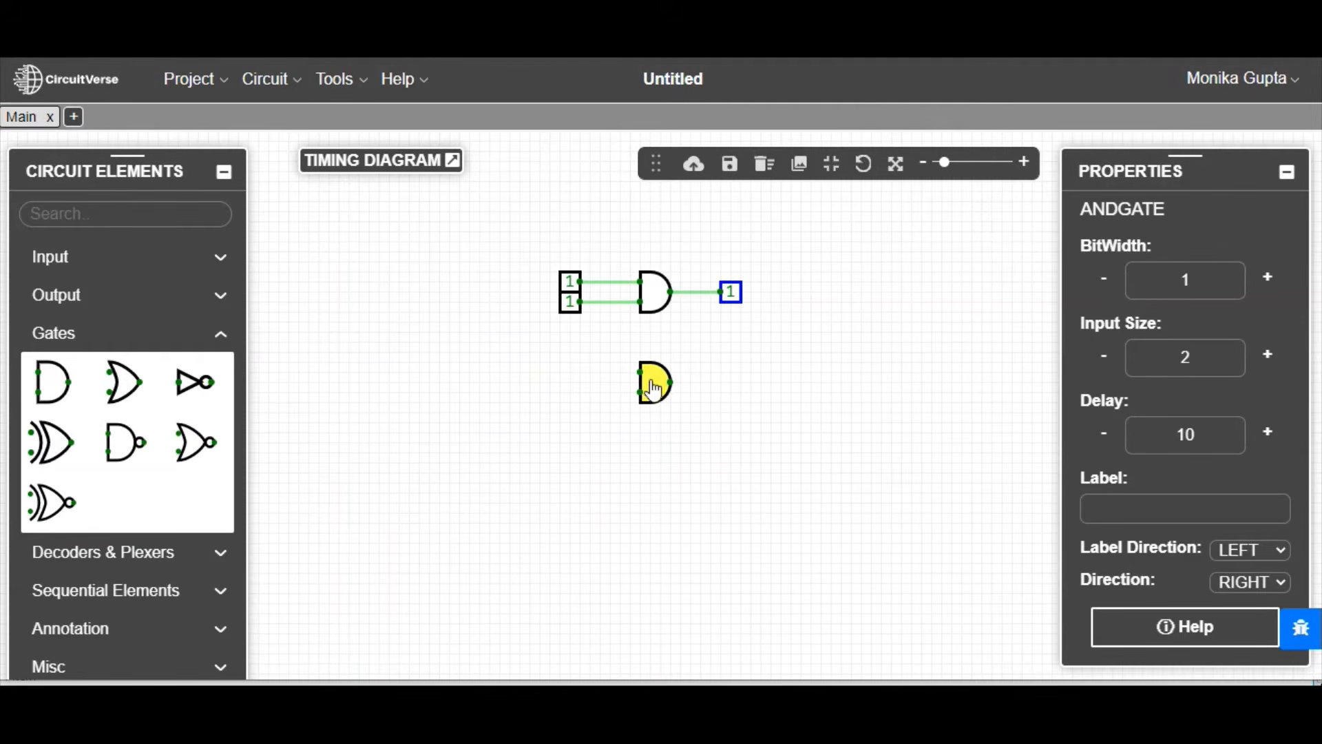
Step: Add two inputs set to 1 in front of the second AND gate and wire them to its input pins
left_click(79, 267)
left_click(61, 301)
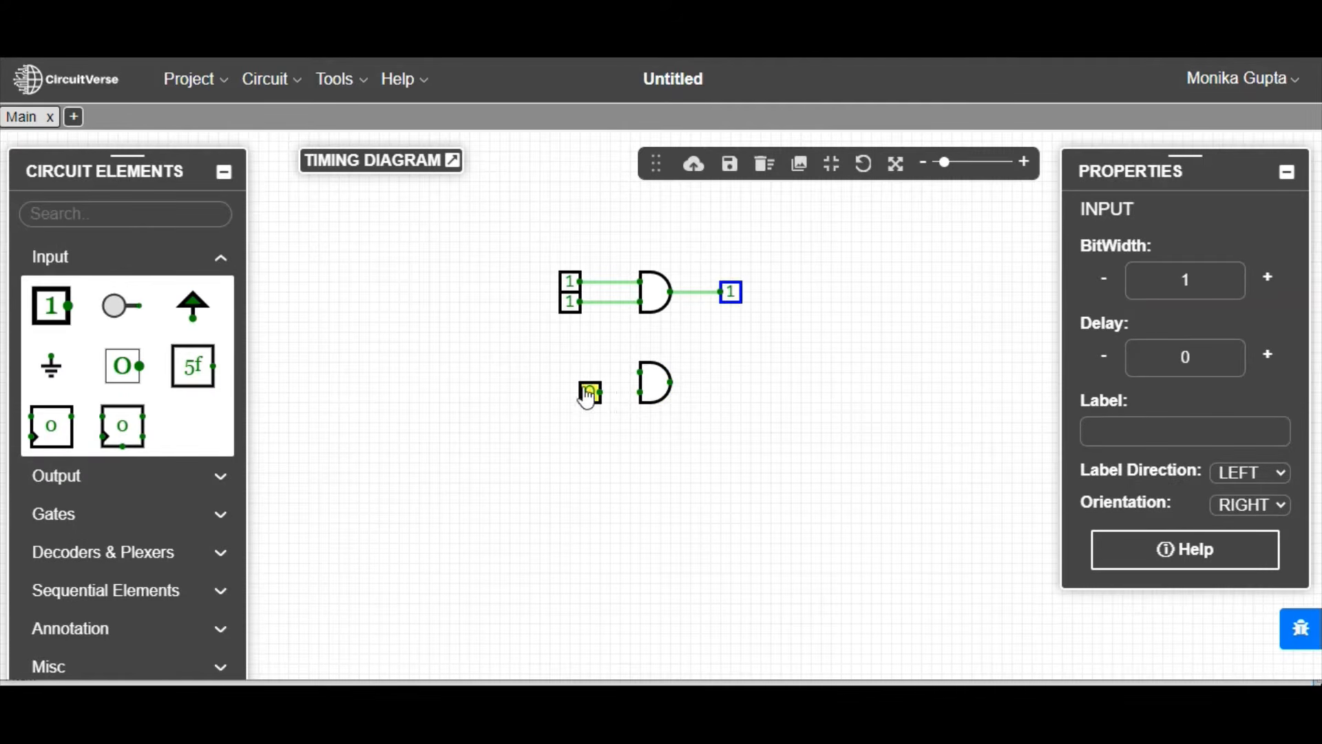
left_click(564, 380)
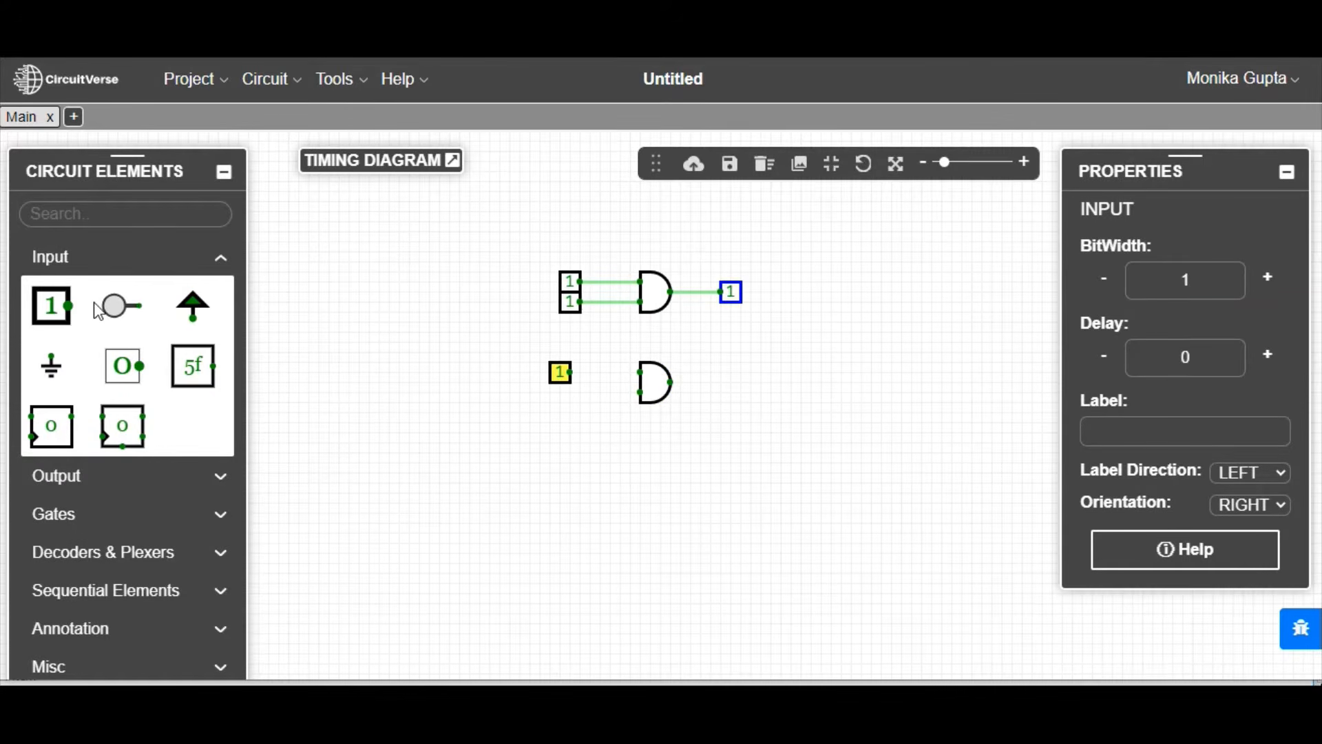
left_click(42, 303)
left_click(562, 396)
left_click_drag(570, 373, 641, 394)
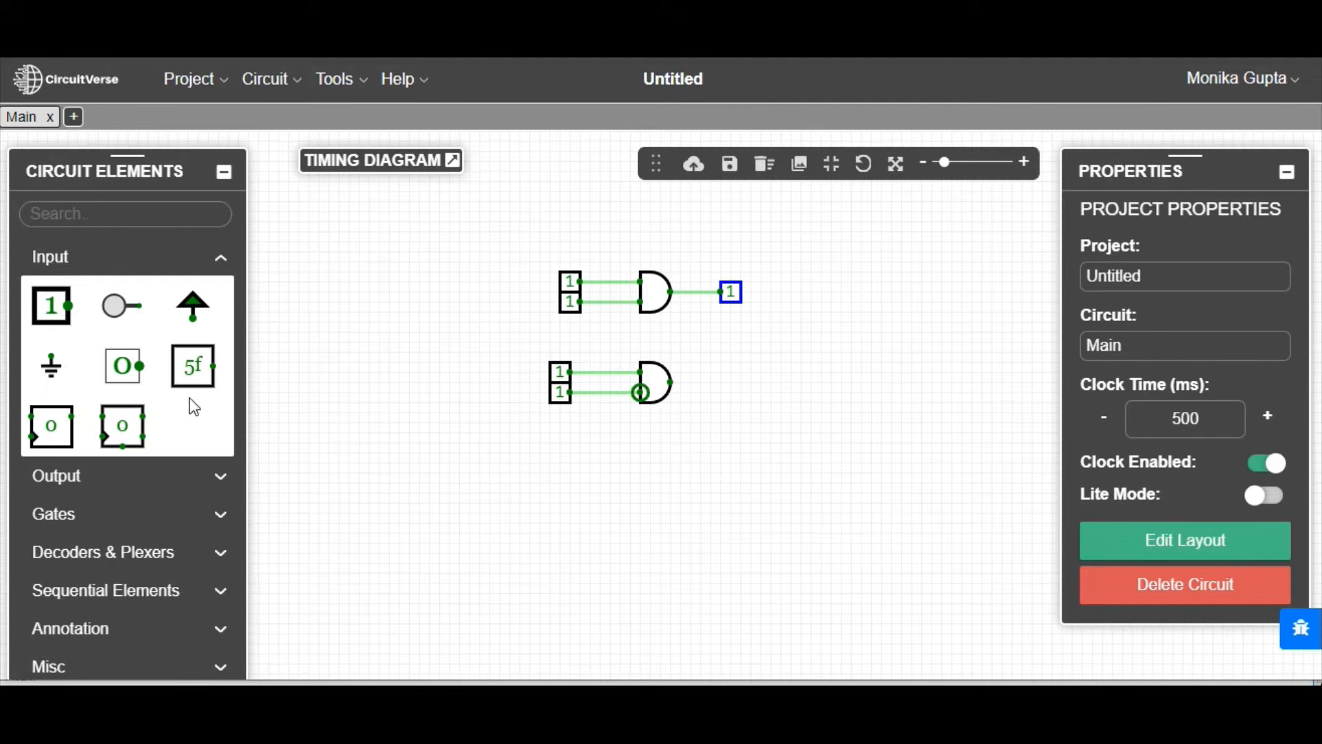
Step: Place an output behind the second AND gate and wire it to that gate's output pin
left_click(63, 486)
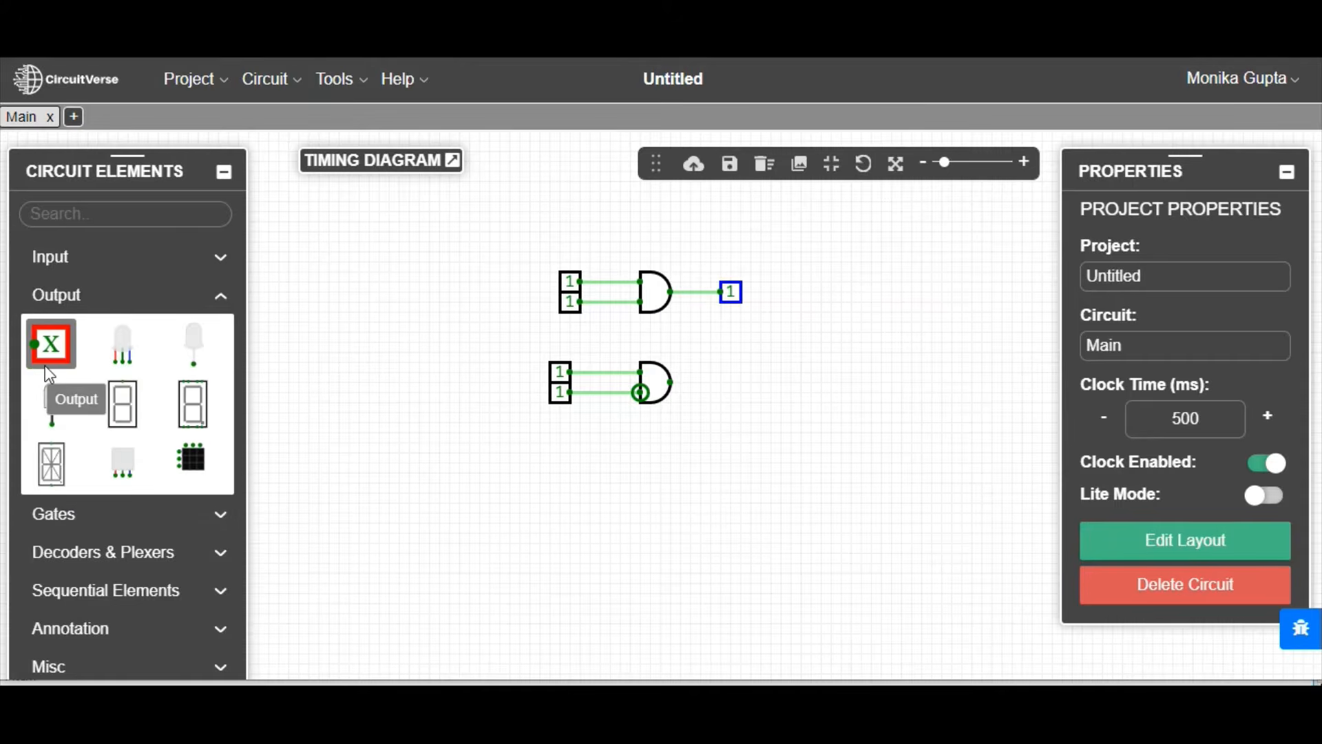
left_click(48, 343)
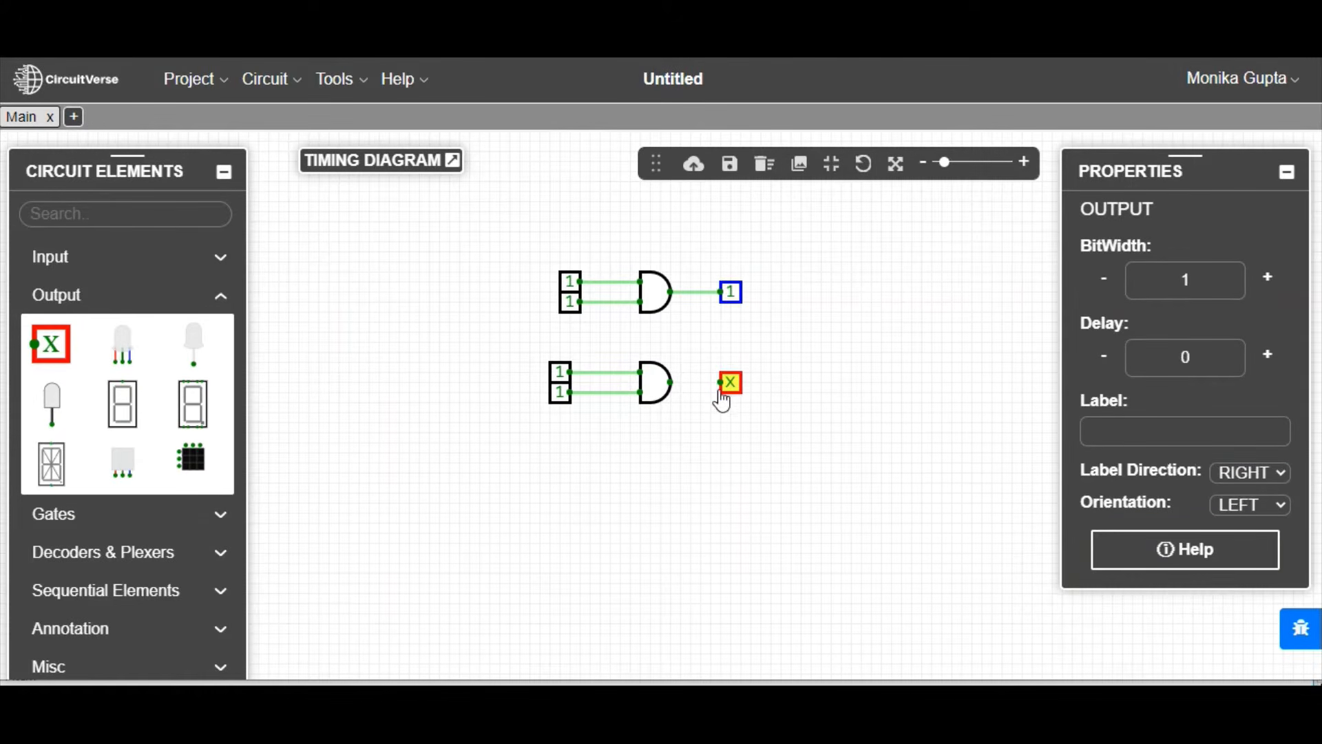
left_click_drag(671, 382, 723, 383)
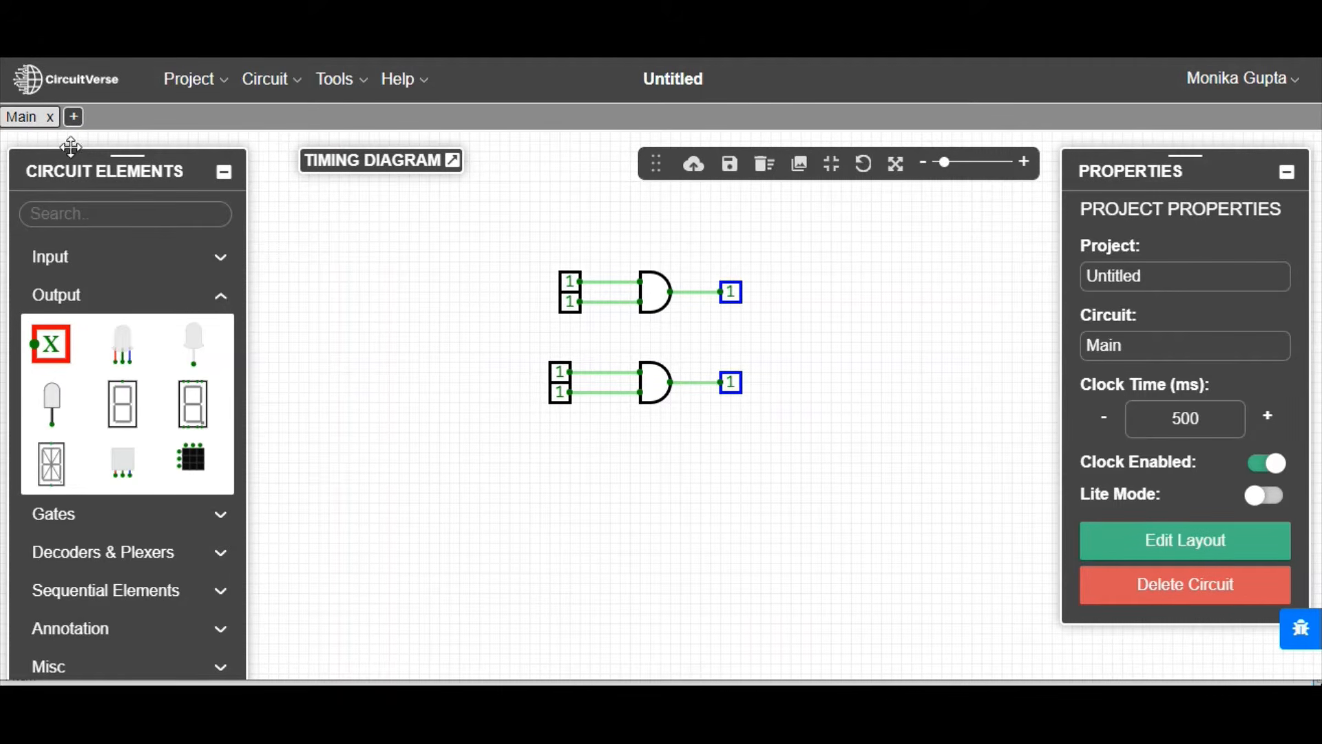
Step: Rename the project as 8 INPUT AND GATE
left_click(1208, 348)
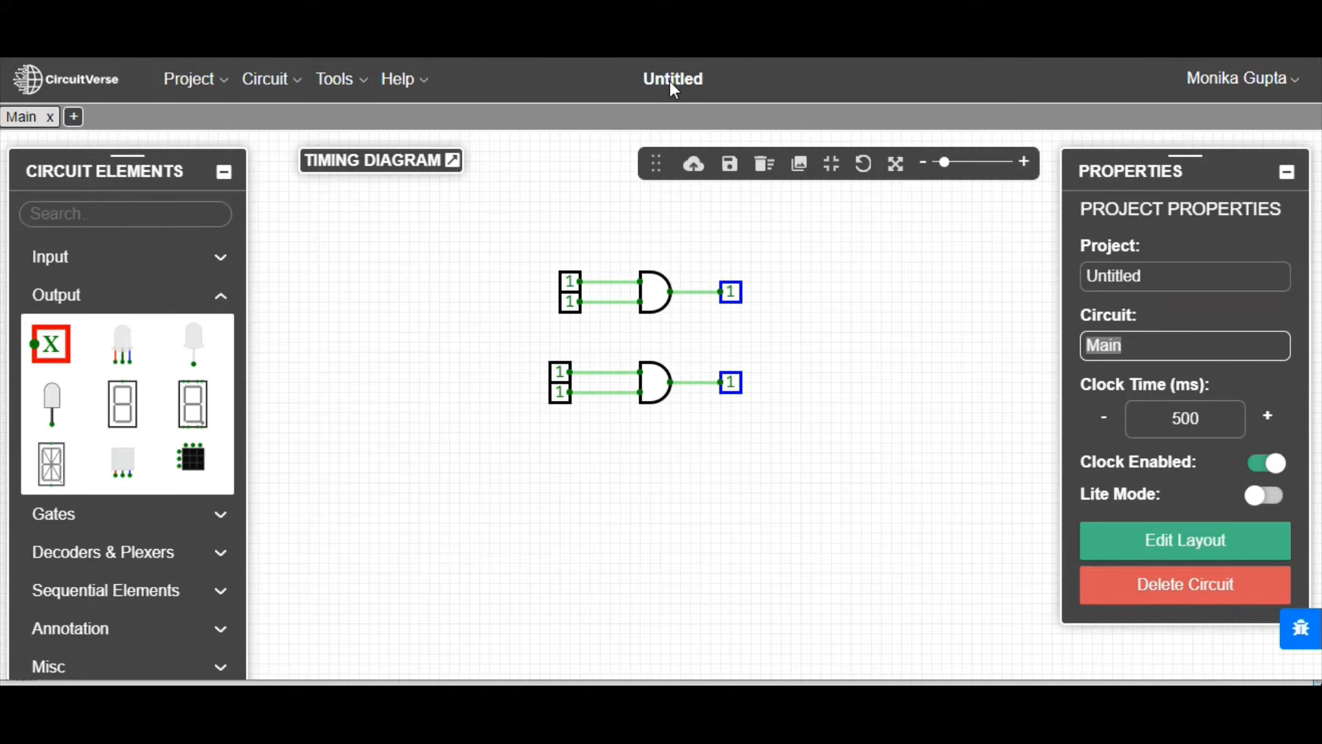
left_click(1180, 284)
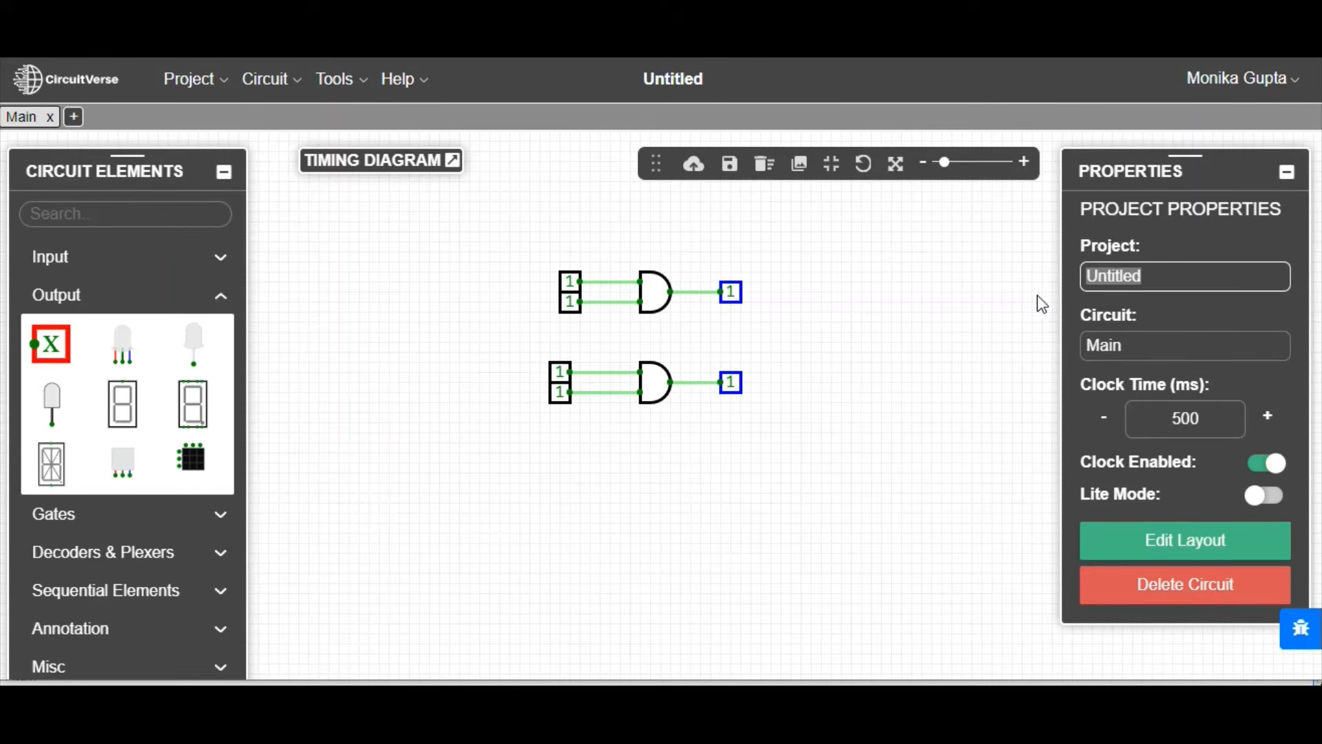
type("8")
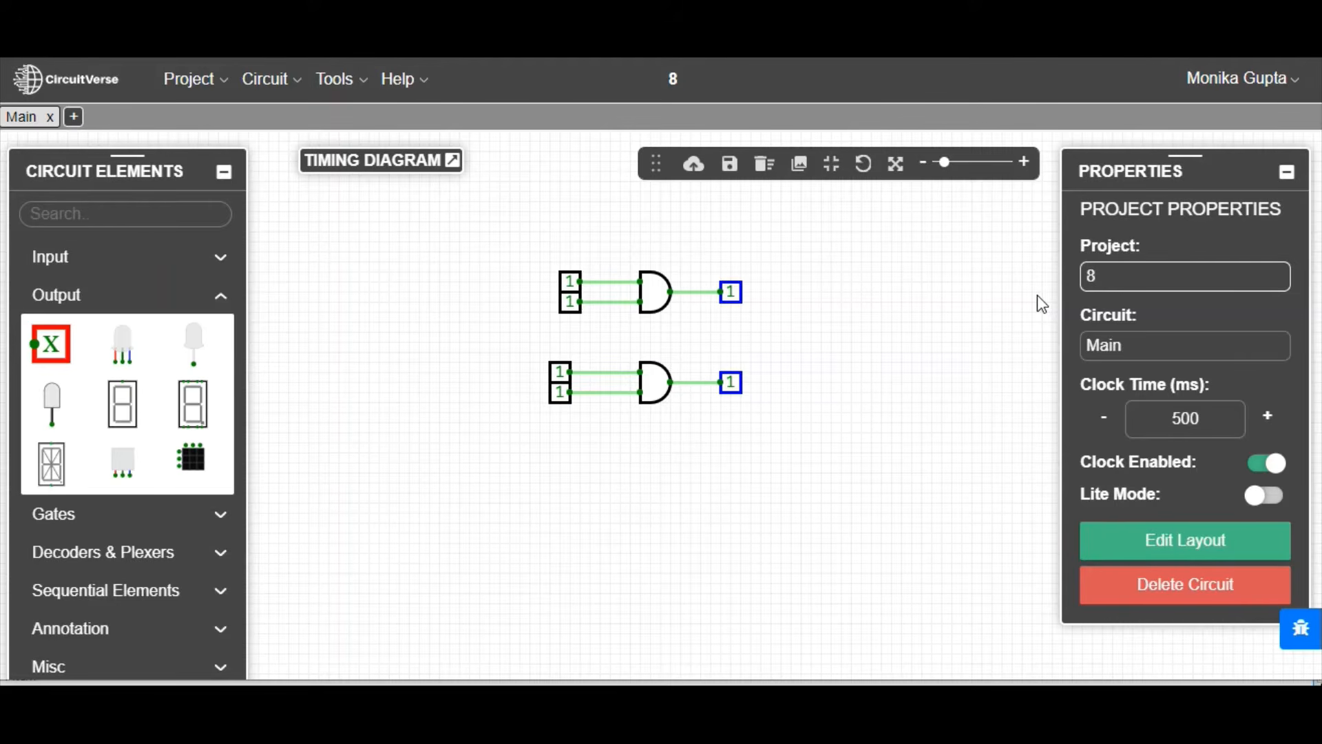
type(" INPUT")
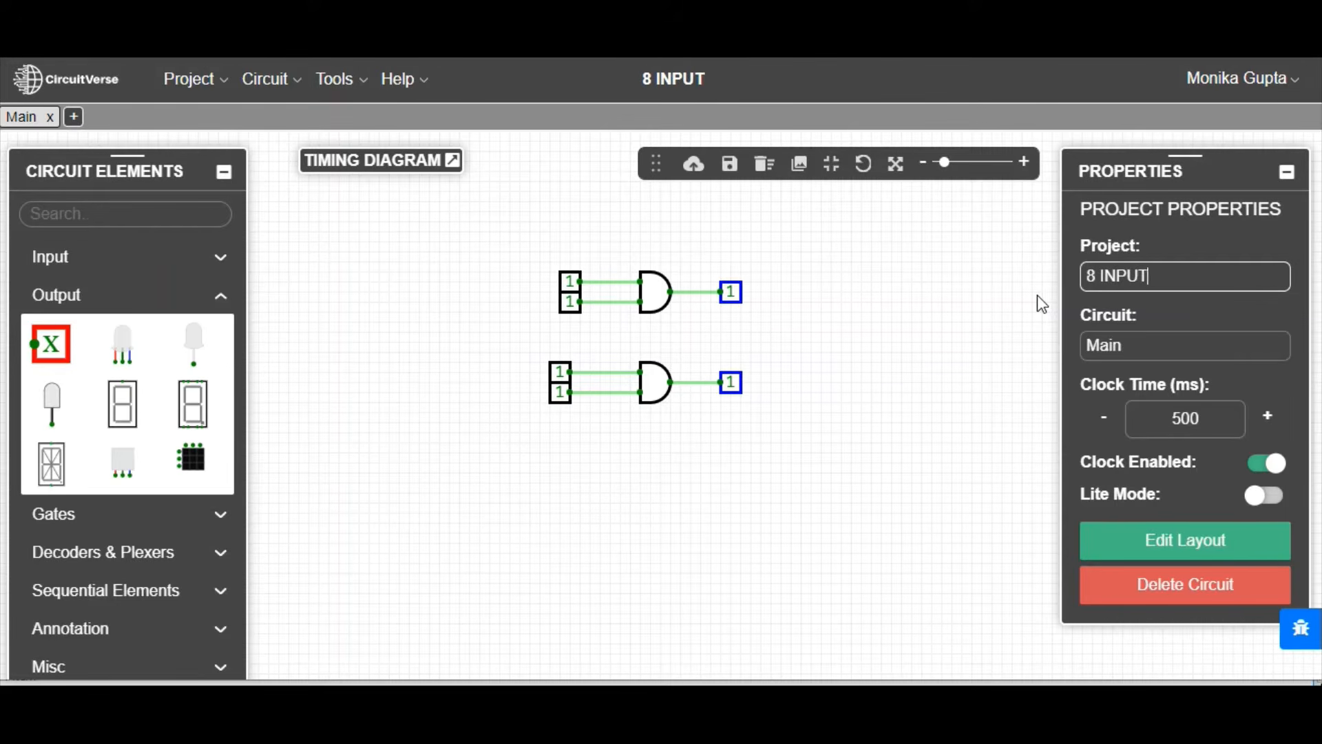
type(" AND")
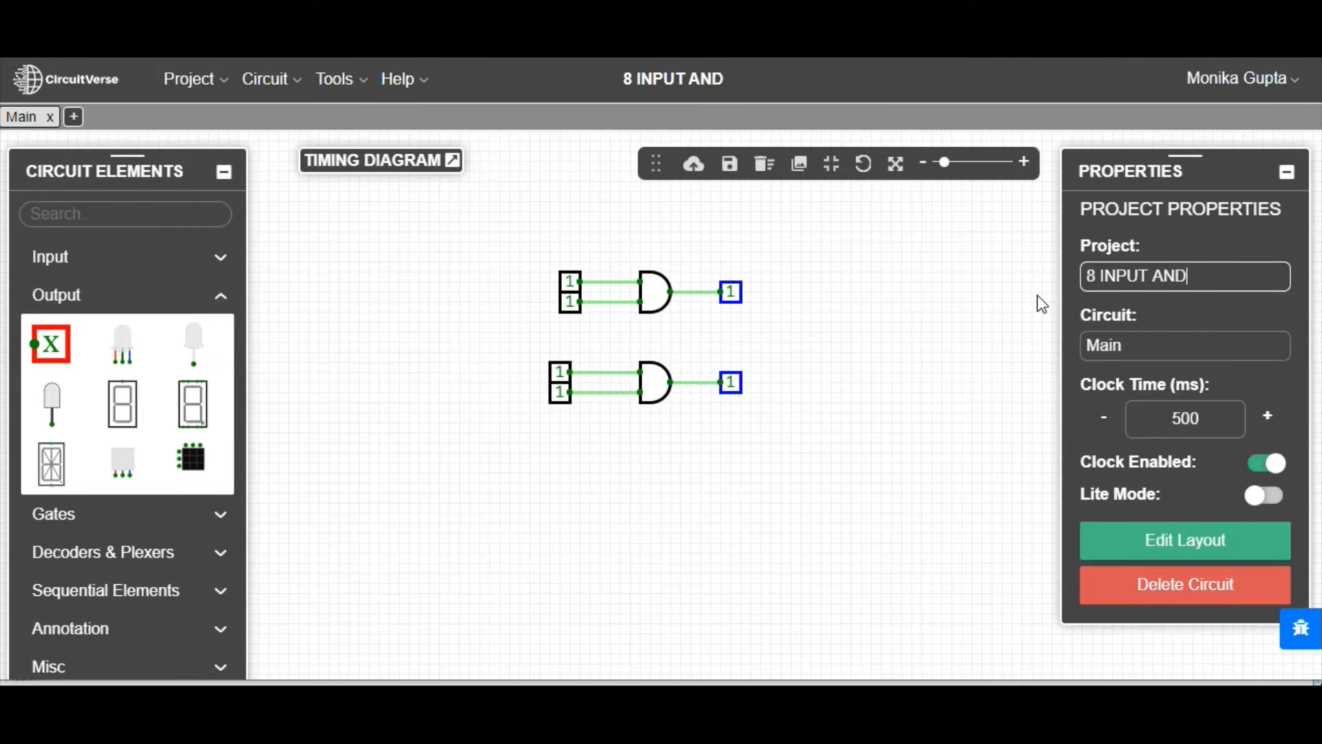
type(" GATE")
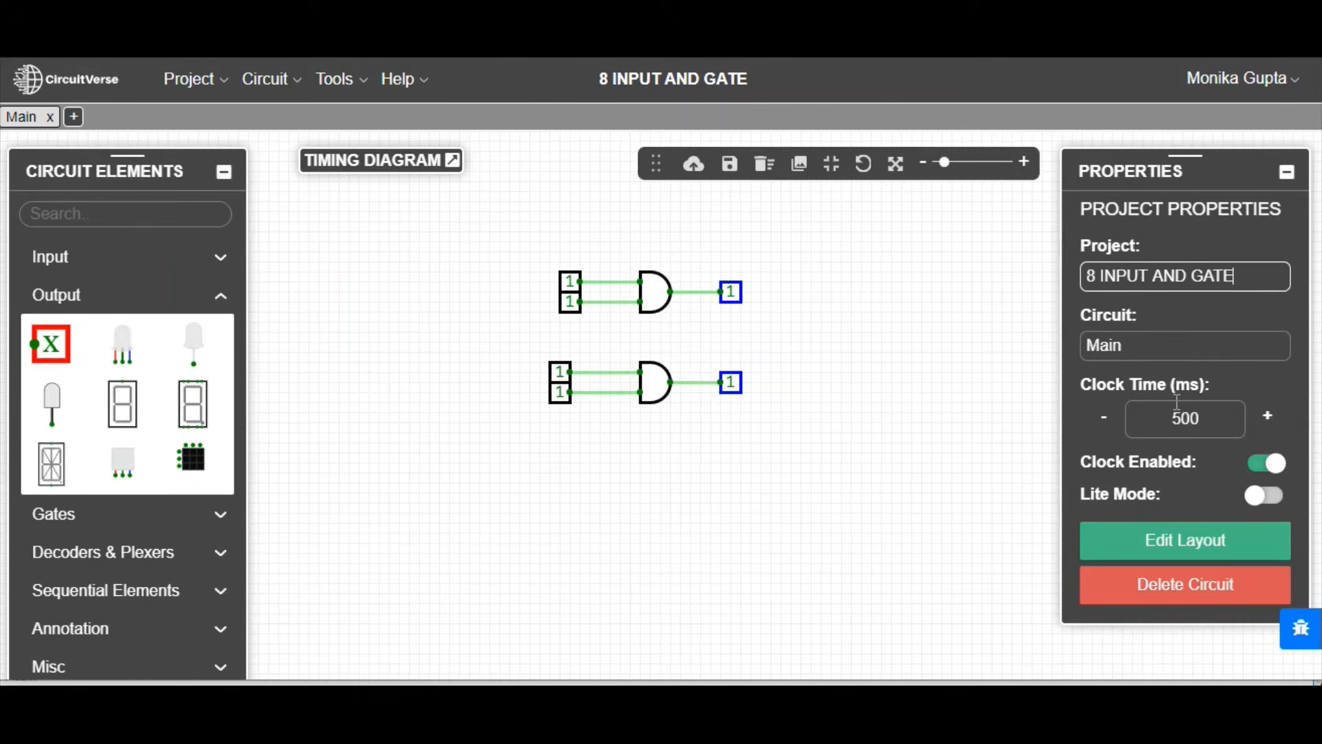
left_click(1154, 345)
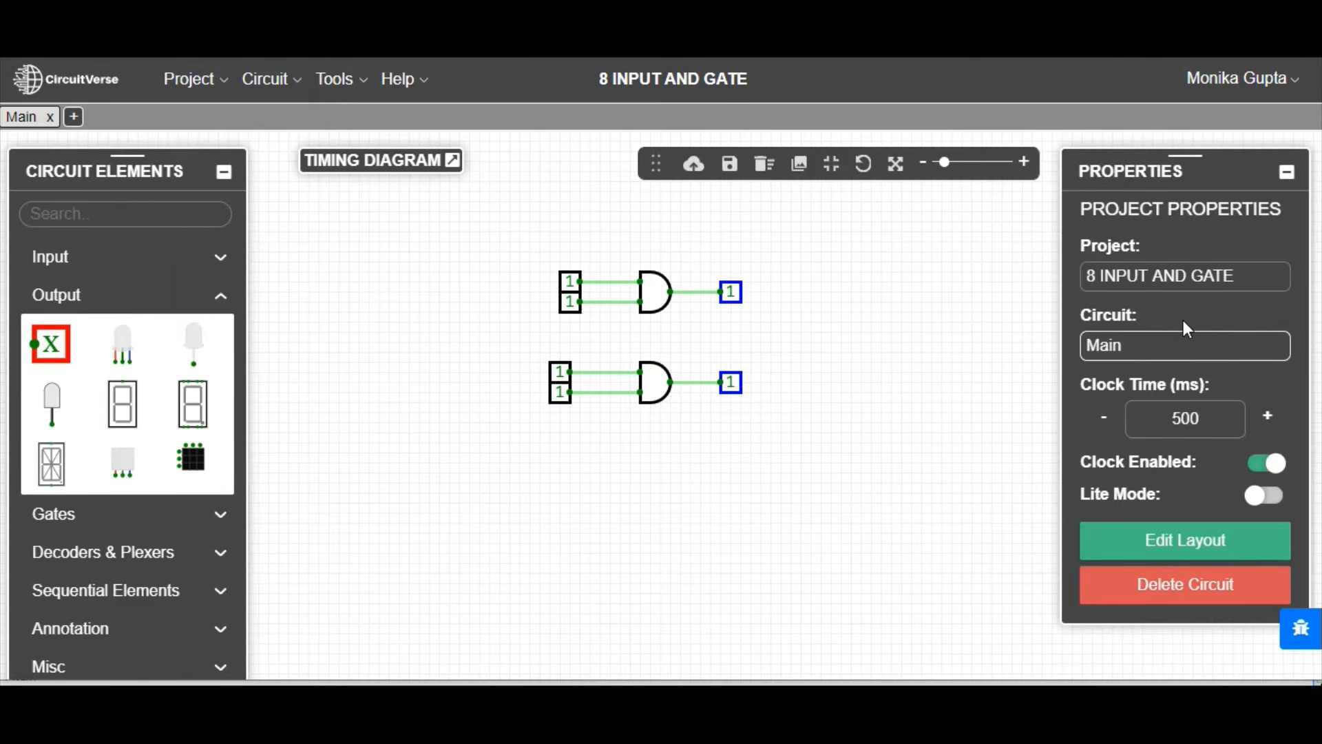
Step: Rename the Main circuit as 4 INPUT AND GATE
key("BackSpace")
key("BackSpace")
key("BackSpace")
key("BackSpace")
type("4")
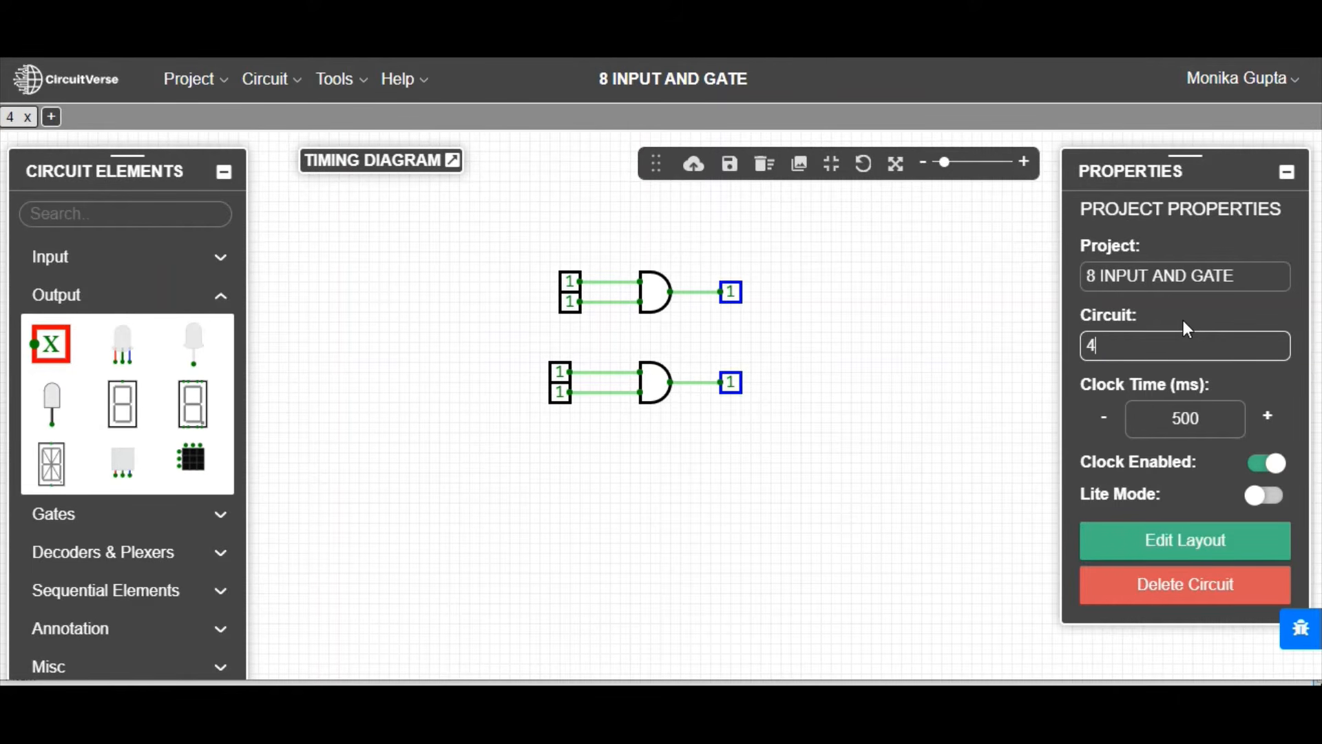
type(" INPUT")
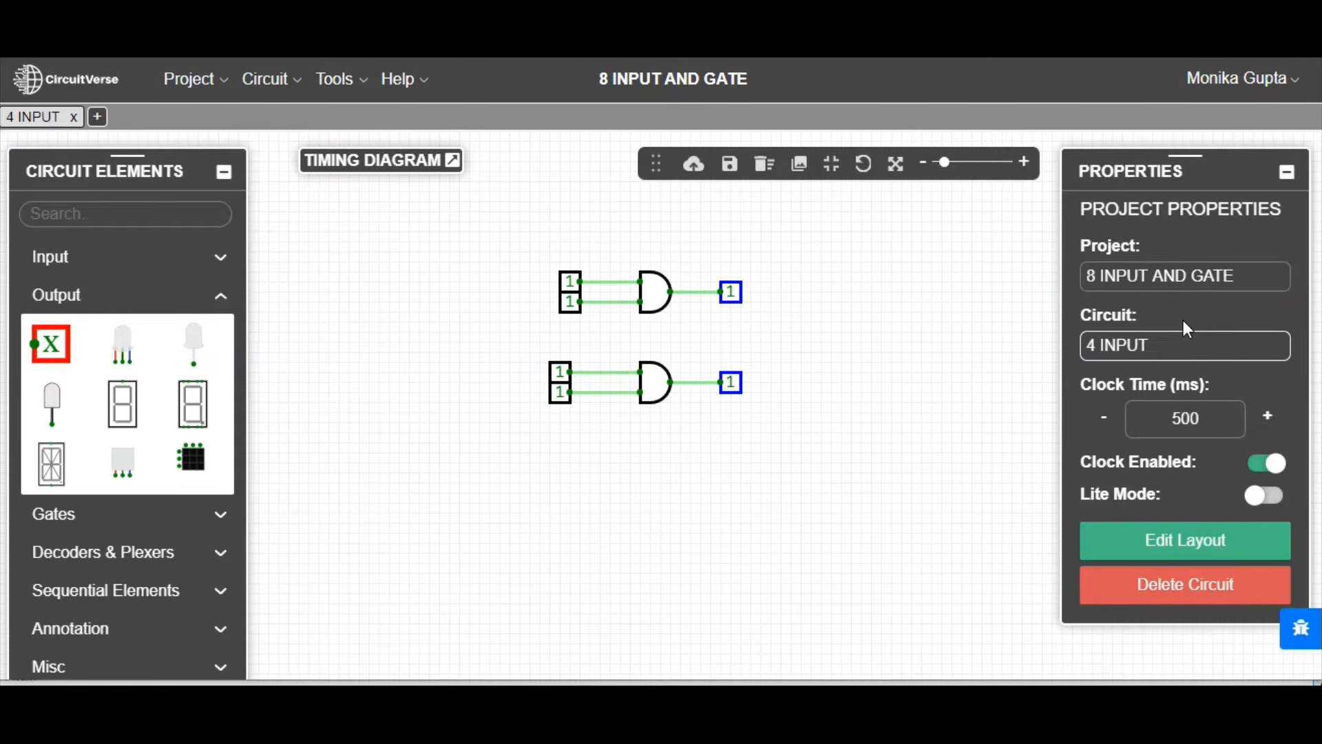
type(" AN")
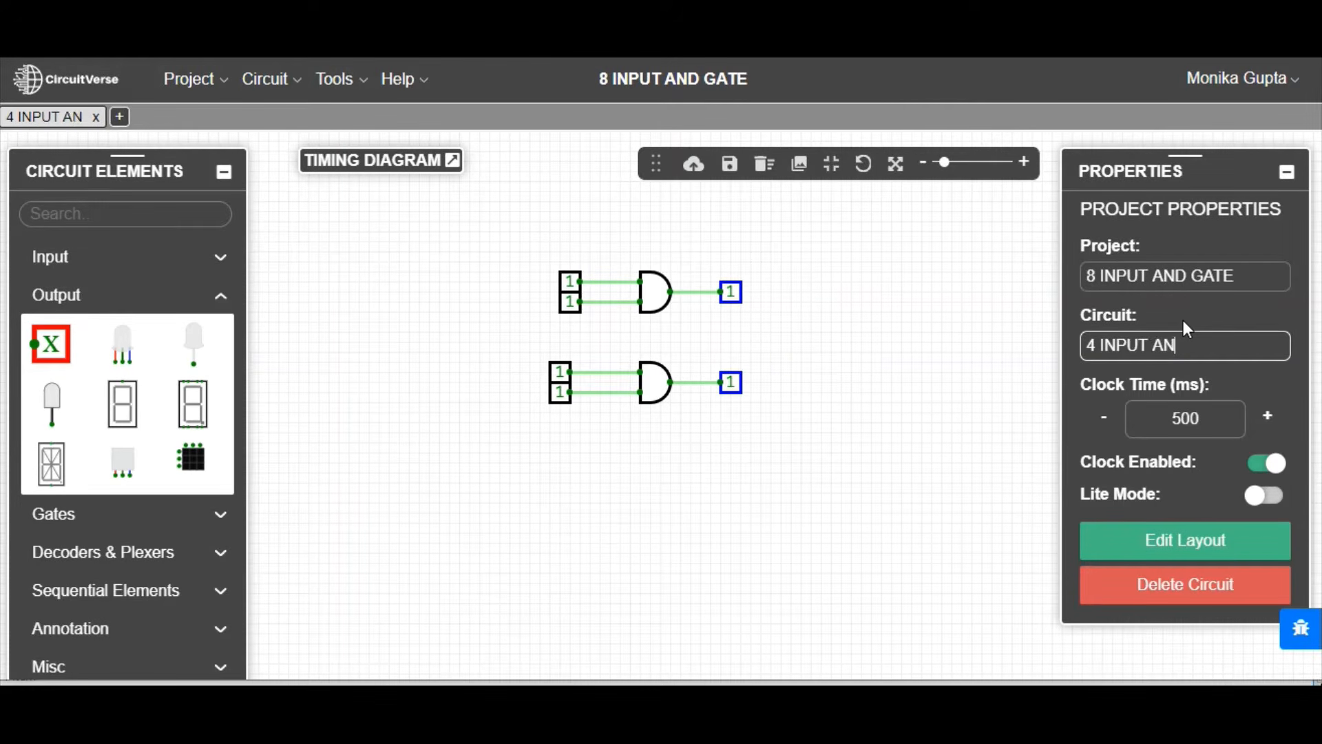
type("D GATE")
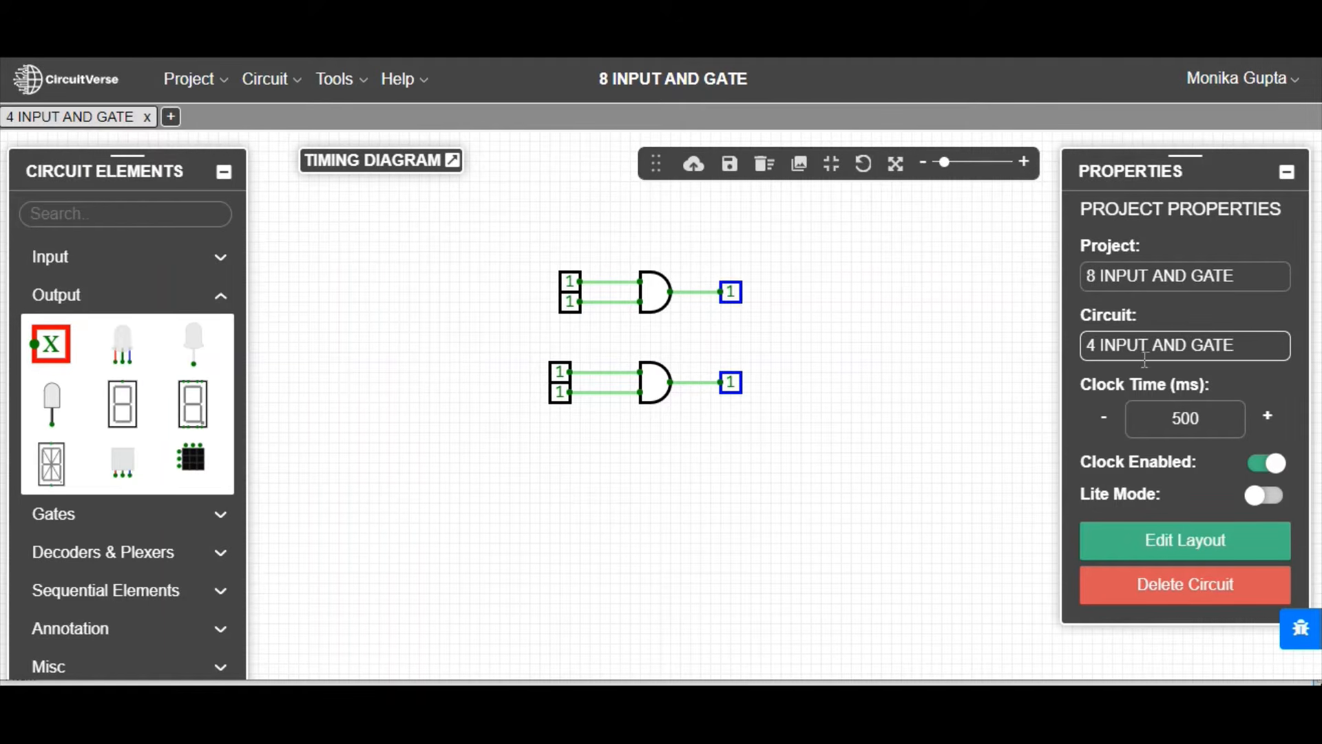
left_click(769, 467)
Step: Create a circuit with the default name Untitled-Circuit and insert 4 INPUT AND GATE into it as a subcircuit
left_click(170, 118)
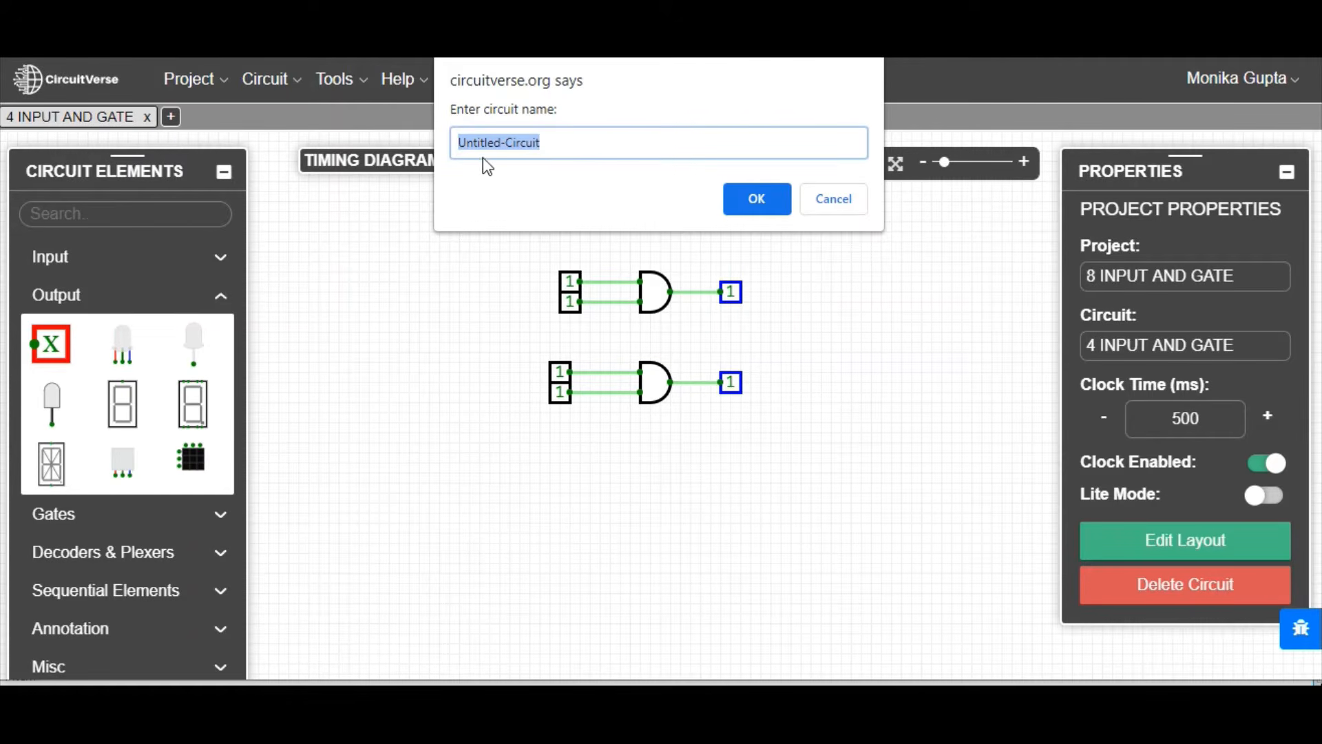
left_click(756, 199)
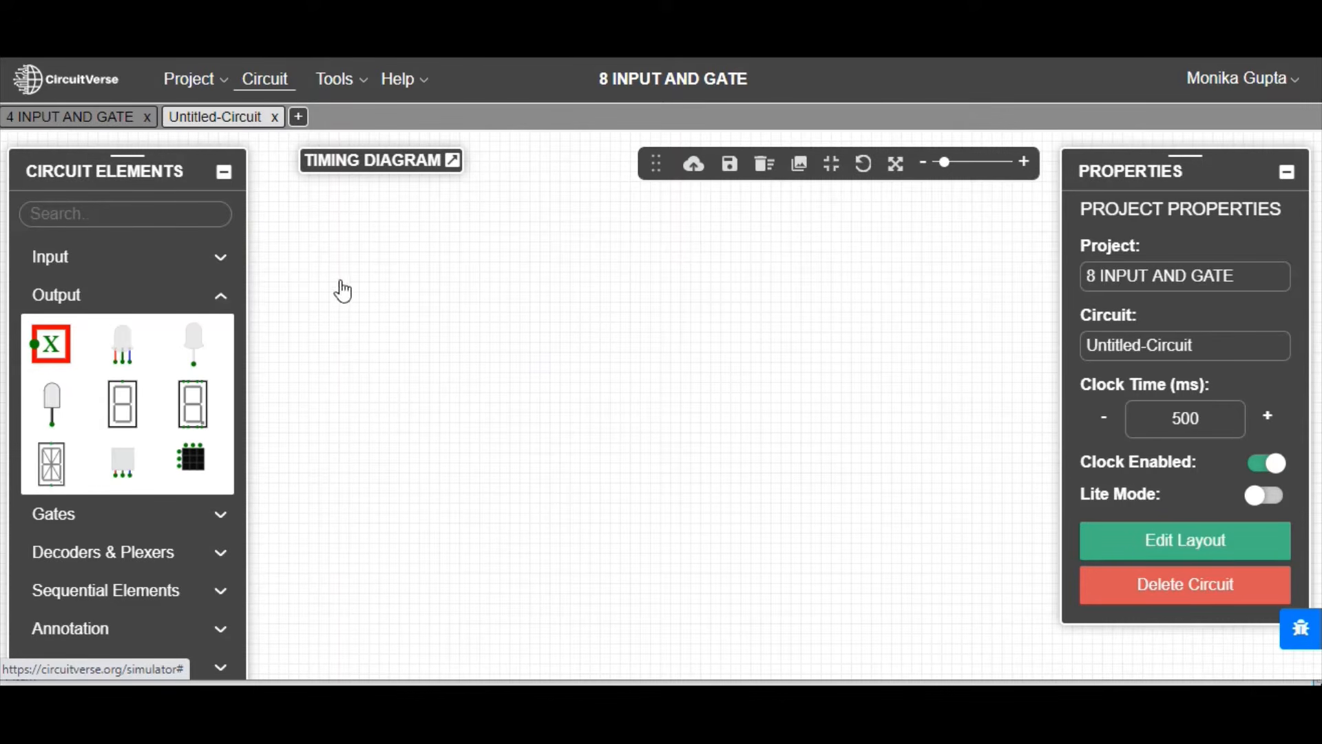
left_click(265, 80)
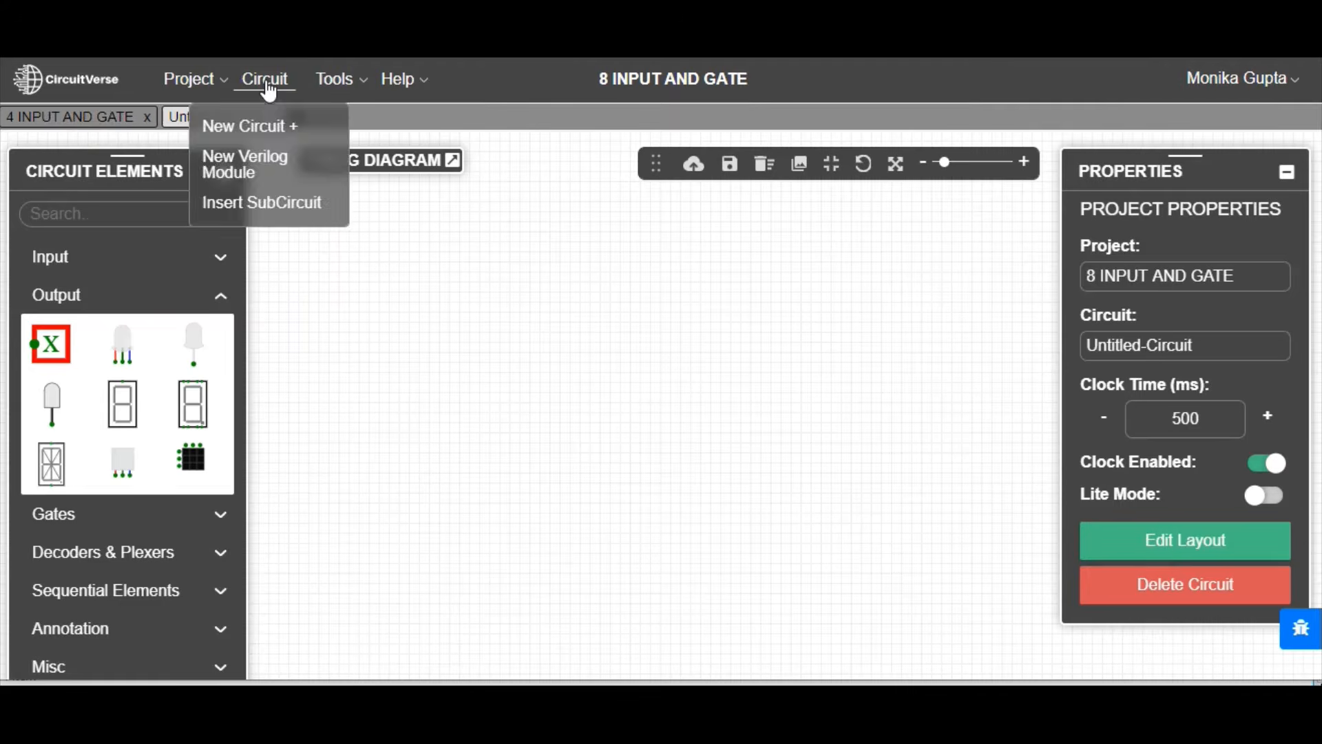
left_click(267, 82)
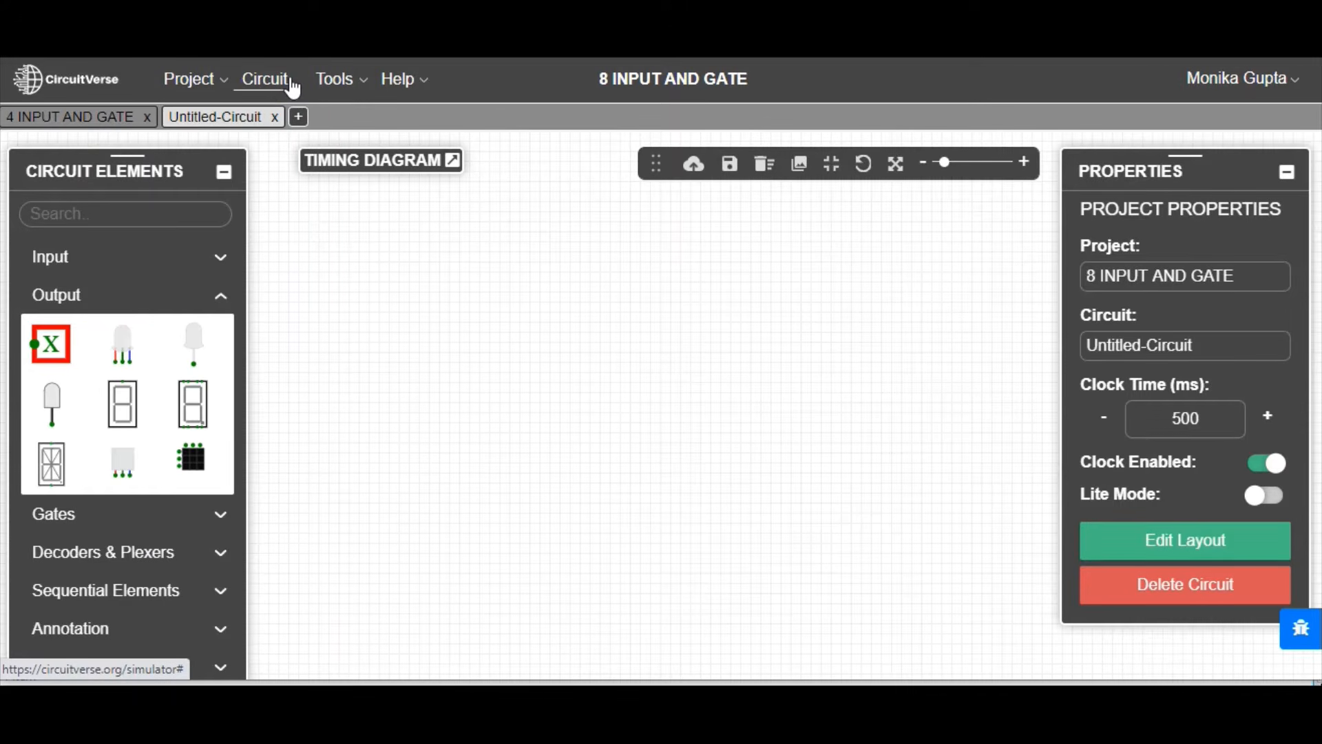
left_click(266, 84)
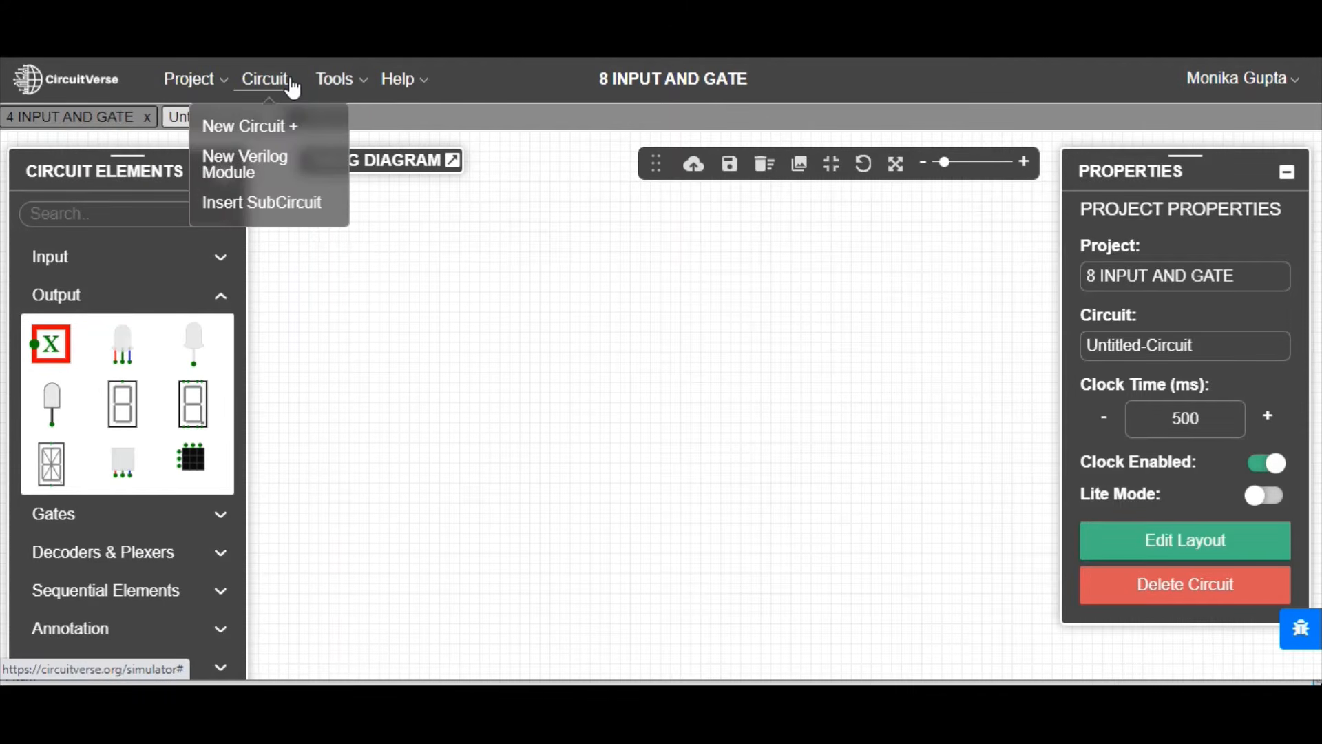
left_click(264, 204)
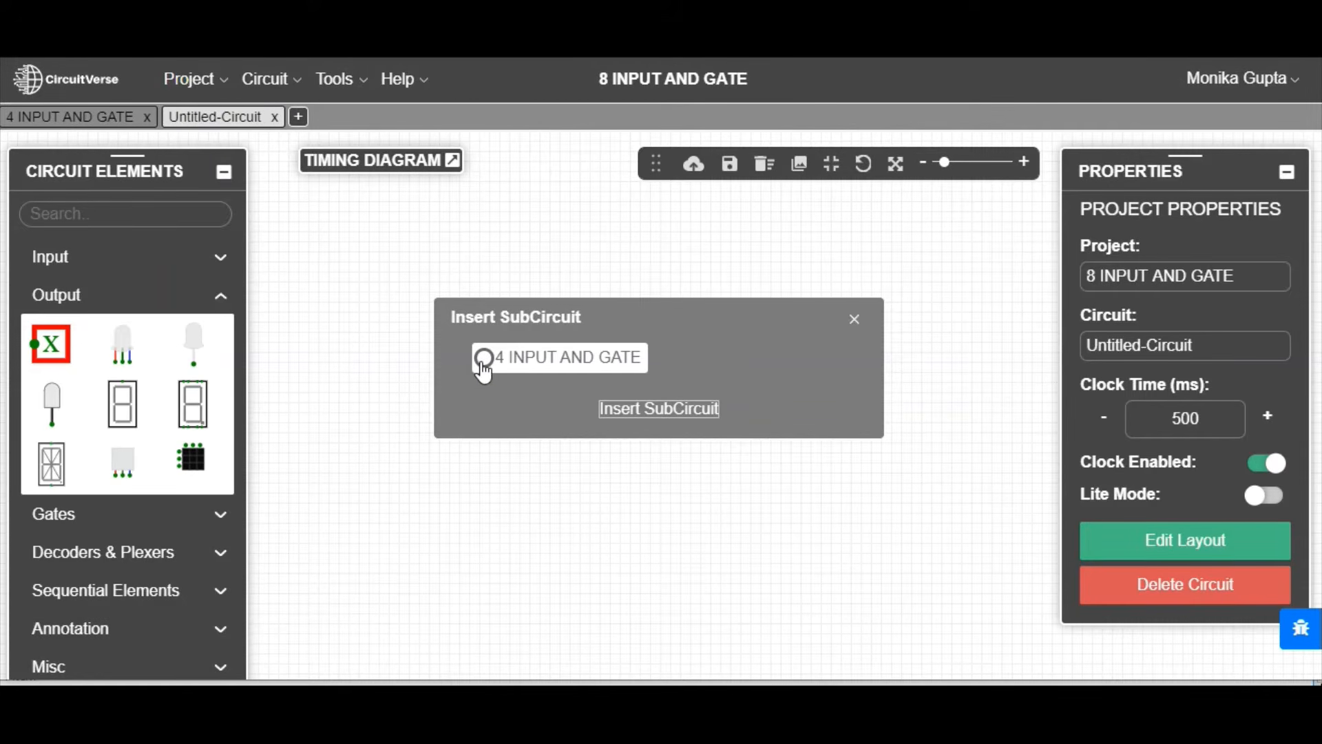
left_click(667, 407)
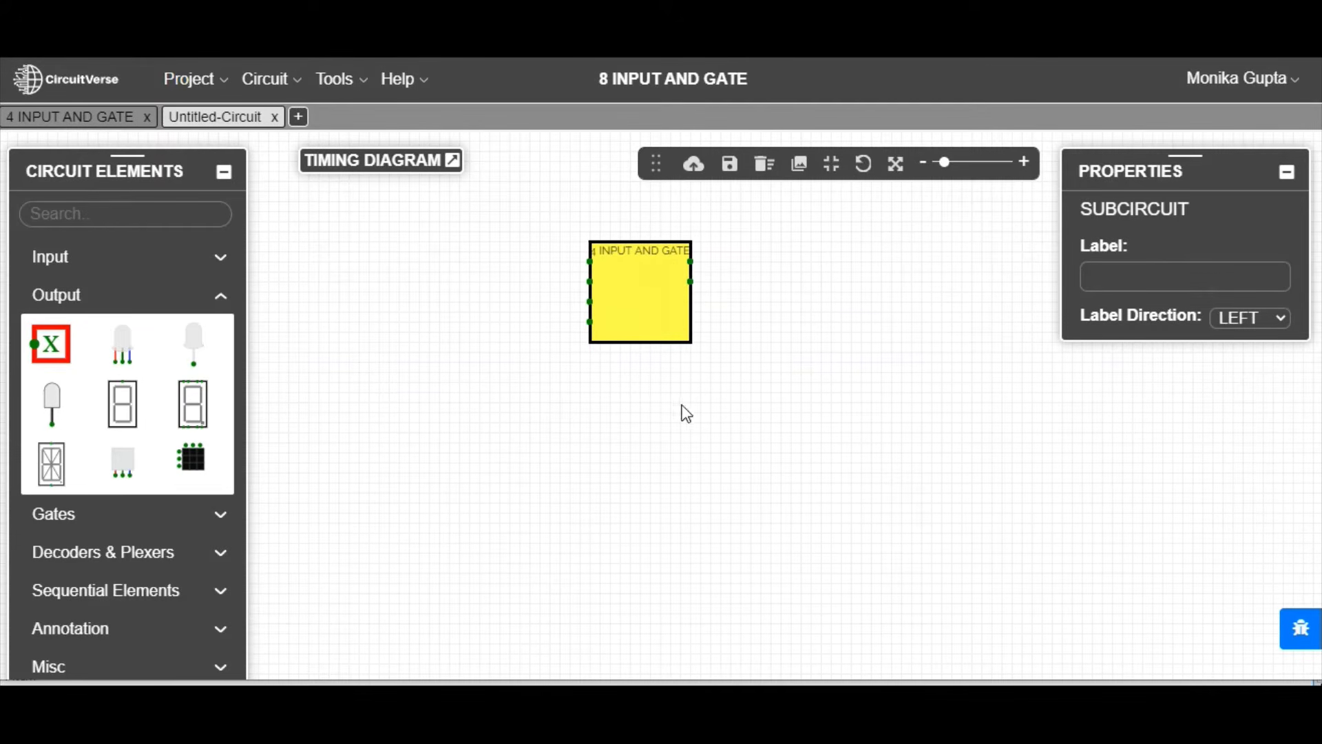
left_click_drag(655, 298, 644, 298)
Step: In the 4 INPUT AND GATE circuit, label the first AND gate's upper input A0 and lower input A1
left_click(87, 124)
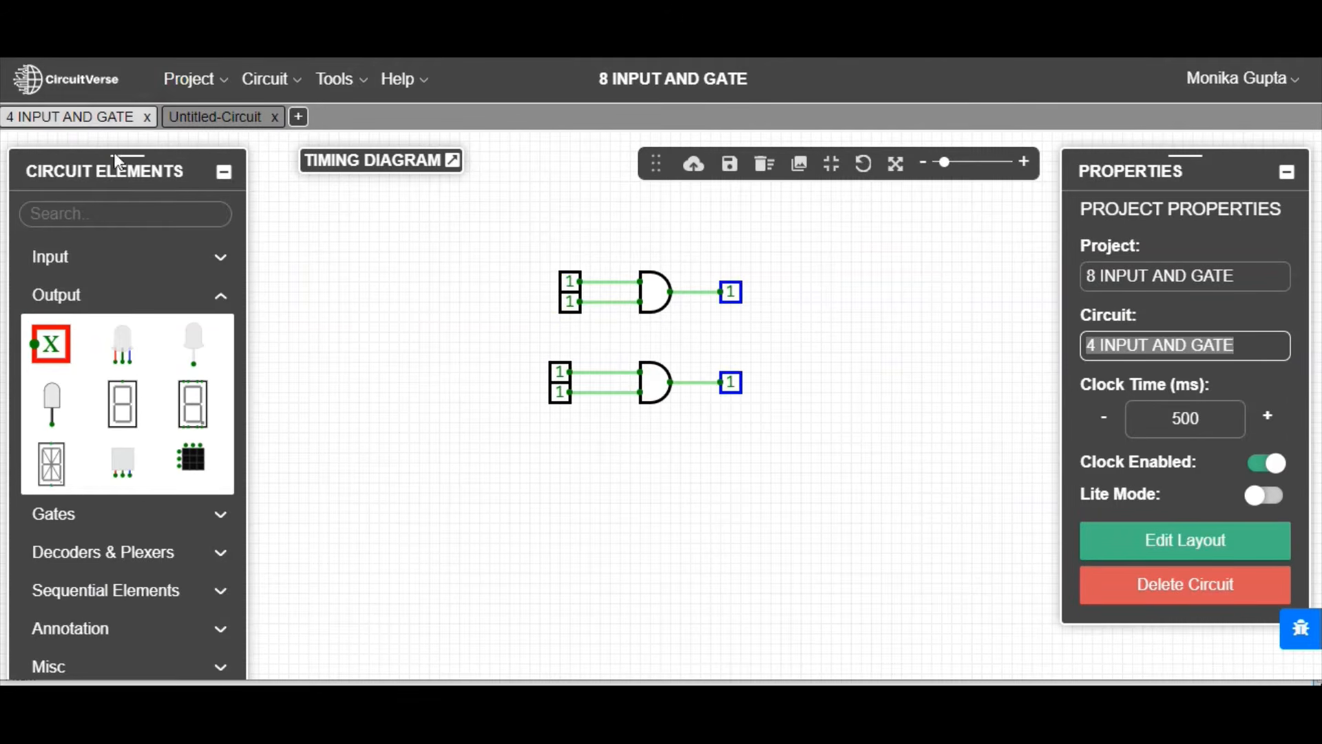
left_click(567, 283)
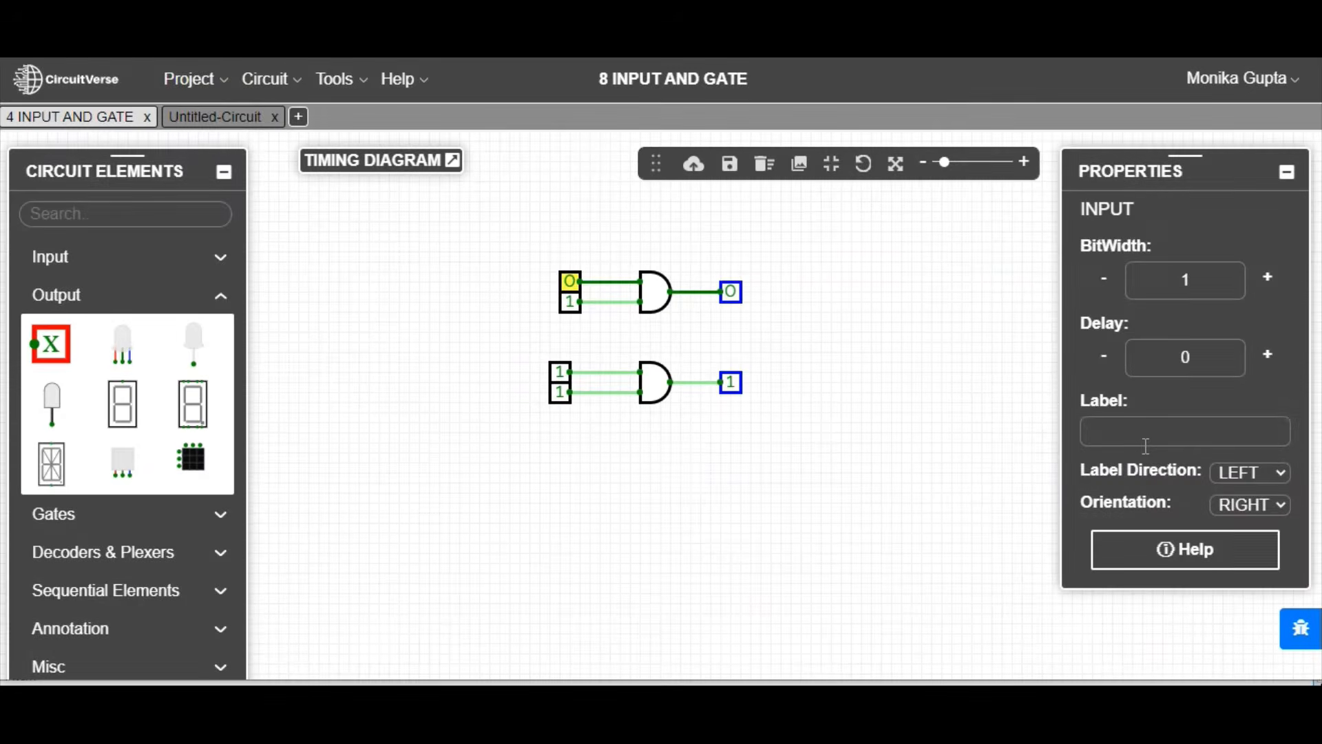
left_click(1145, 444)
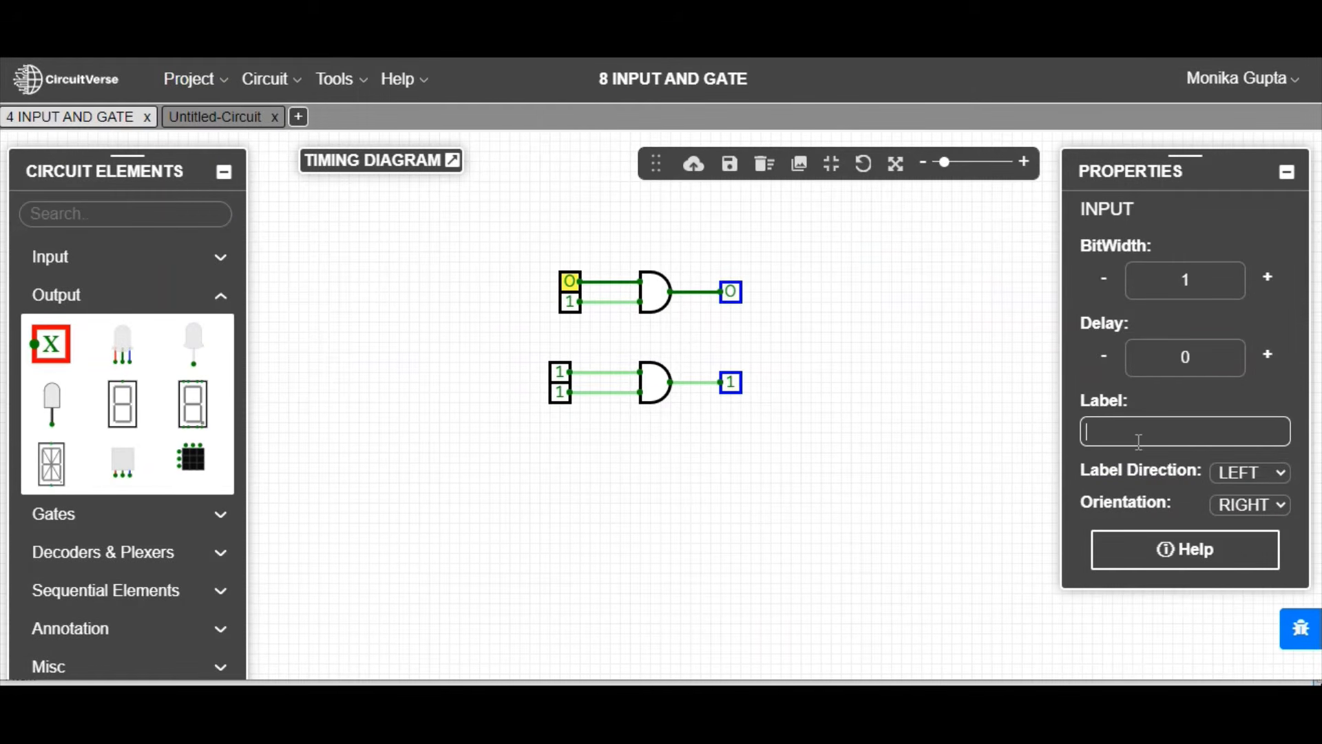
type("A0")
left_click(569, 302)
left_click(1141, 432)
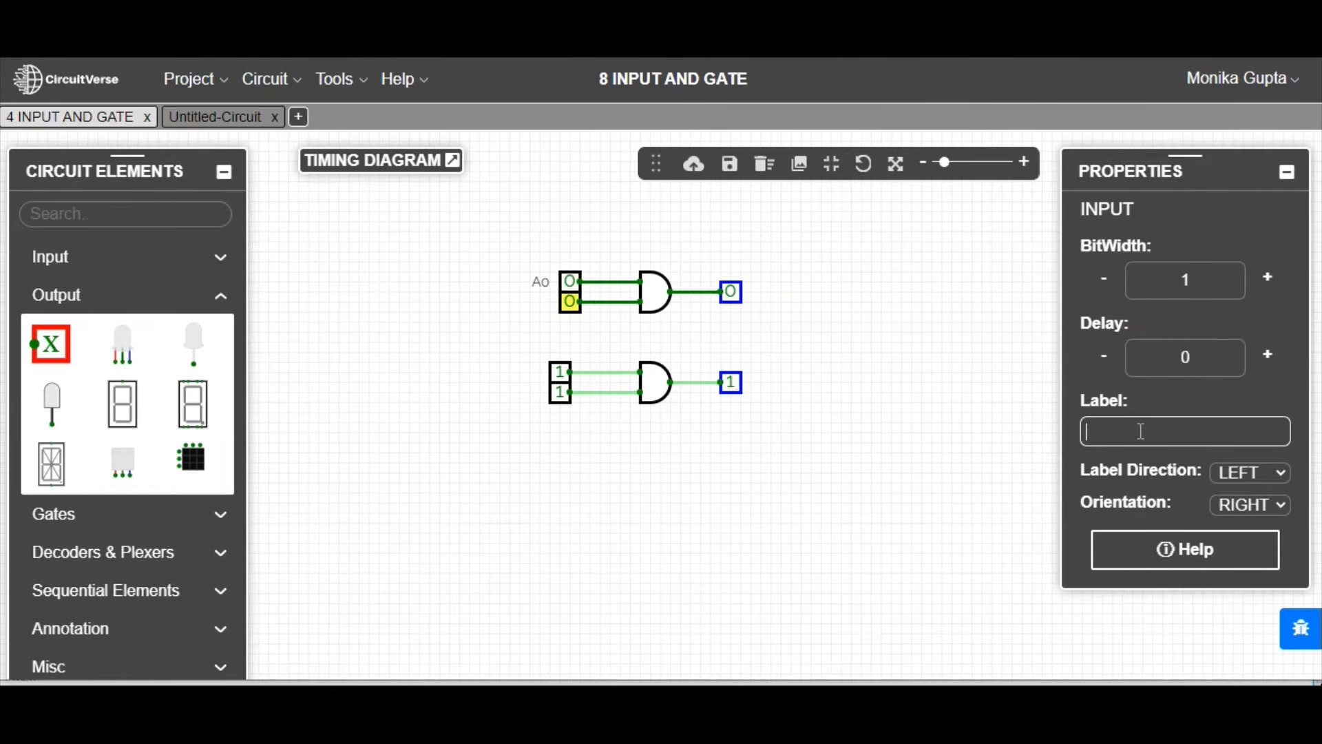
type("A1")
Step: Label the second AND gate's upper input A2 and its lower input A3
left_click(559, 372)
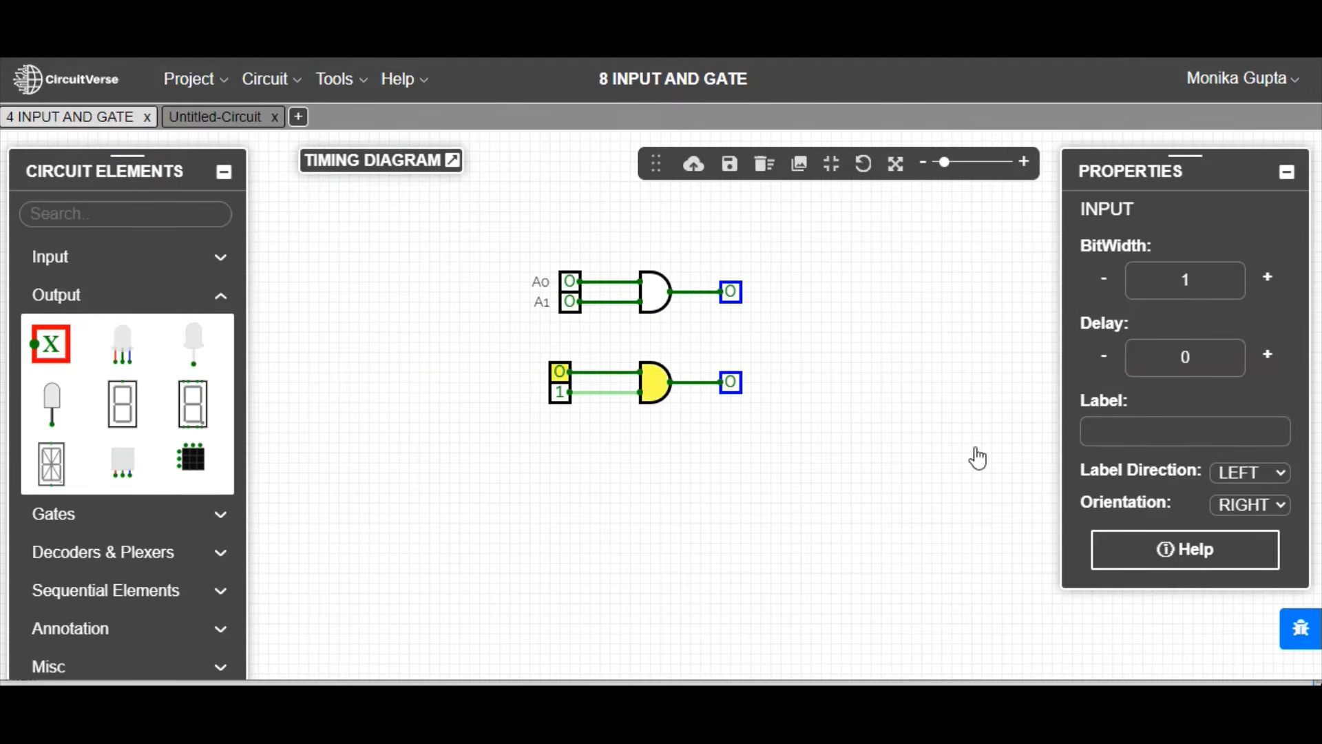
left_click(1164, 426)
type("A2")
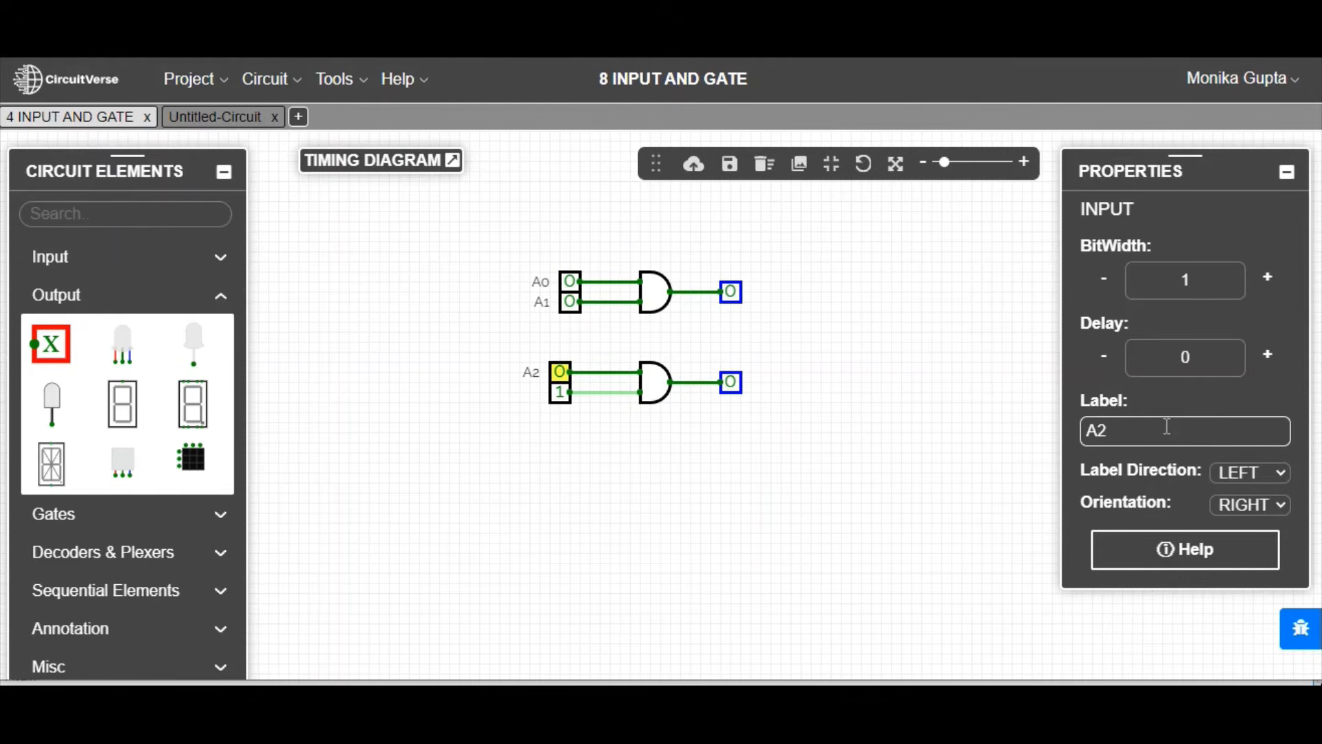
left_click(560, 394)
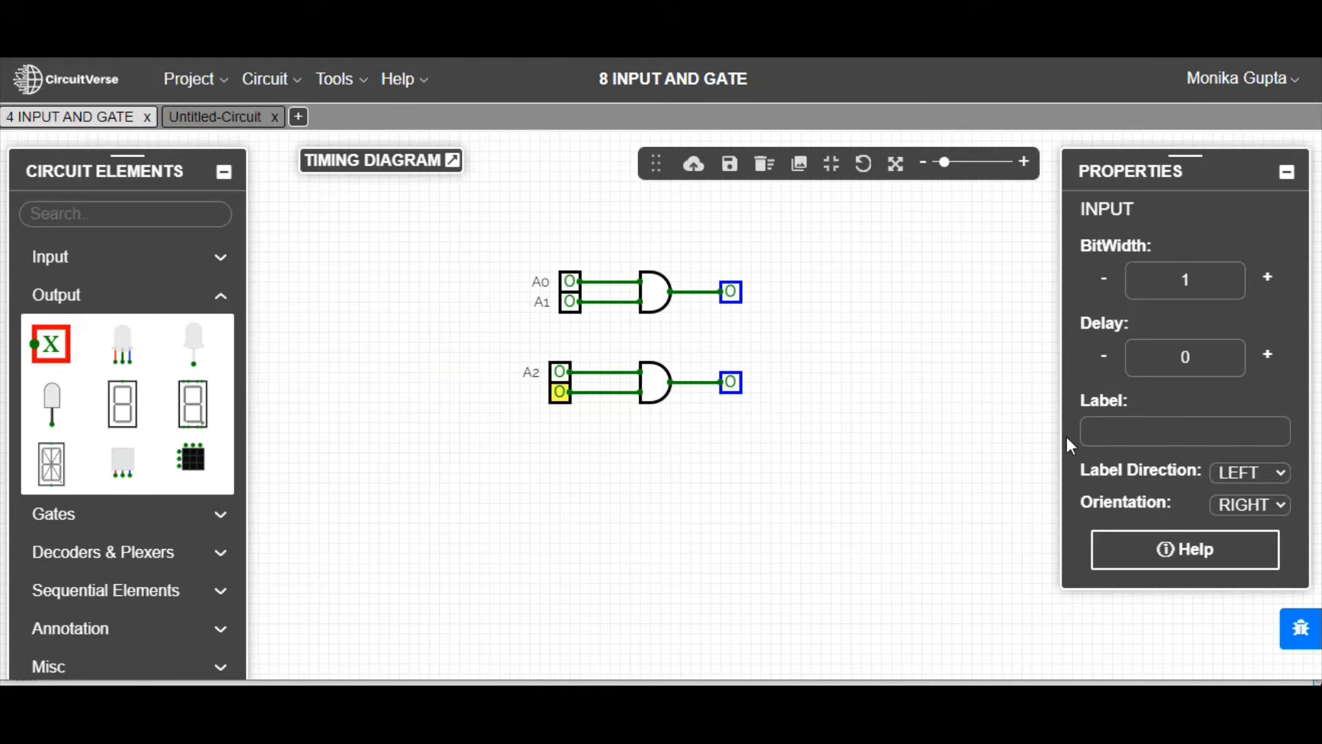
left_click(1134, 431)
type("A3")
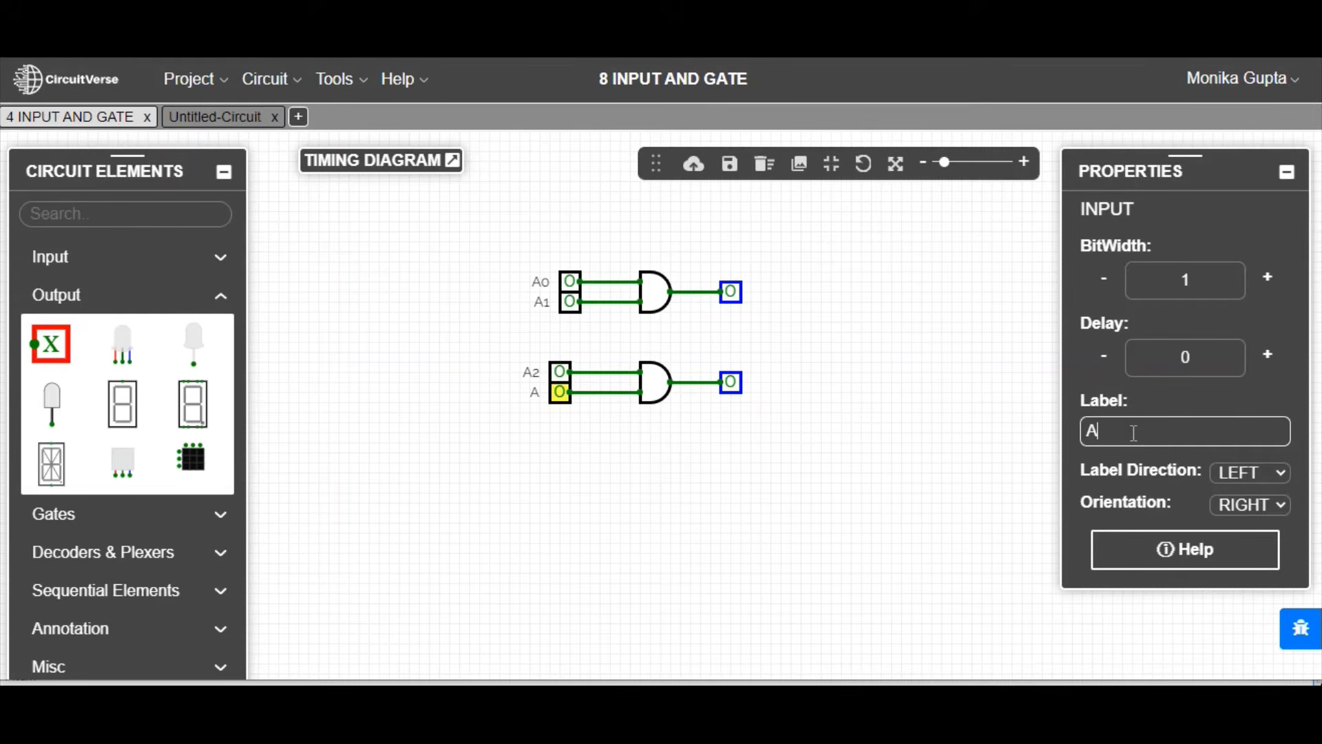
Step: Label the first AND gate's output C0 and the second AND gate's output C1
left_click(738, 299)
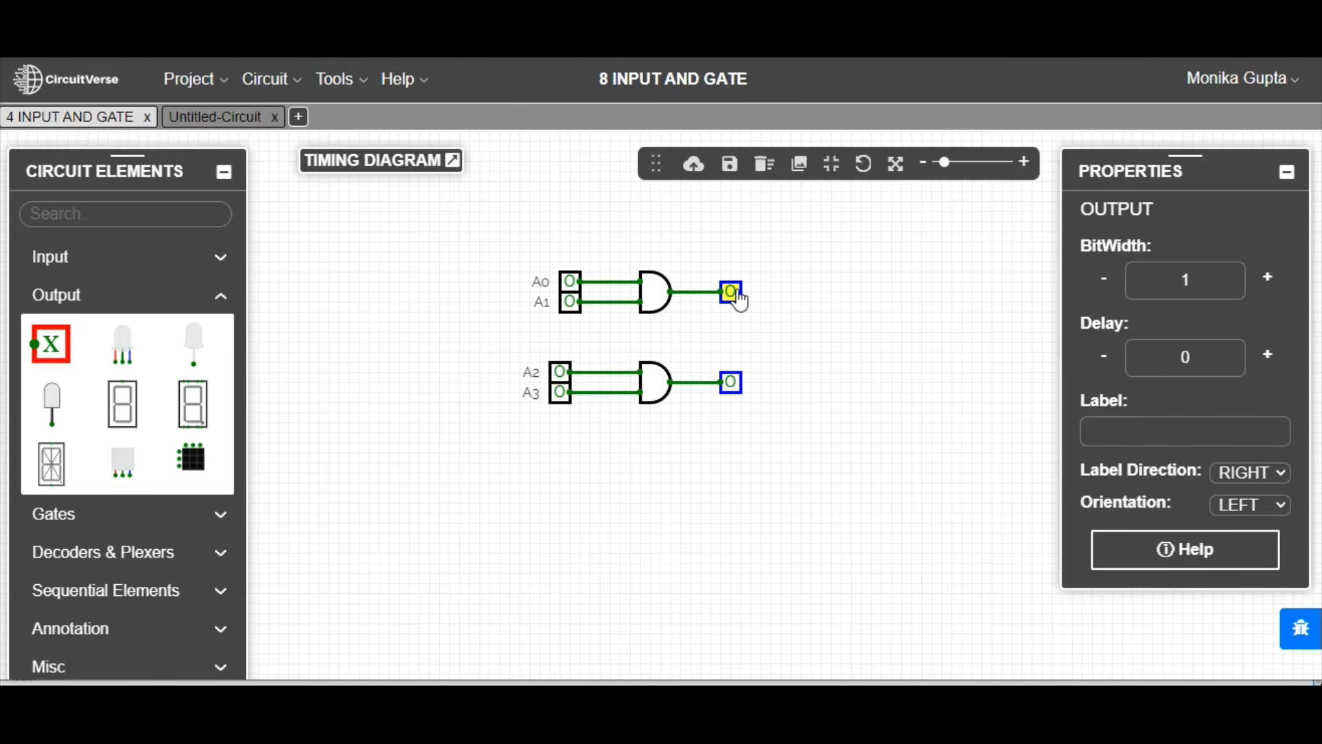
left_click(1128, 435)
type("C0")
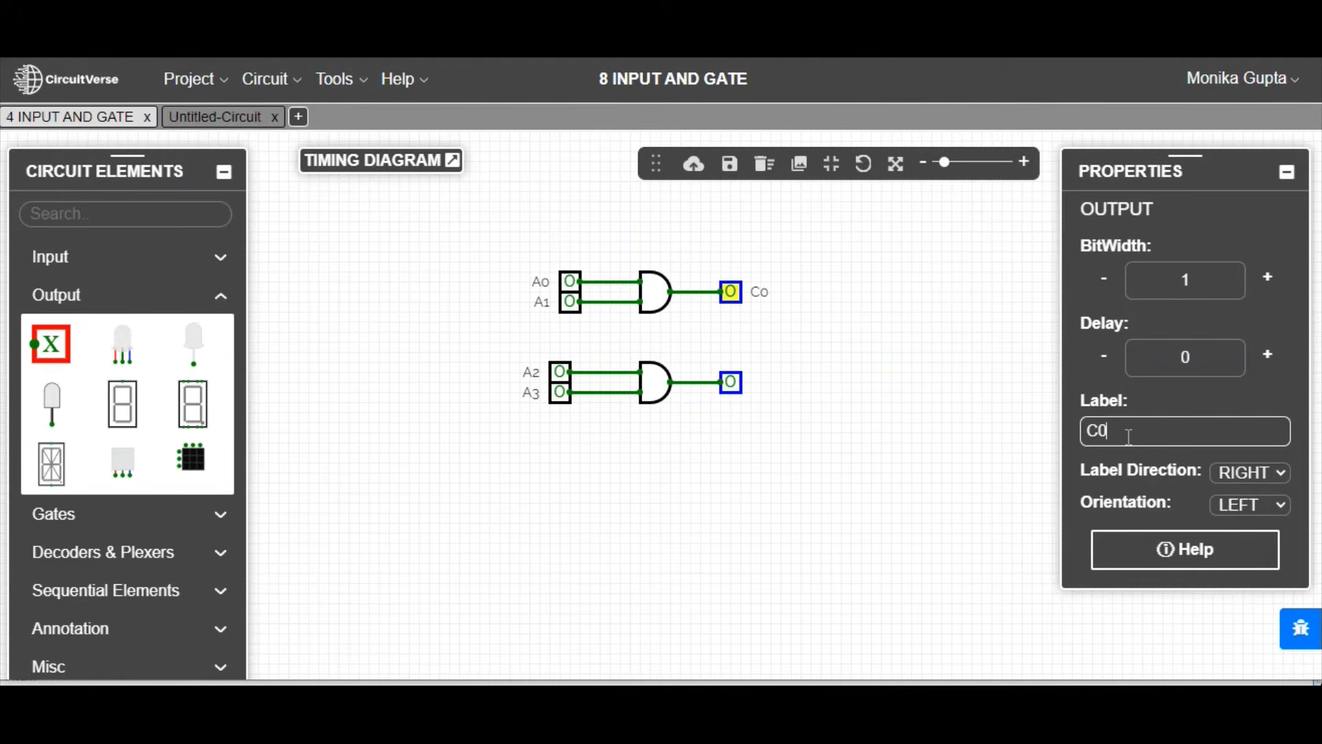
left_click(731, 383)
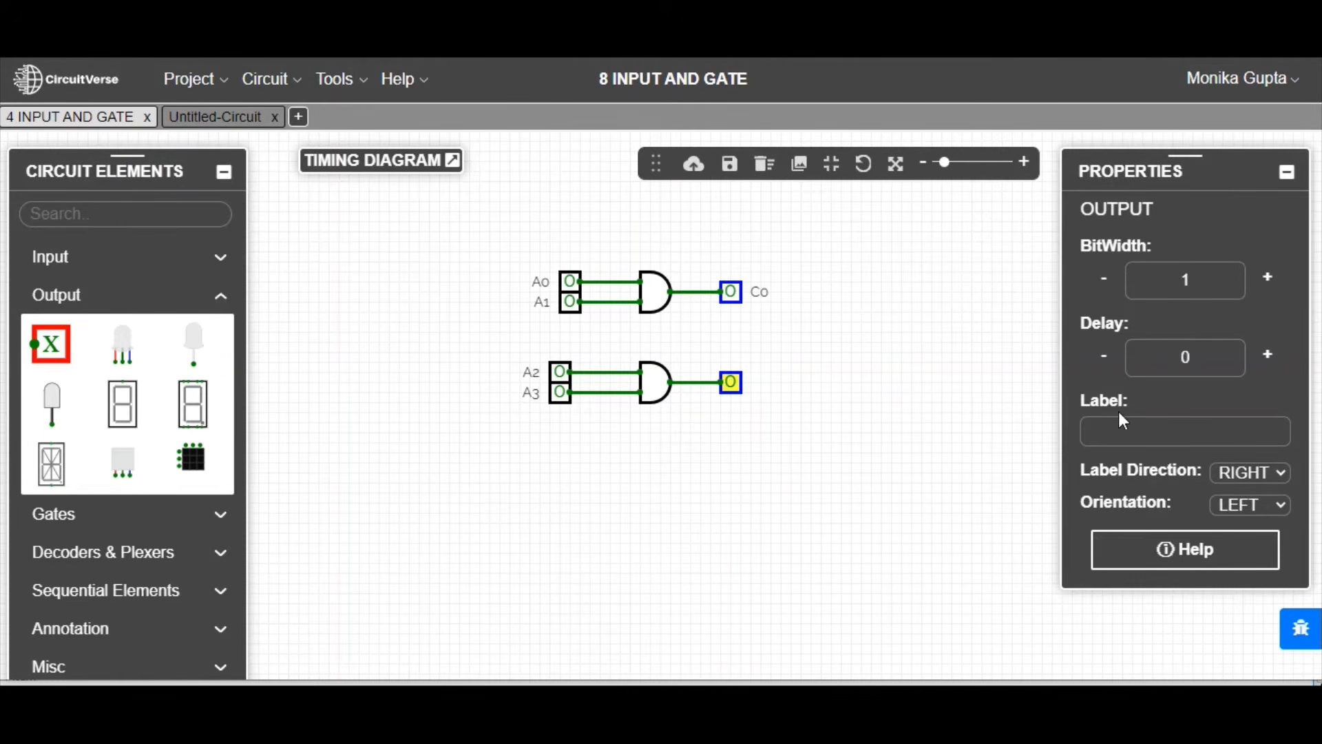
left_click(1106, 432)
type("C1")
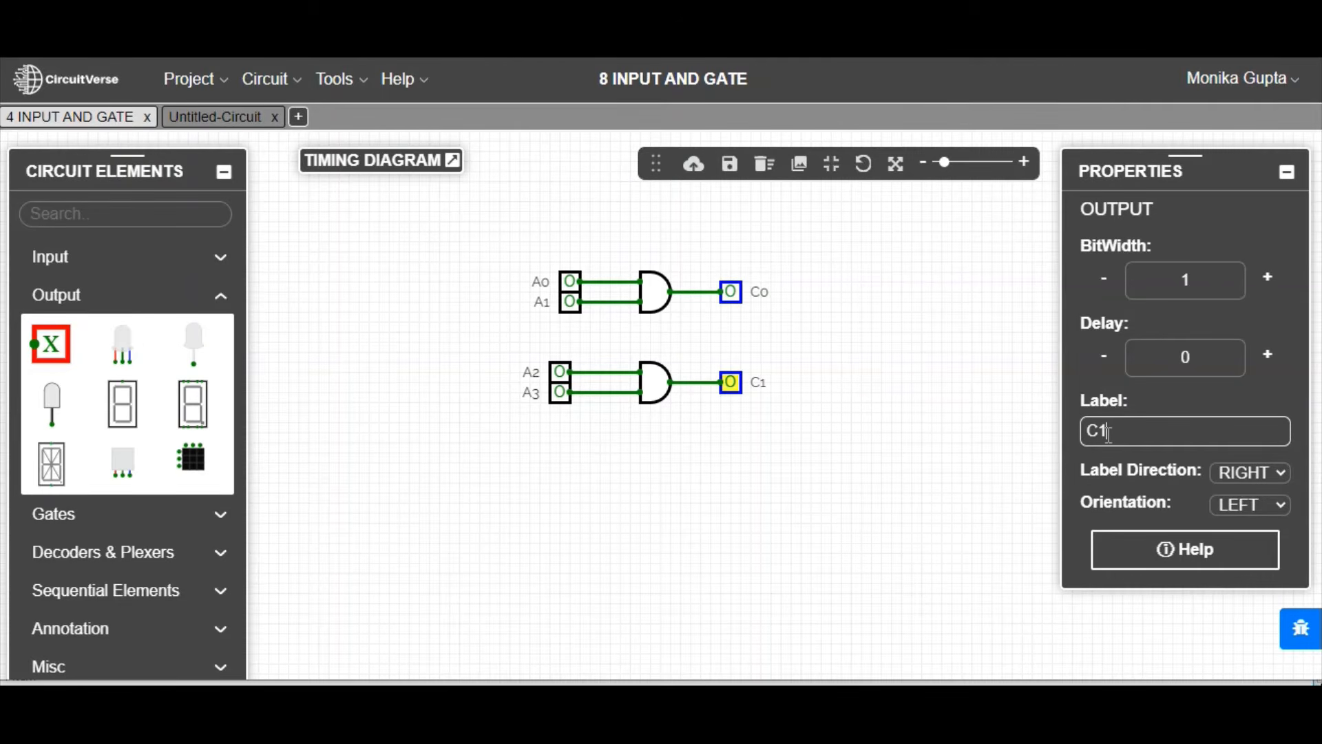
Step: Label the first AND gate AND1 and set its label direction to UP
left_click(661, 301)
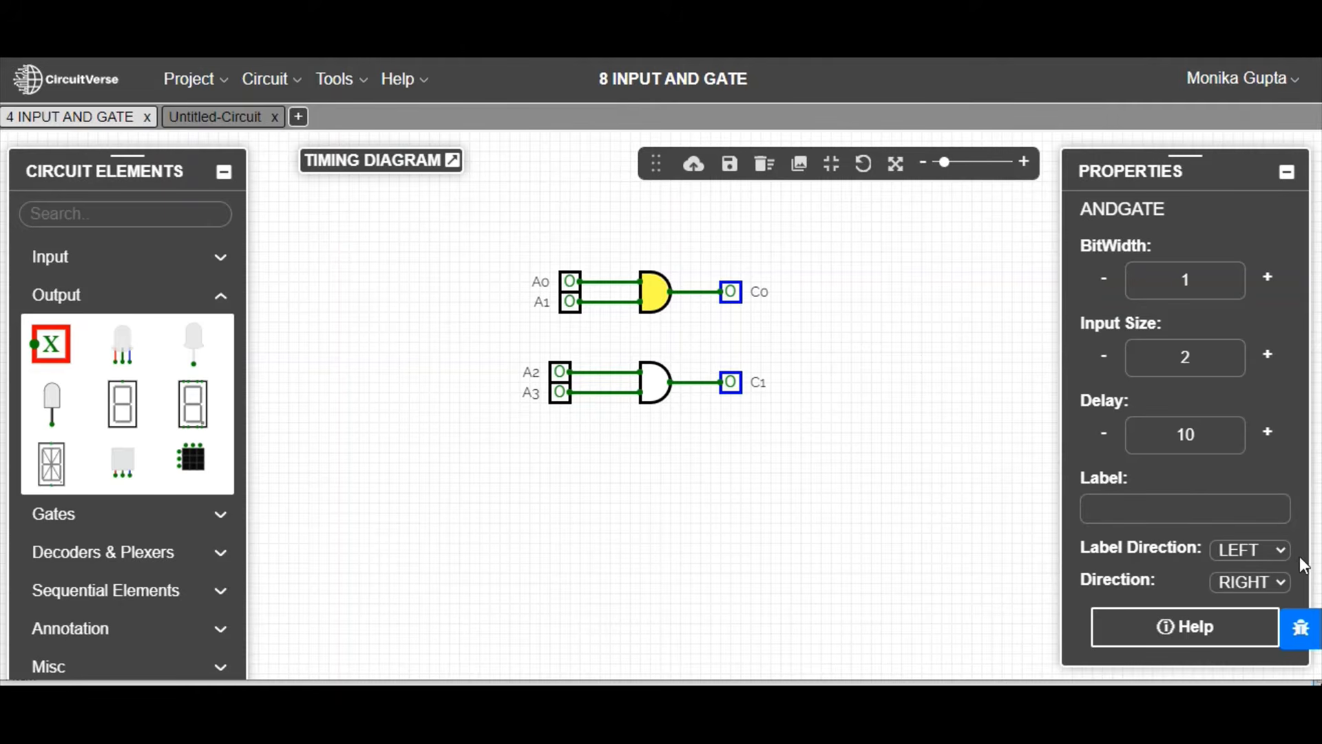
left_click(1163, 509)
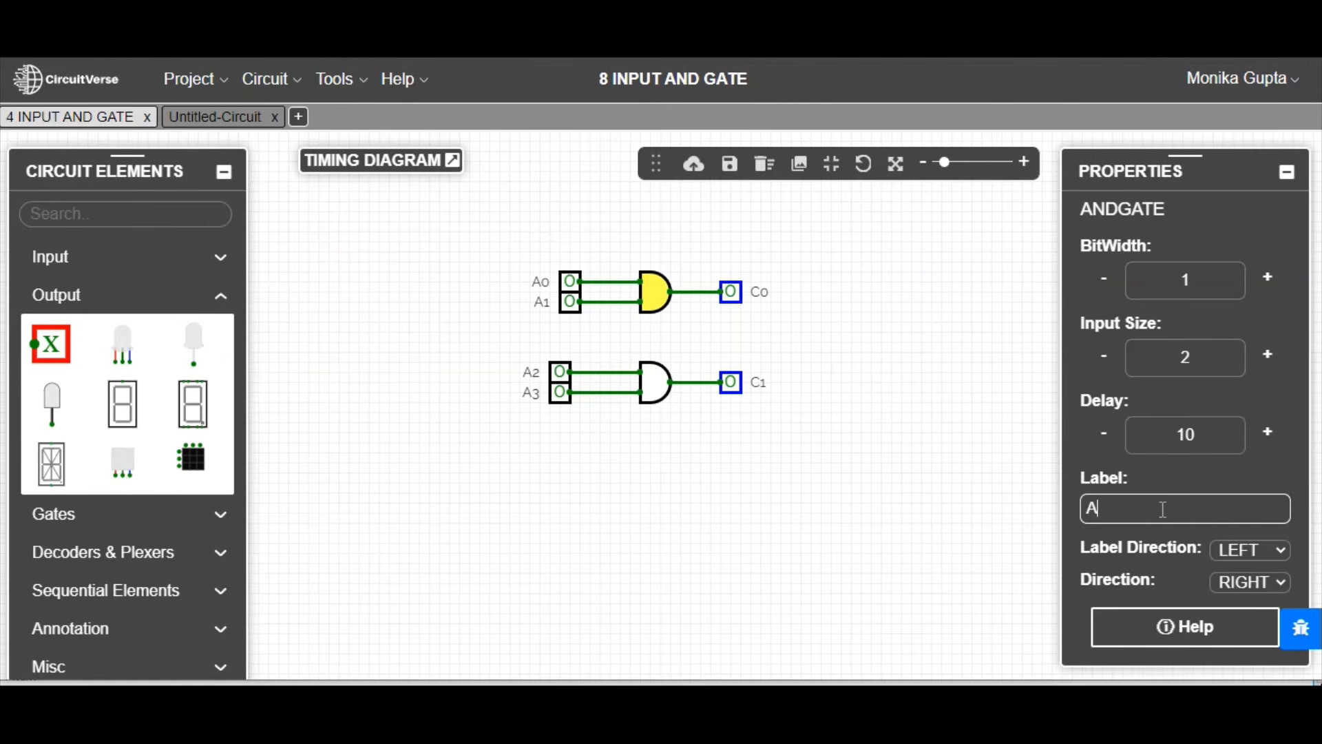
type("AND1")
left_click(1279, 550)
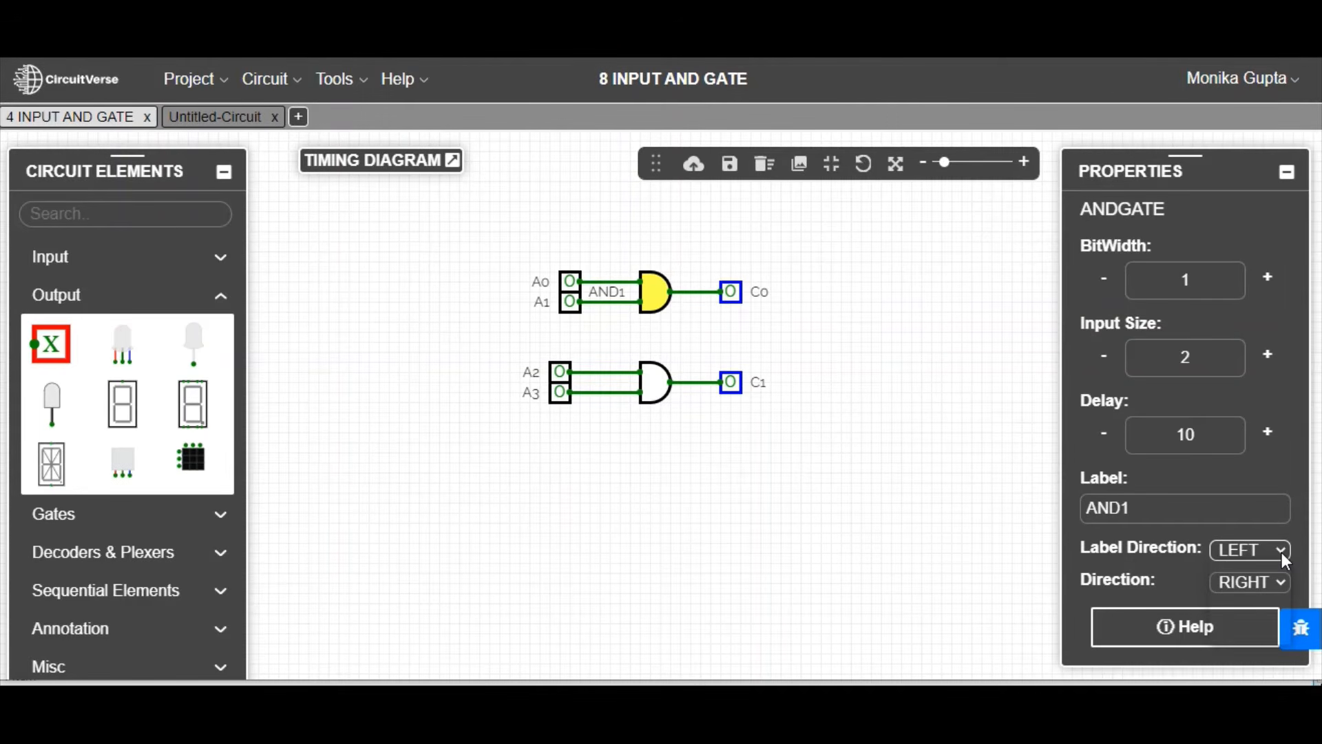
left_click(1281, 551)
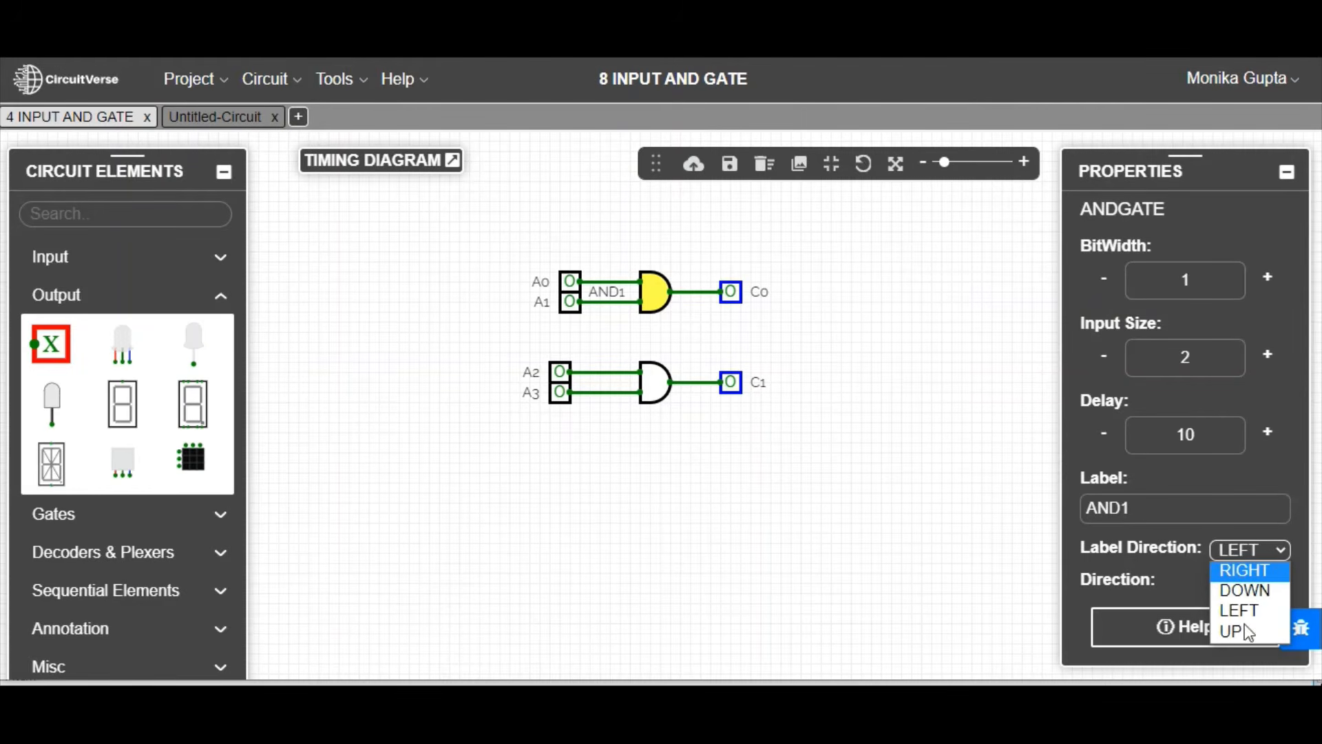
left_click(824, 542)
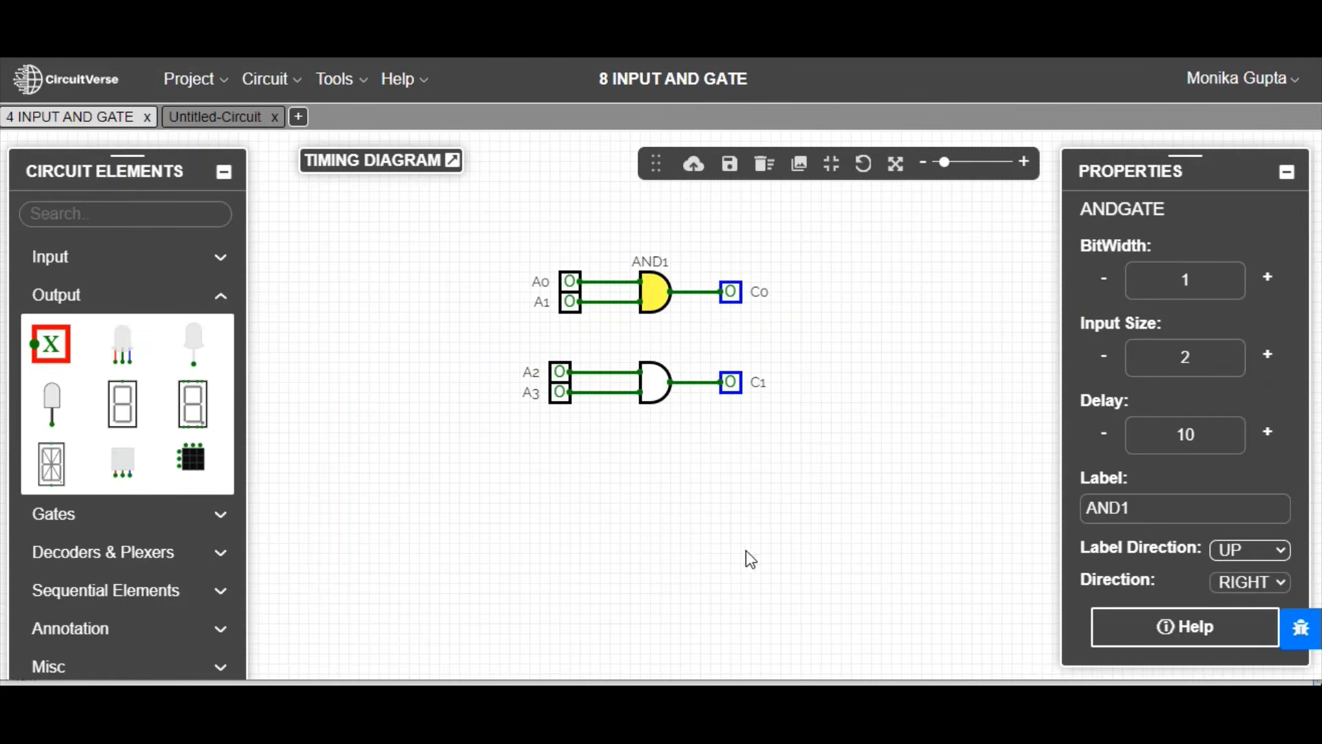
Step: Label the second AND gate AND2 and set its label direction to UP
left_click(658, 380)
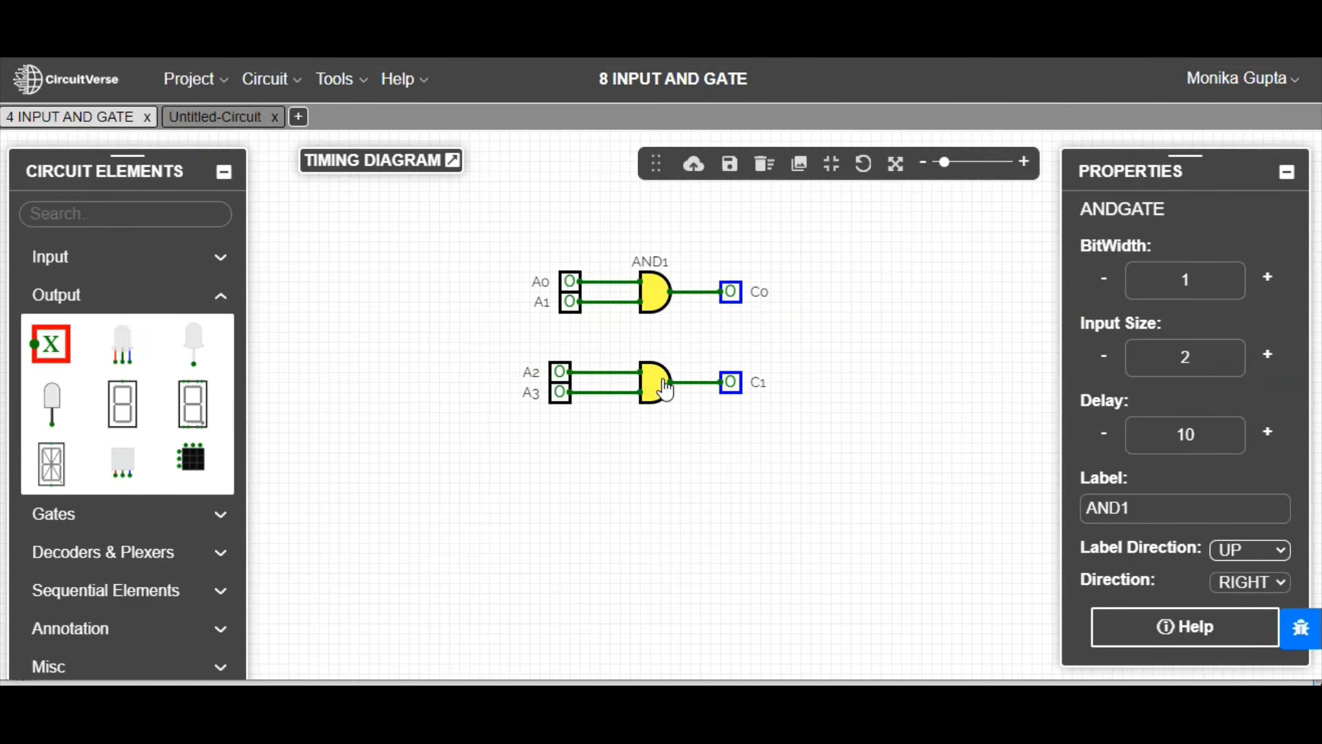
left_click(1159, 502)
type("AND2")
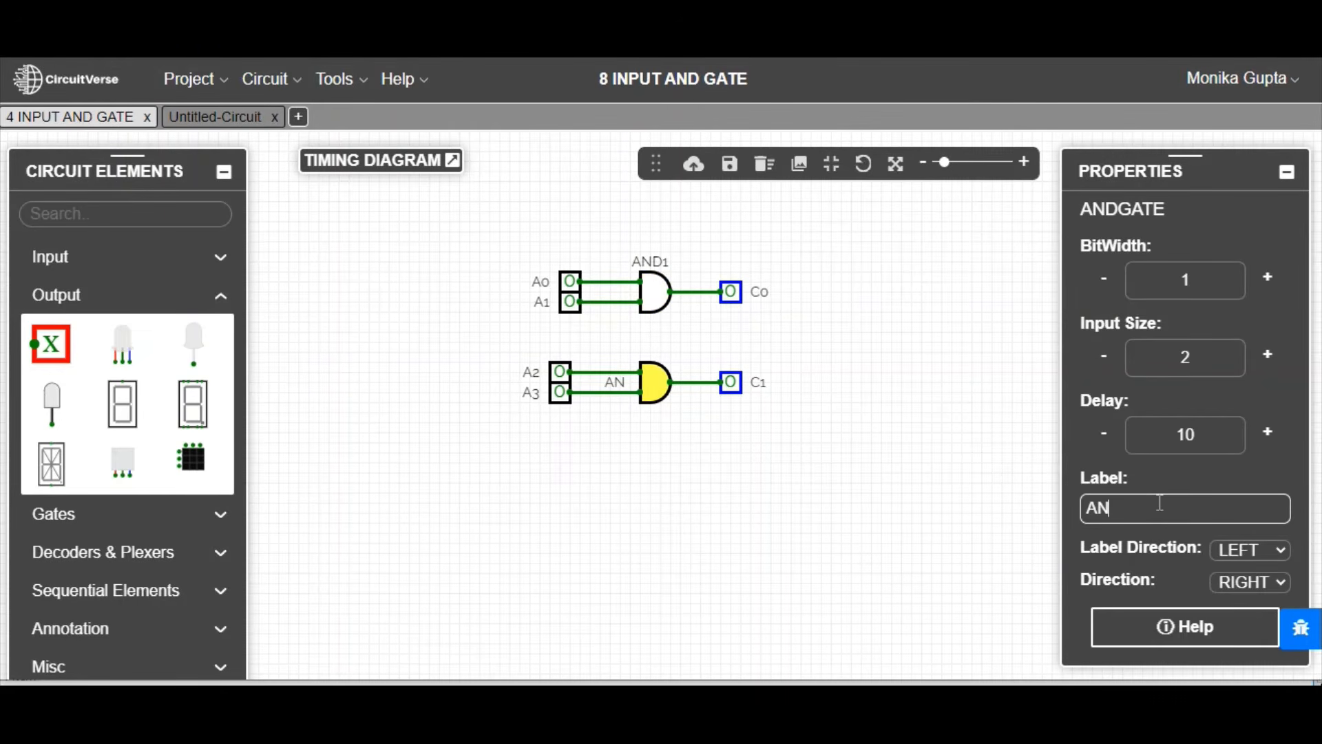
left_click(1279, 552)
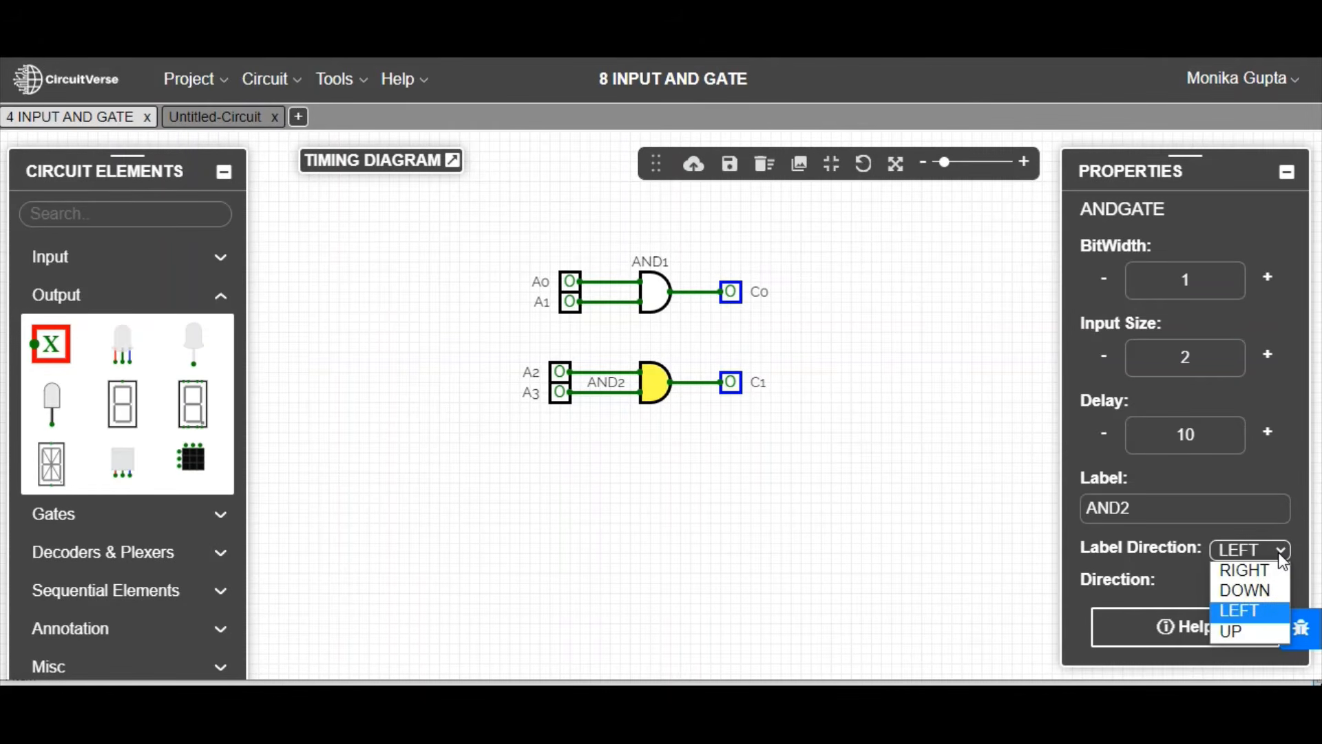
left_click(1236, 630)
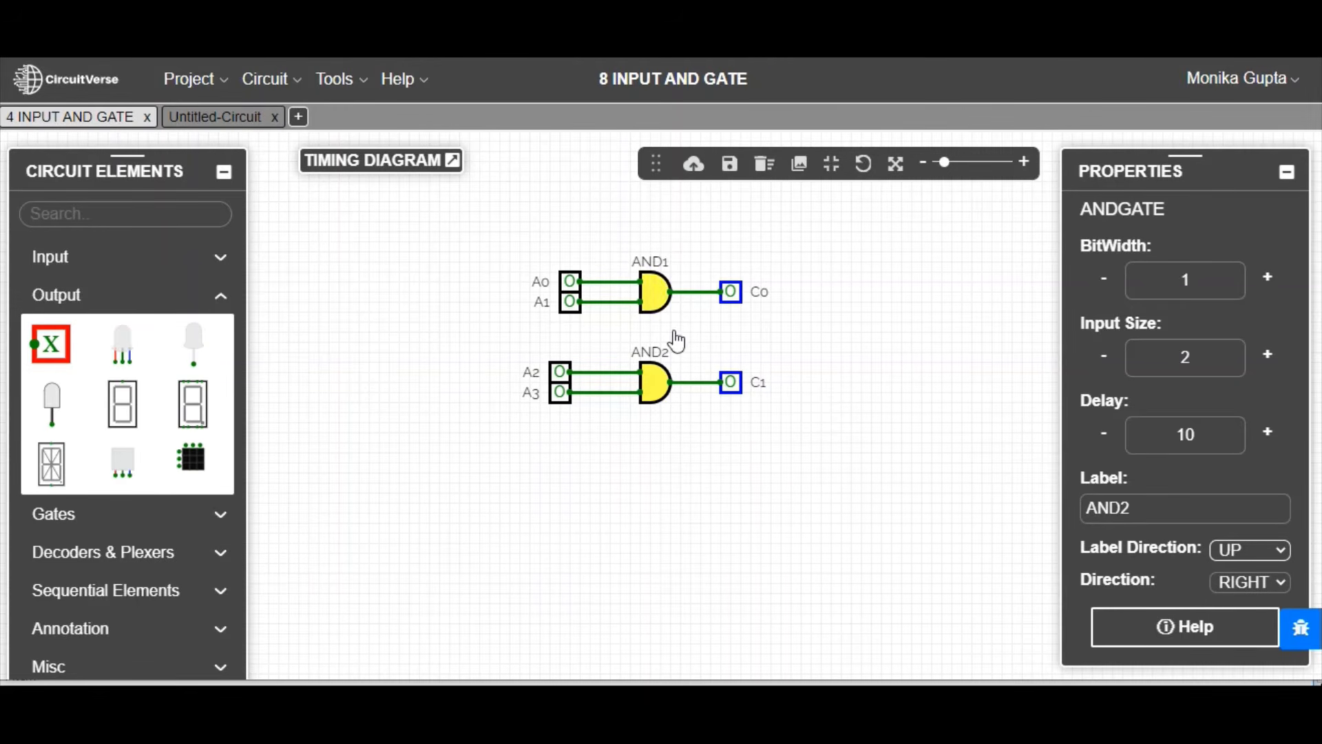
Step: Switch to Untitled-Circuit and insert another 4 INPUT AND GATE subcircuit below the existing one
left_click(207, 124)
left_click_drag(210, 134, 208, 130)
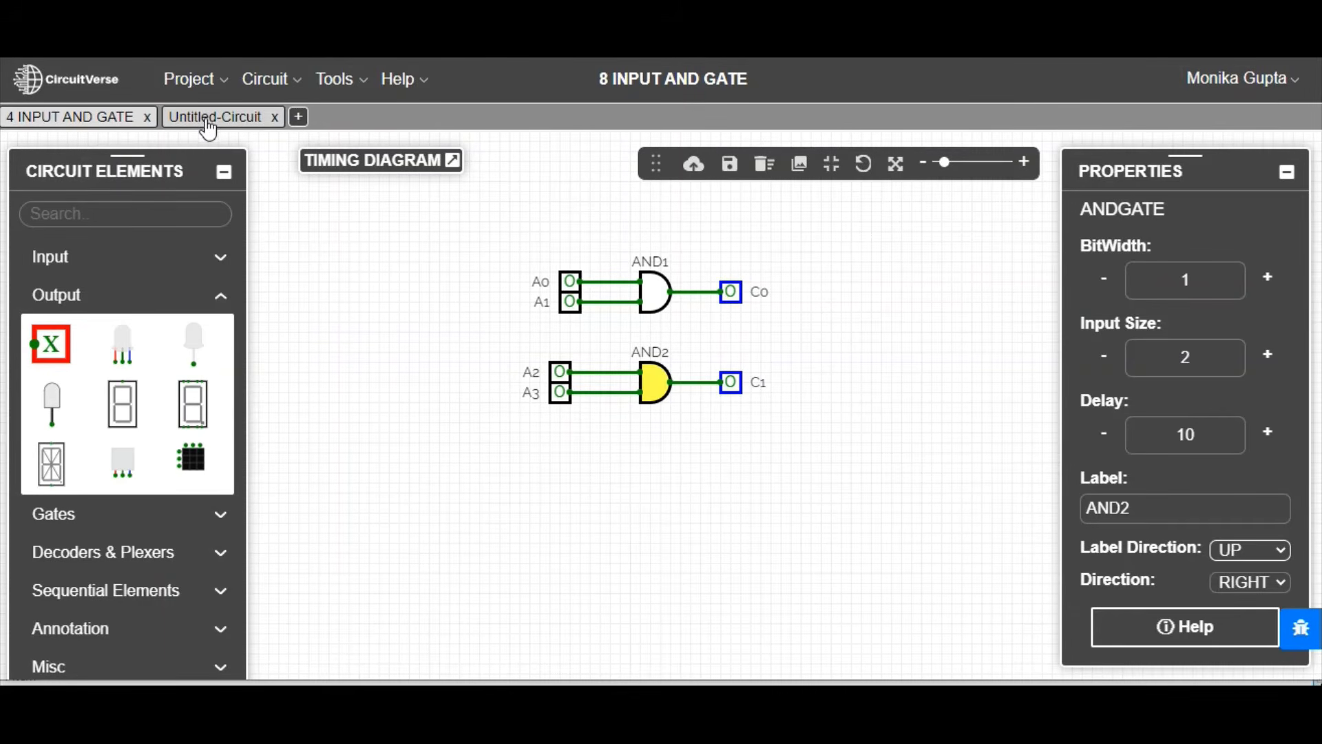
left_click(207, 128)
left_click(208, 125)
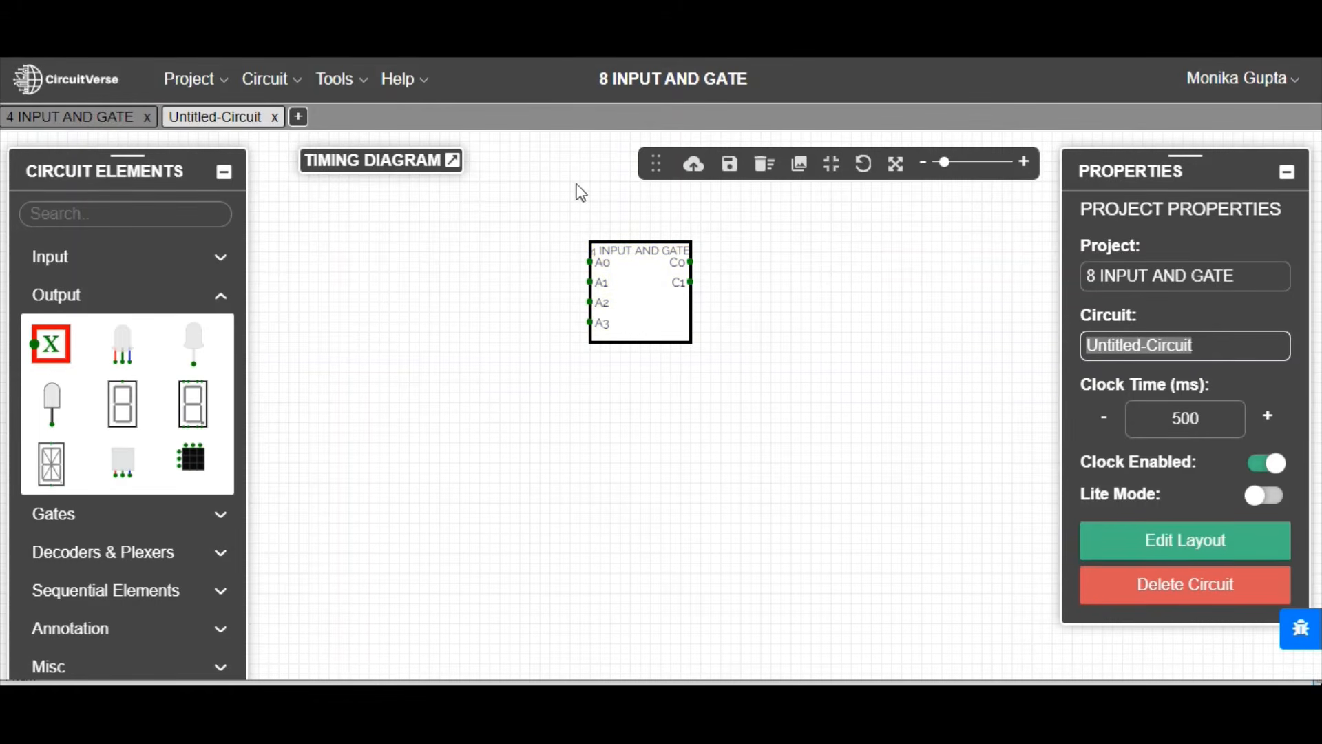
left_click(289, 93)
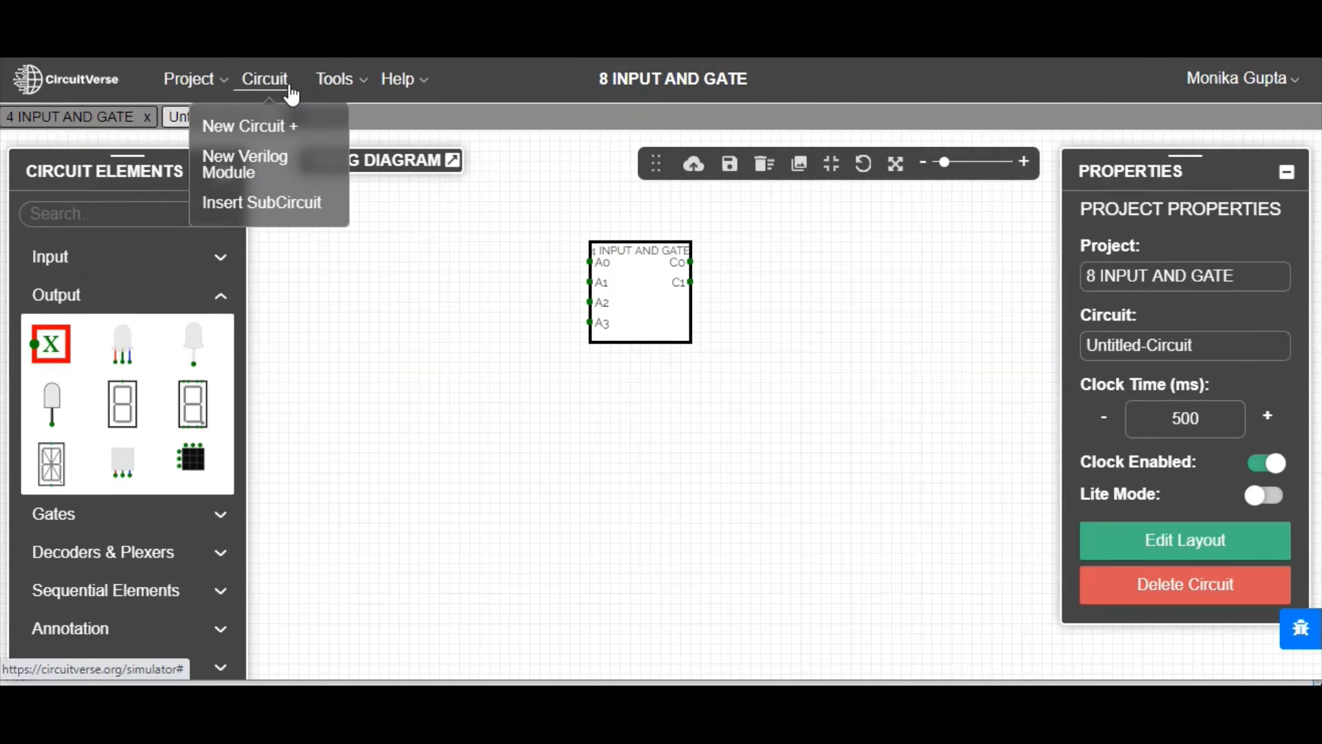
left_click(260, 208)
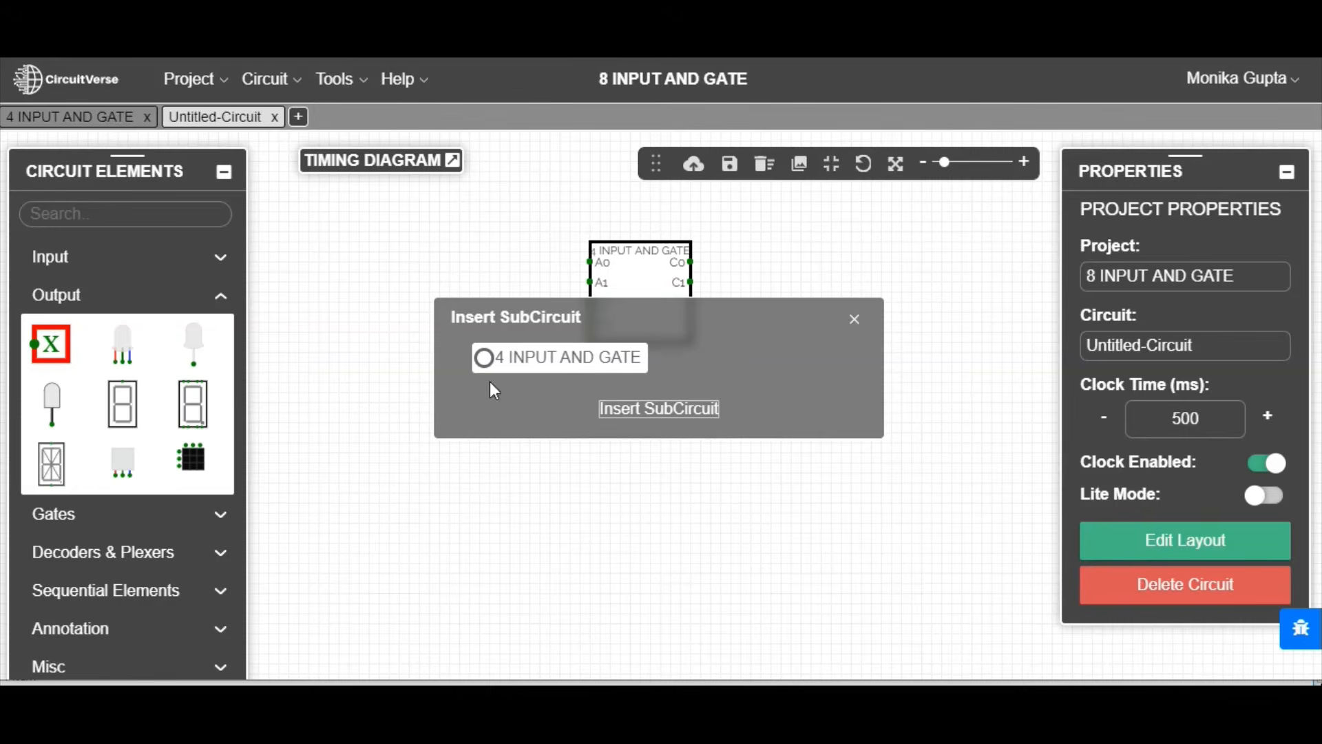
left_click(484, 357)
left_click(671, 416)
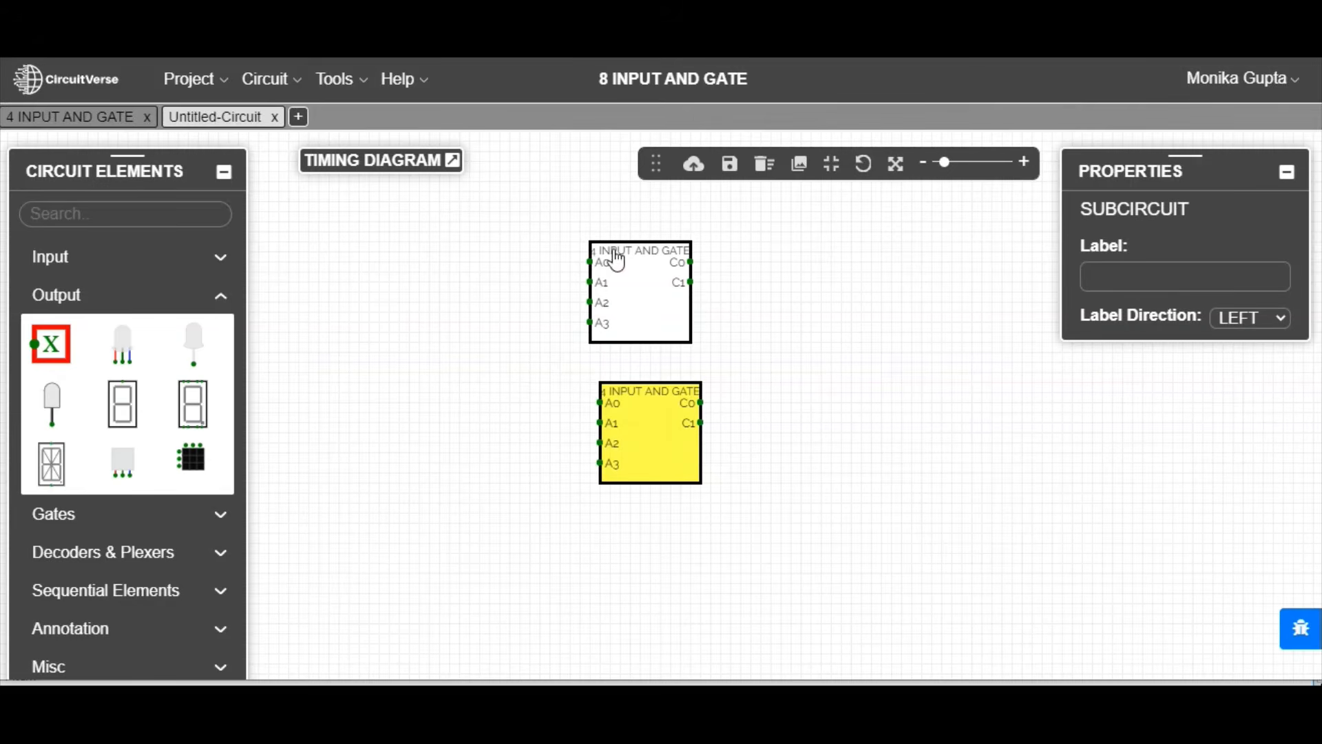
Step: Place four stacked single-bit inputs beside the upper subcircuit, in line with its A0 to A3 pins
left_click(69, 267)
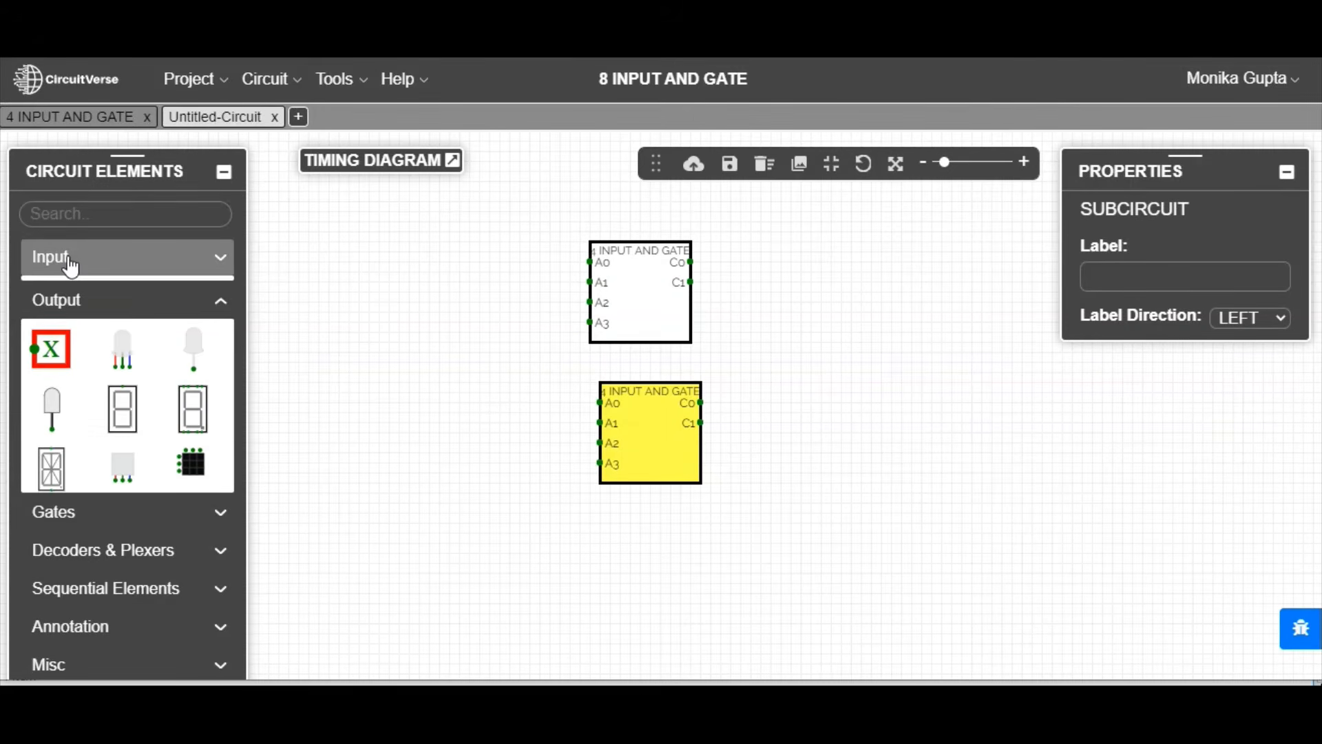
left_click(51, 305)
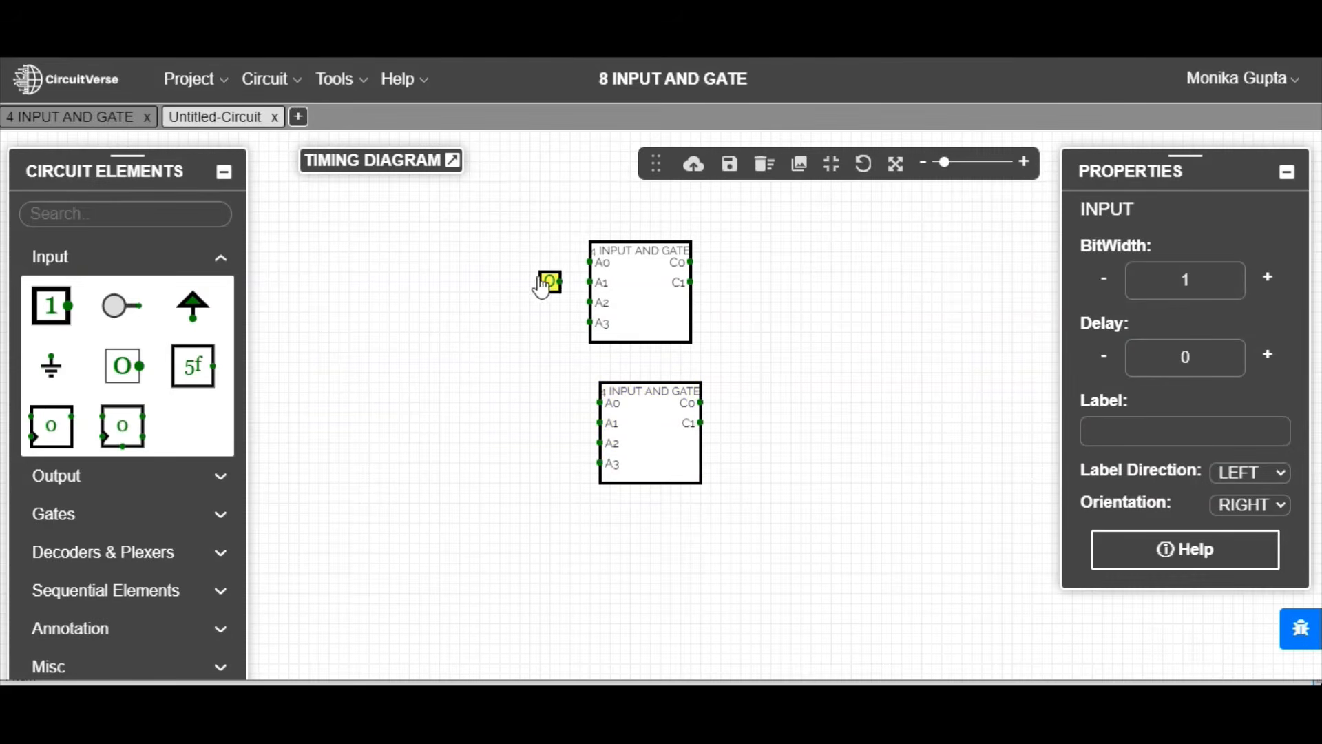
left_click(511, 270)
left_click(44, 301)
left_click(510, 288)
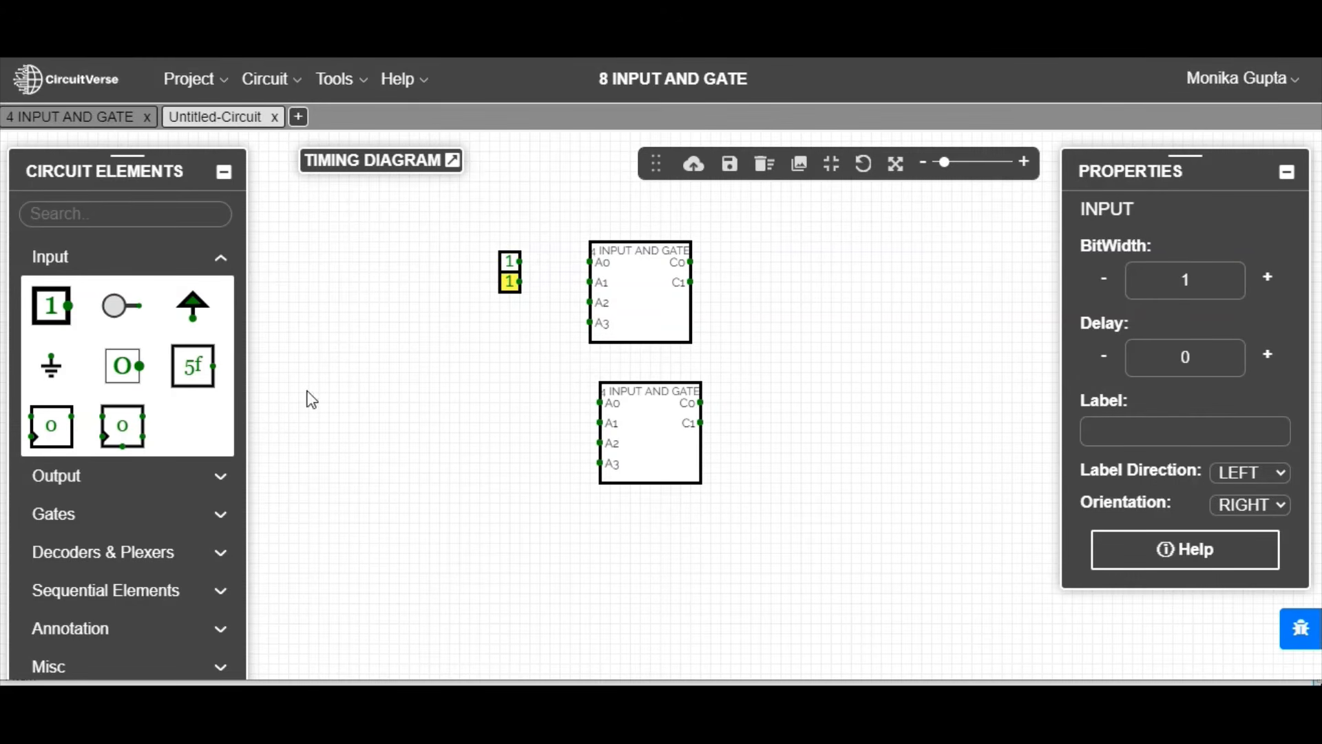
left_click(57, 316)
left_click(513, 311)
left_click(55, 303)
left_click(512, 326)
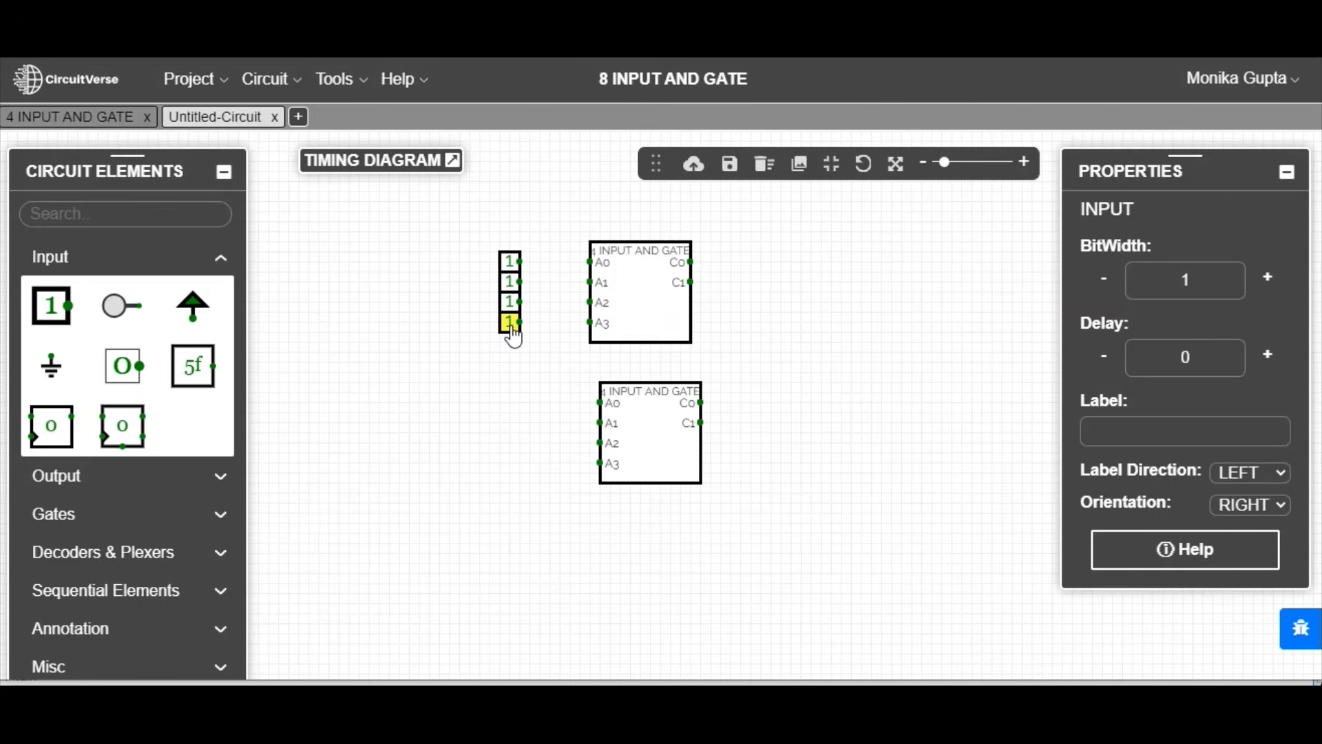
Step: Place four stacked single-bit inputs beside the lower subcircuit, in line with its A0 to A3 pins
left_click(52, 305)
left_click(510, 411)
left_click(51, 305)
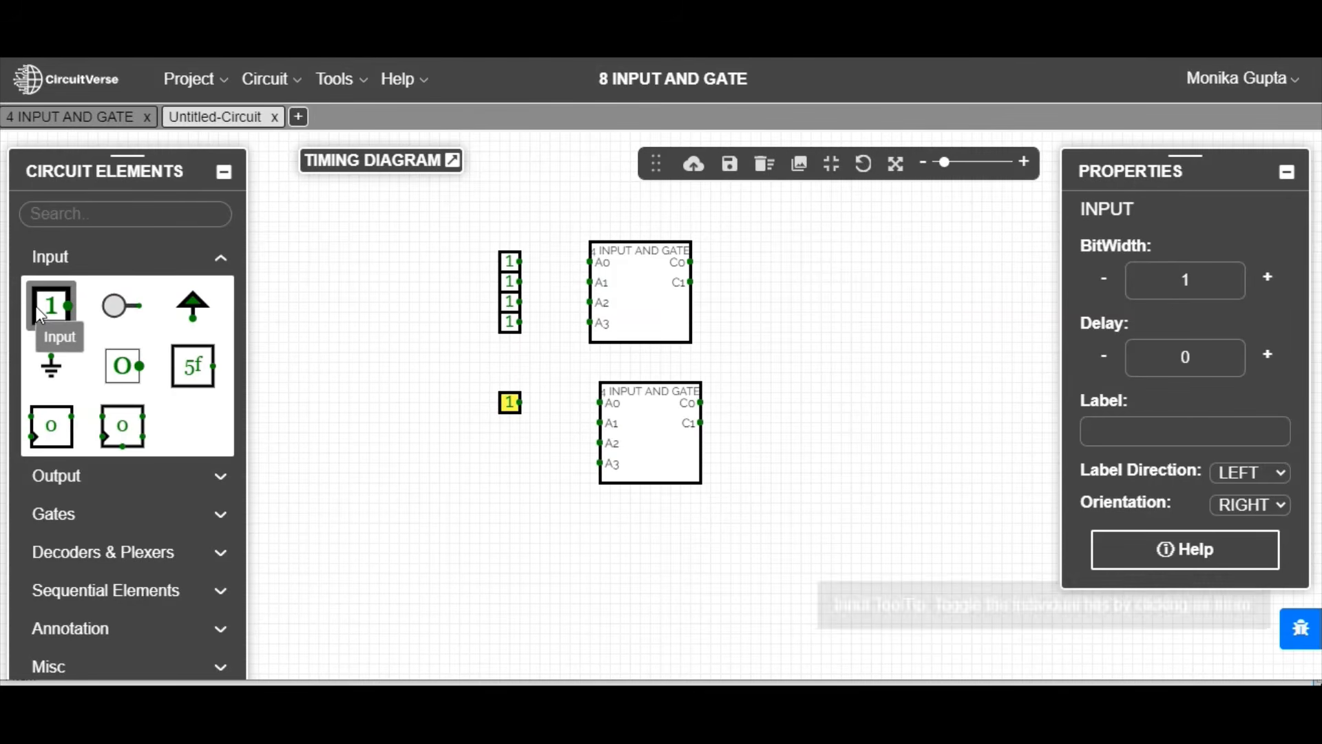
left_click(510, 434)
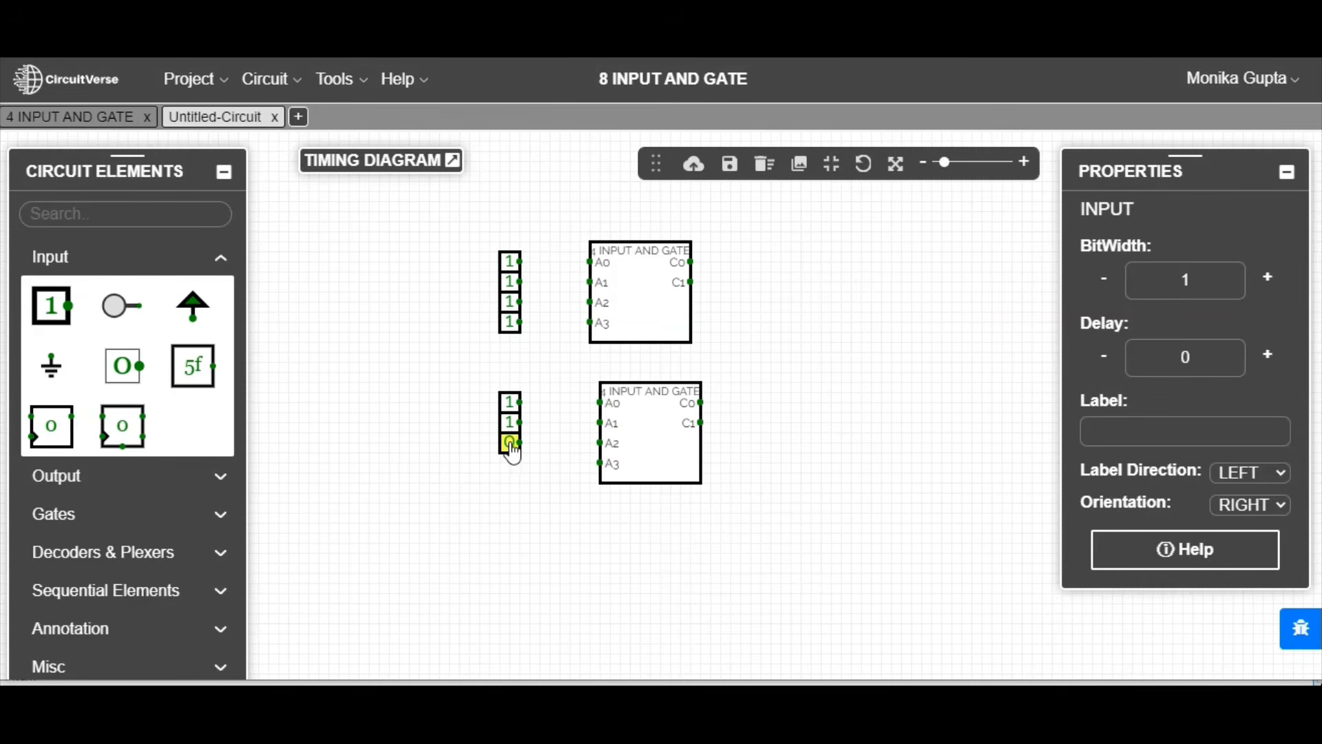
left_click(510, 443)
left_click(107, 357)
Step: Wire each group of four inputs to pins A0, A1, A2 and A3 of its neighbouring subcircuit
left_click_drag(519, 261, 590, 322)
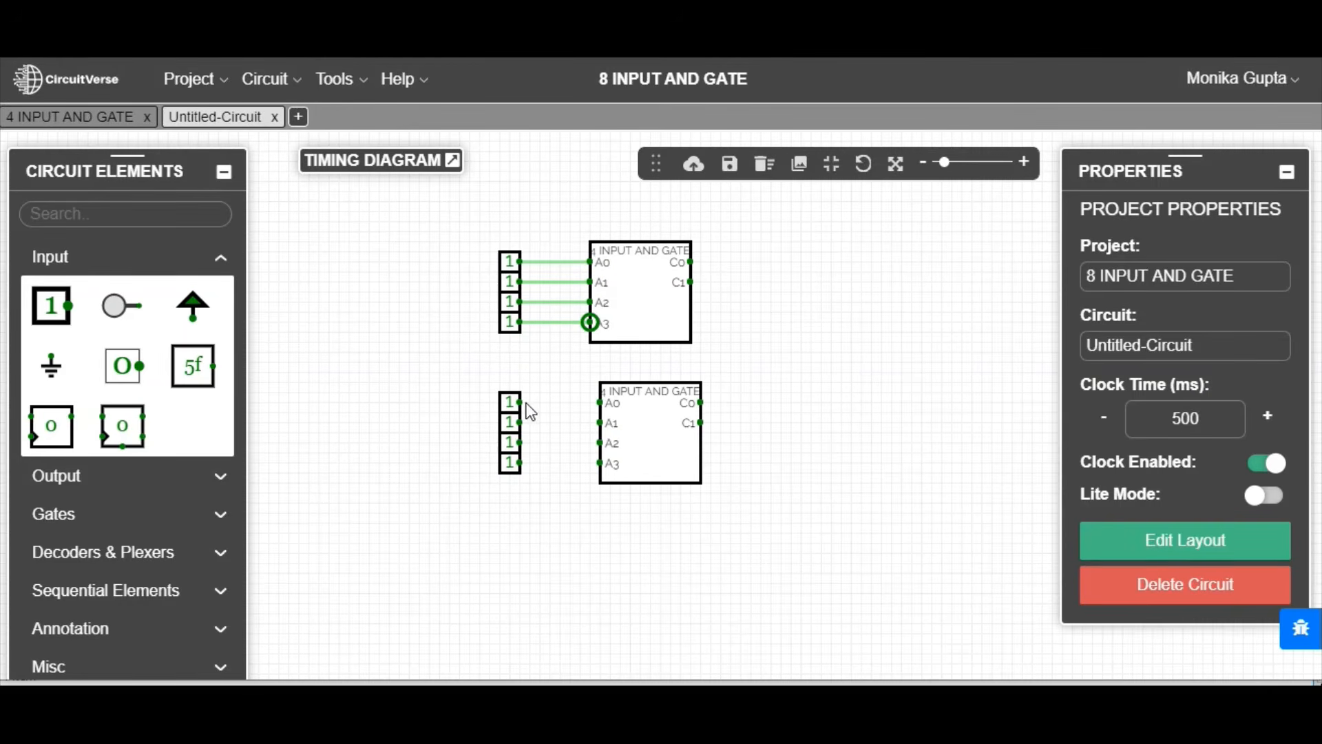
left_click_drag(520, 402, 600, 402)
left_click_drag(520, 422, 601, 422)
left_click_drag(519, 442, 599, 443)
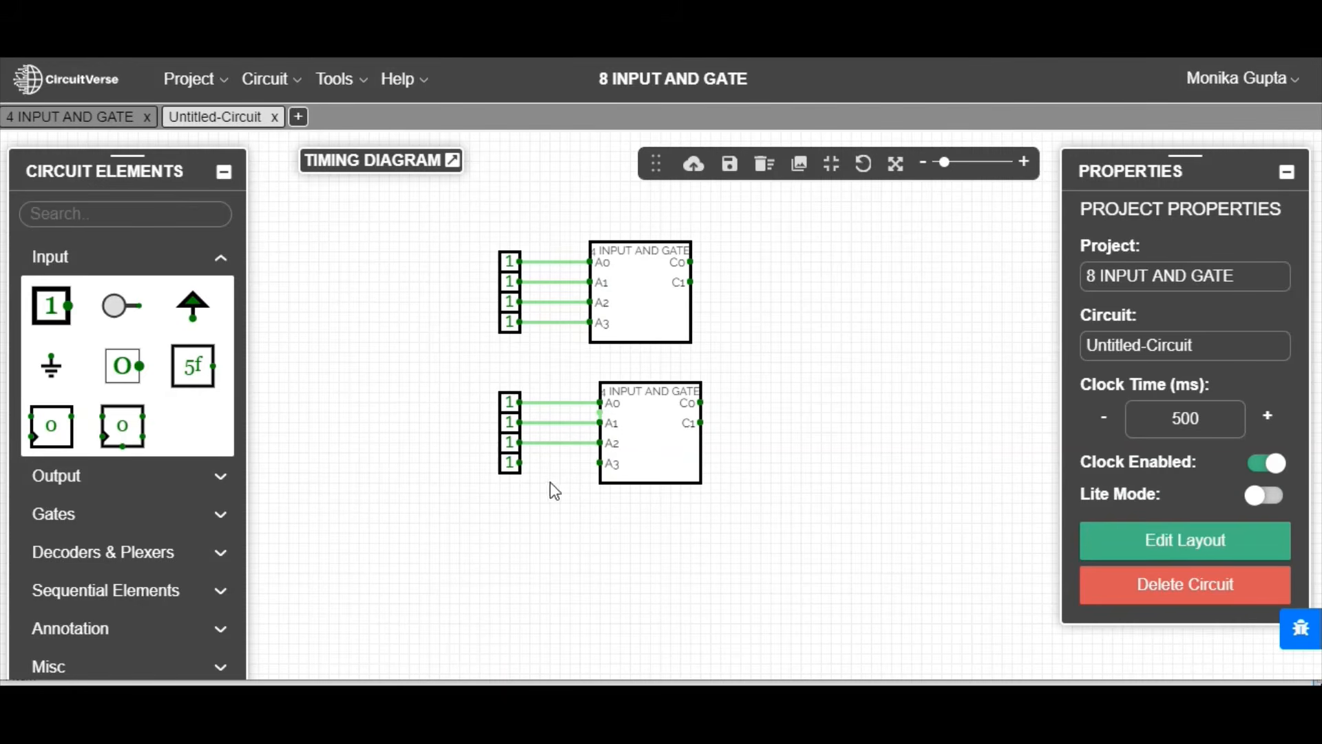
left_click_drag(522, 463, 599, 463)
Step: Place two outputs beside each subcircuit and wire them to its C0 and C1 pins
left_click(98, 484)
left_click(51, 344)
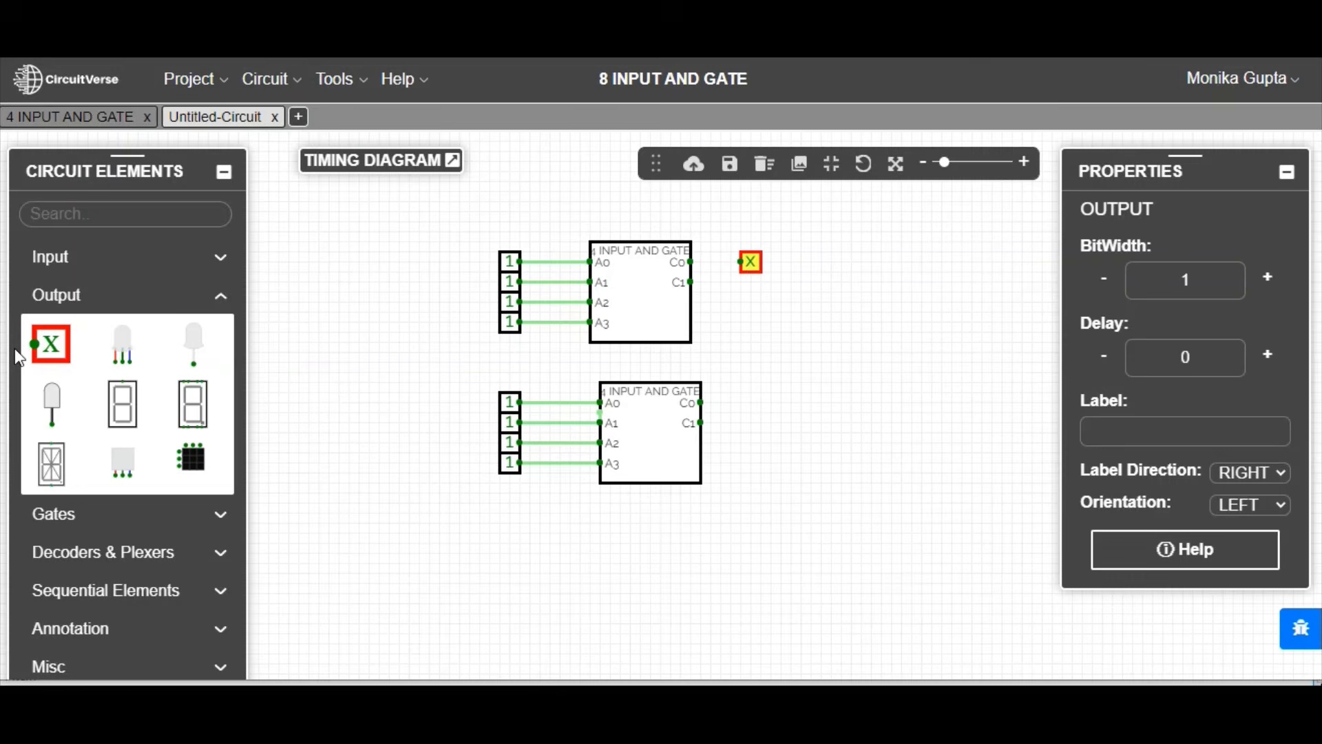
left_click(66, 356)
left_click(750, 283)
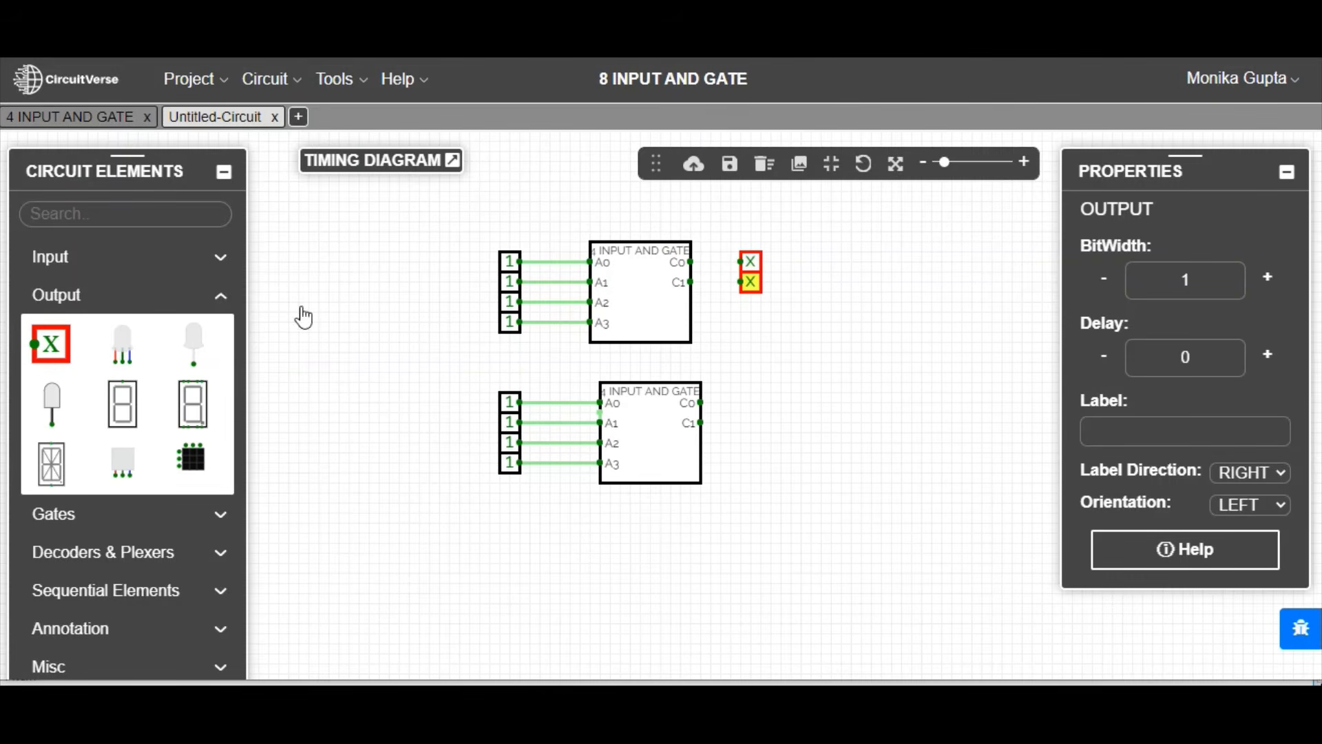
left_click(51, 343)
left_click(770, 406)
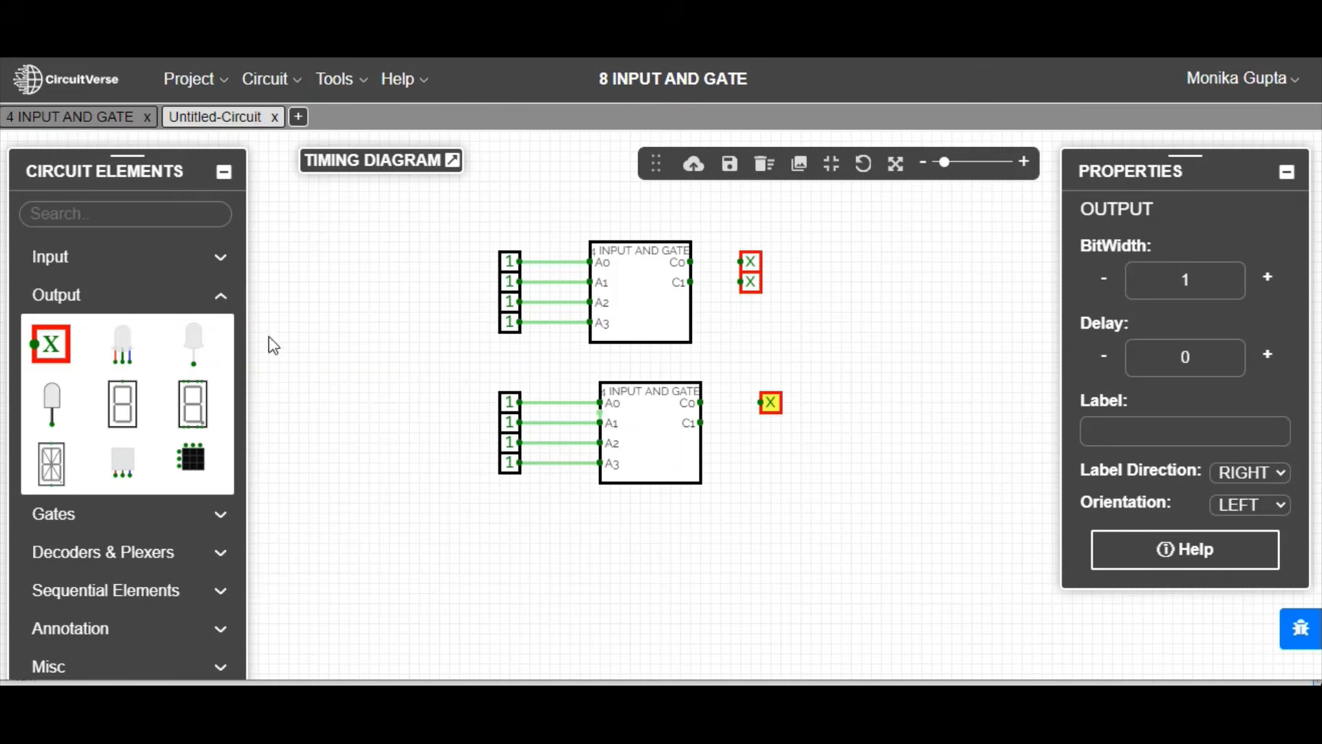
left_click(63, 340)
left_click(771, 426)
left_click_drag(689, 263, 749, 281)
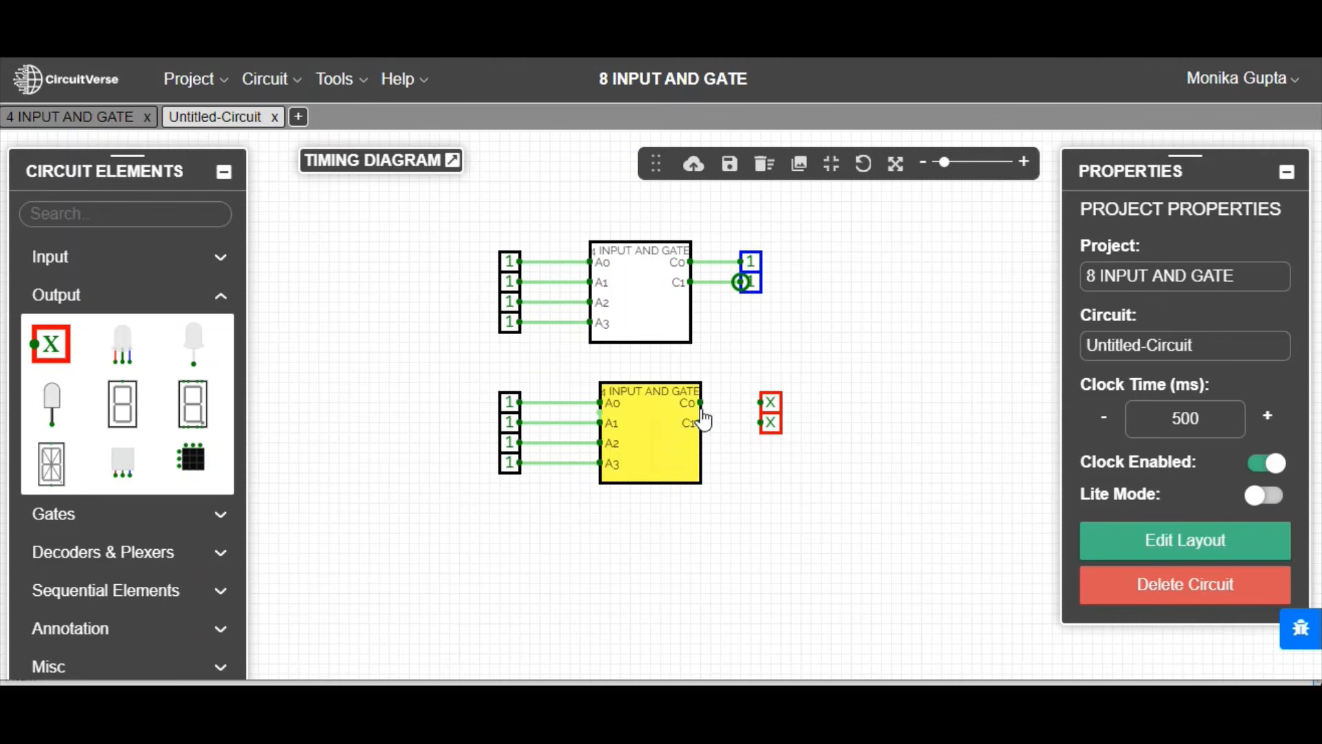
left_click_drag(700, 402, 762, 422)
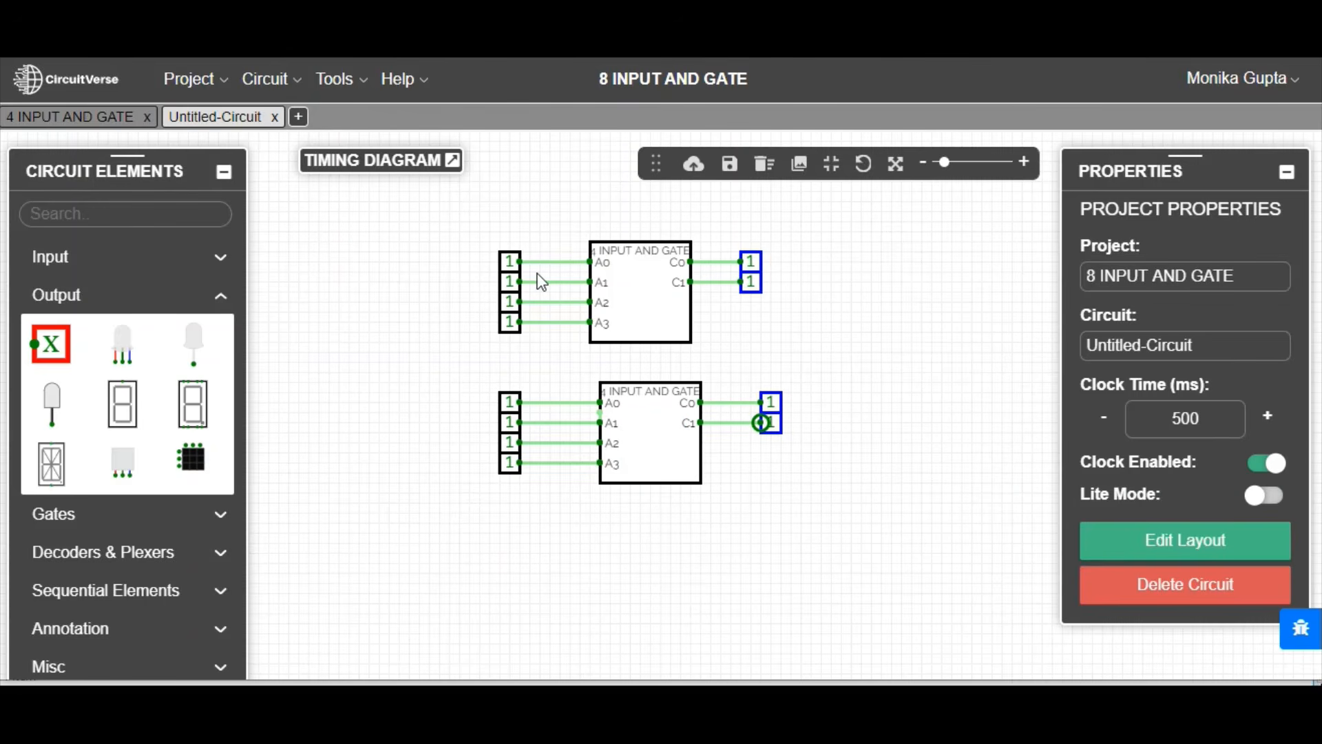
Step: Label the upper subcircuit's four inputs A0, A1, A2 and A3 in order
left_click(509, 261)
left_click(1198, 426)
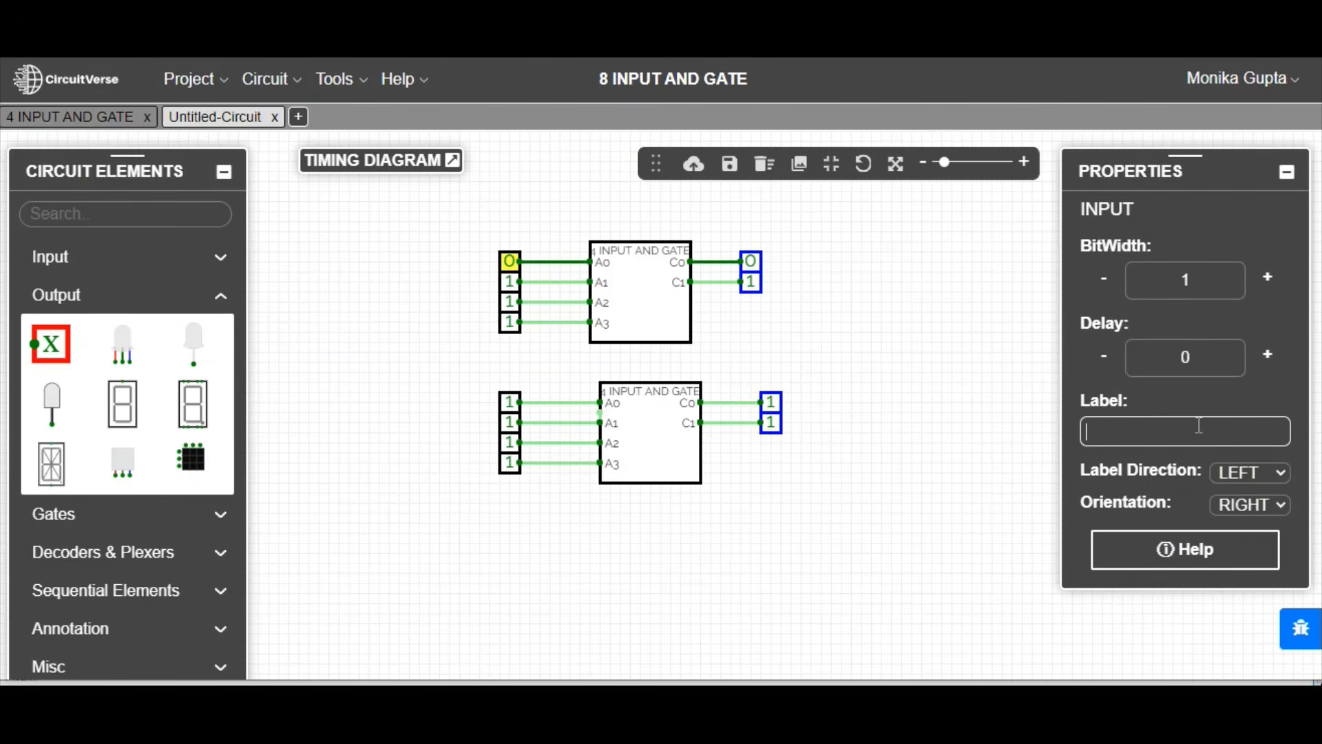
type("A0")
left_click(509, 281)
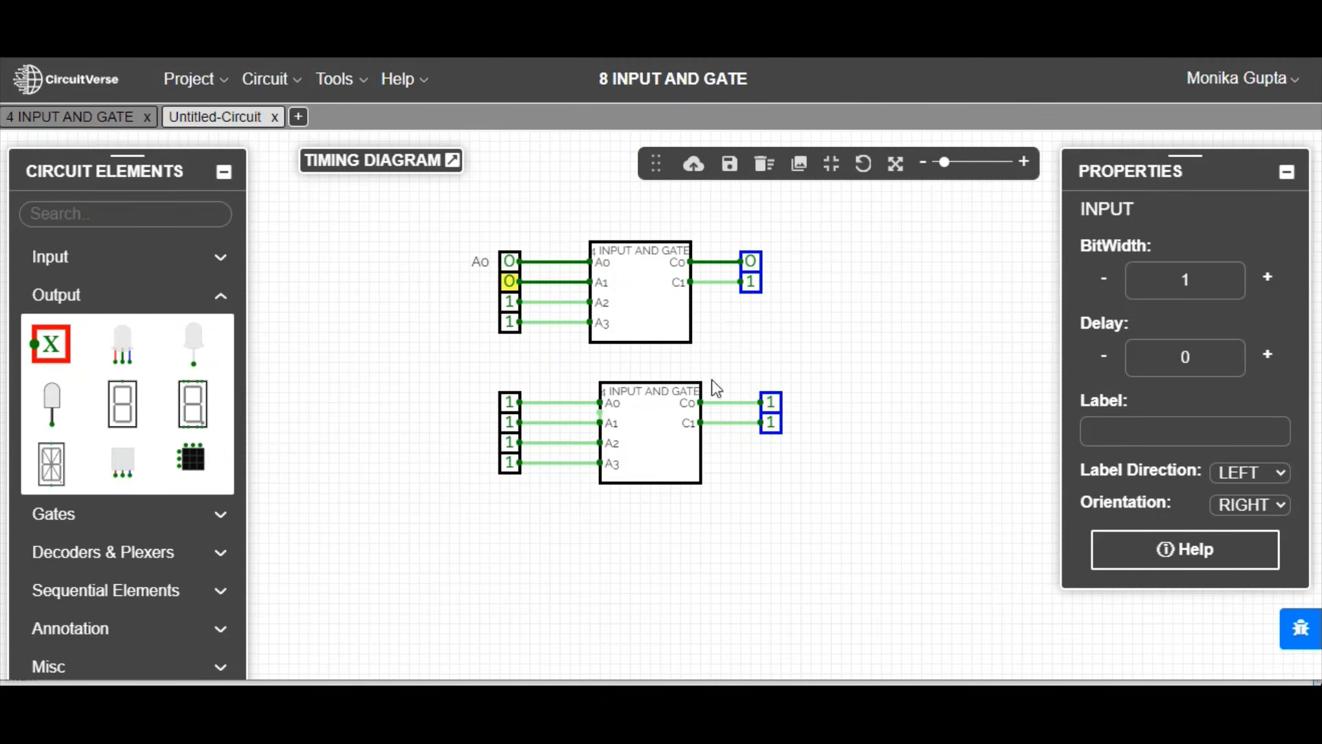
left_click(1134, 433)
type("A1")
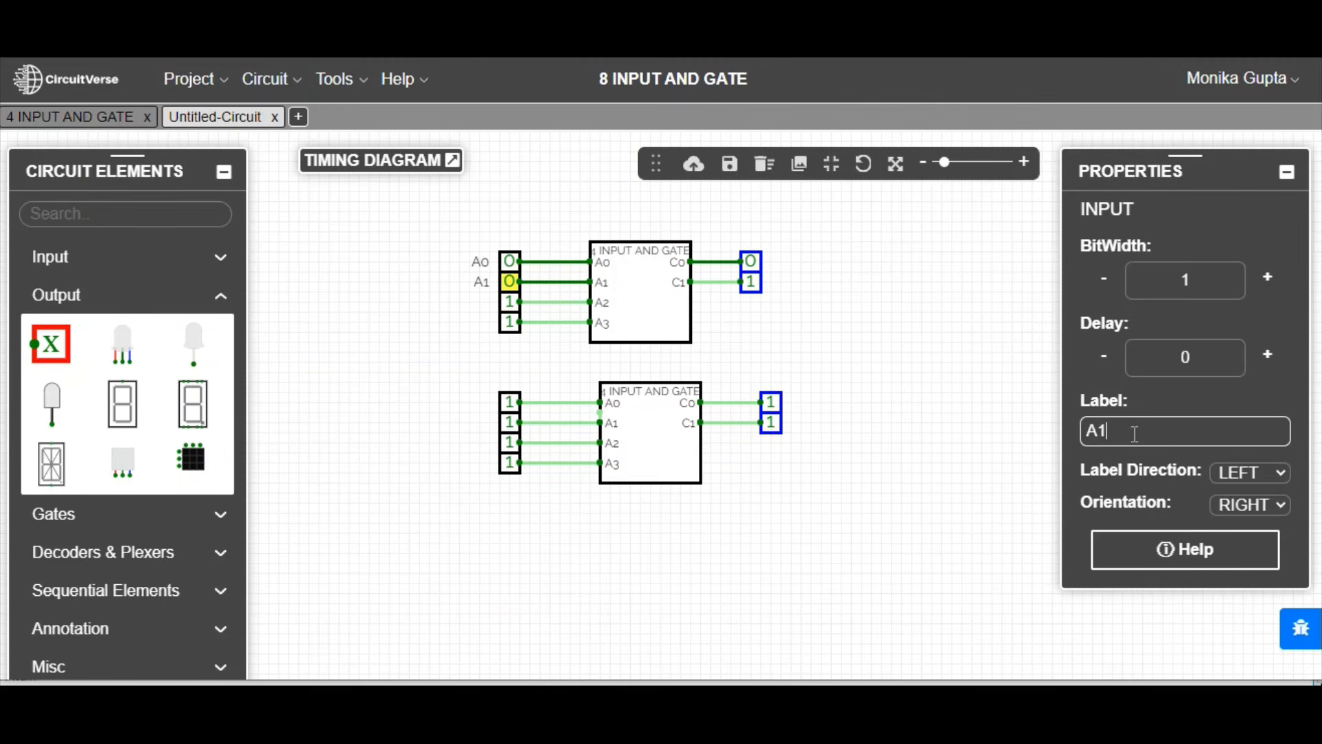
left_click(510, 301)
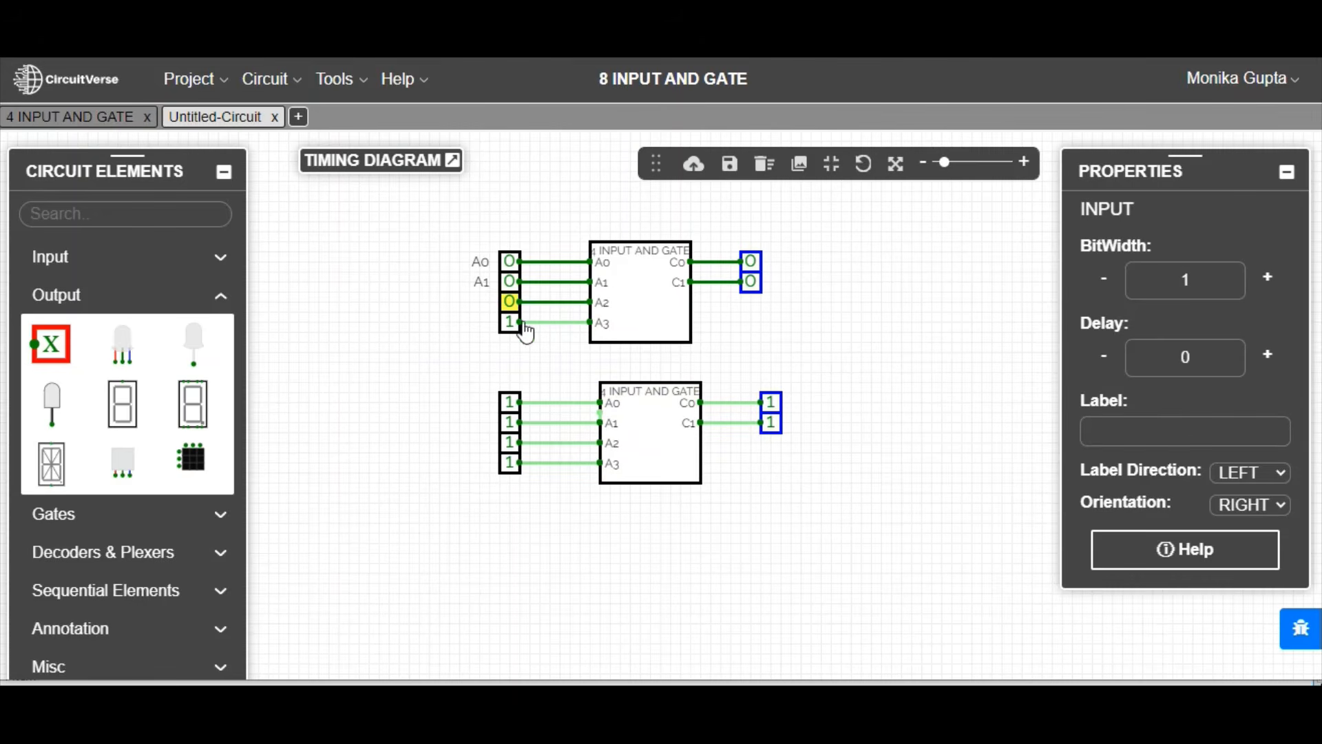
left_click(1182, 427)
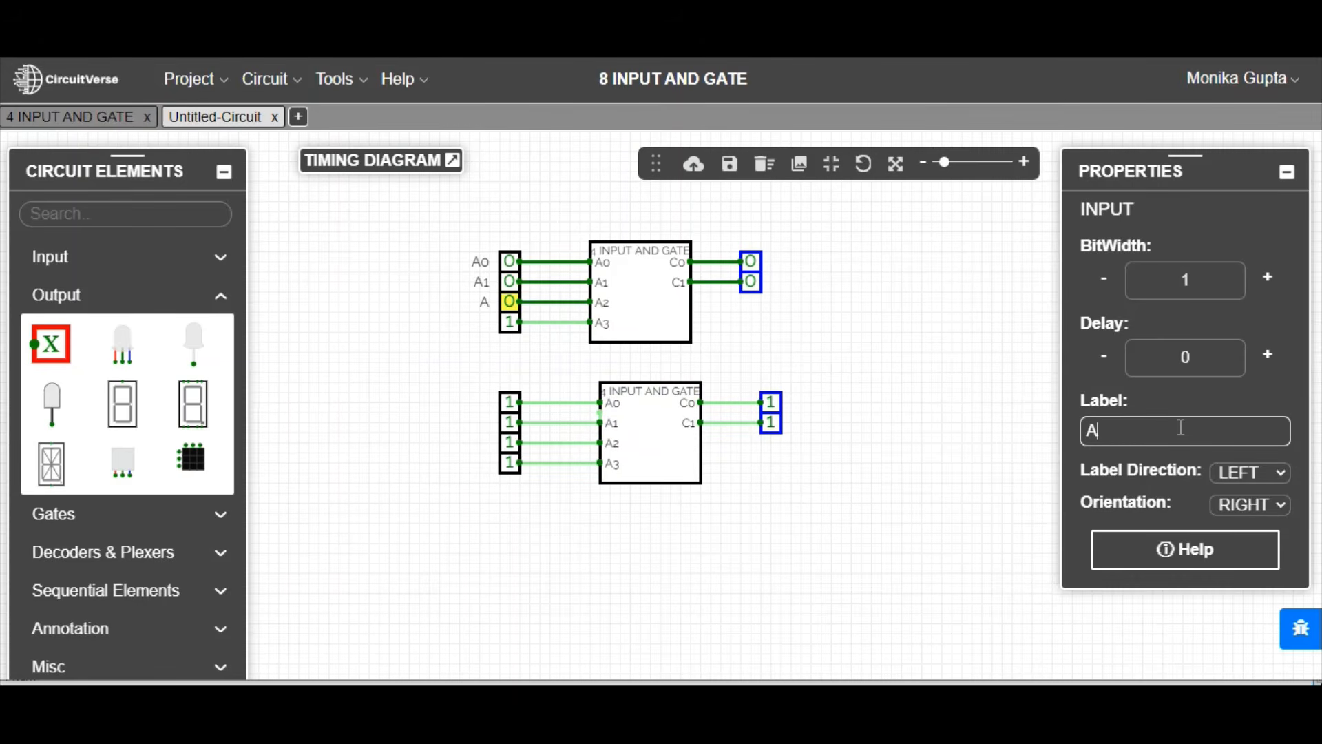
type("A2")
left_click(509, 321)
left_click(1118, 422)
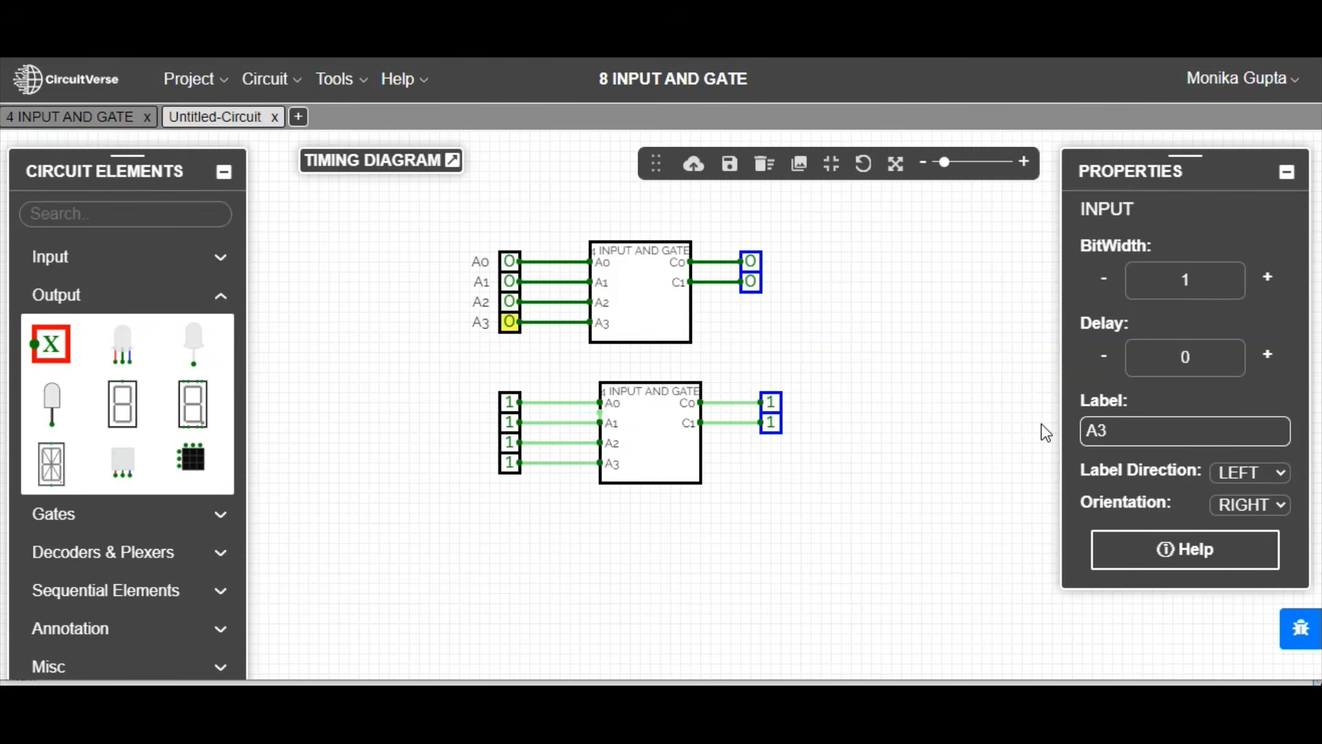
Step: Label the lower subcircuit's first three inputs A4, A5 and A6, and switch its fourth input to 0
left_click(502, 403)
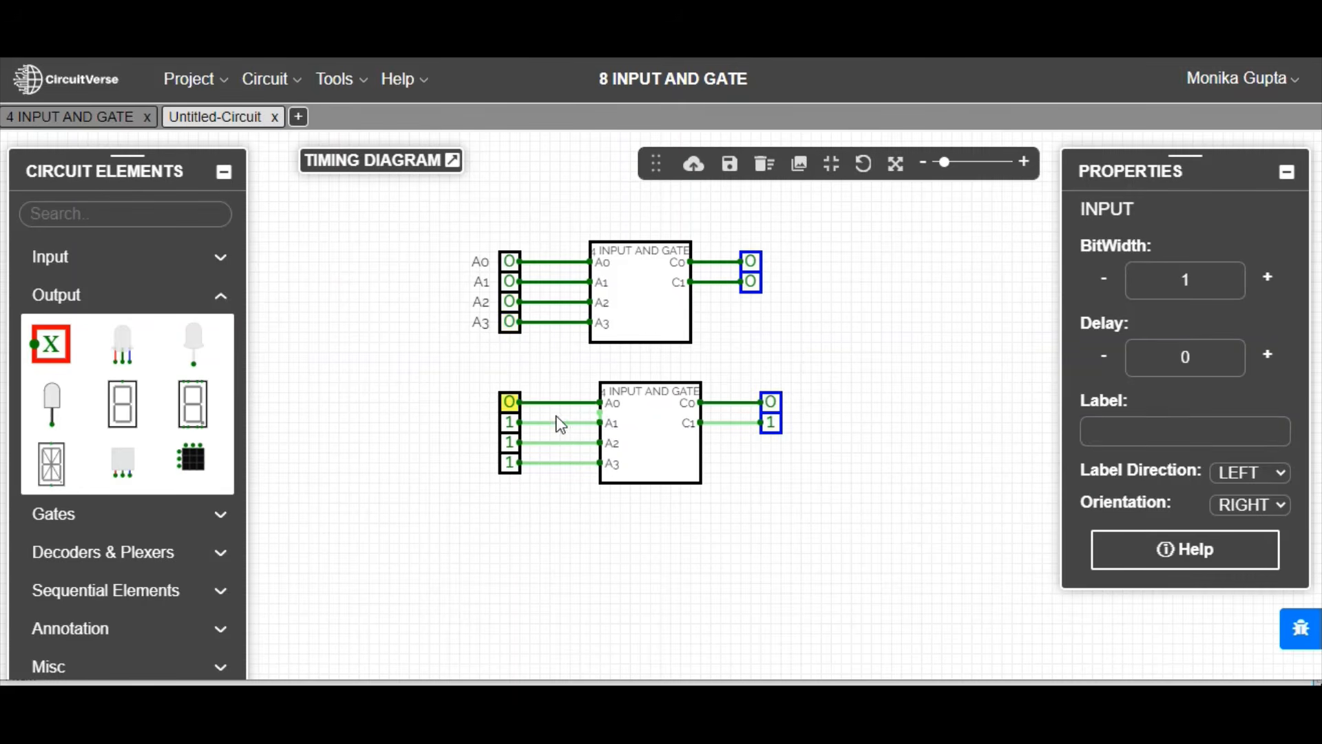
left_click(1113, 433)
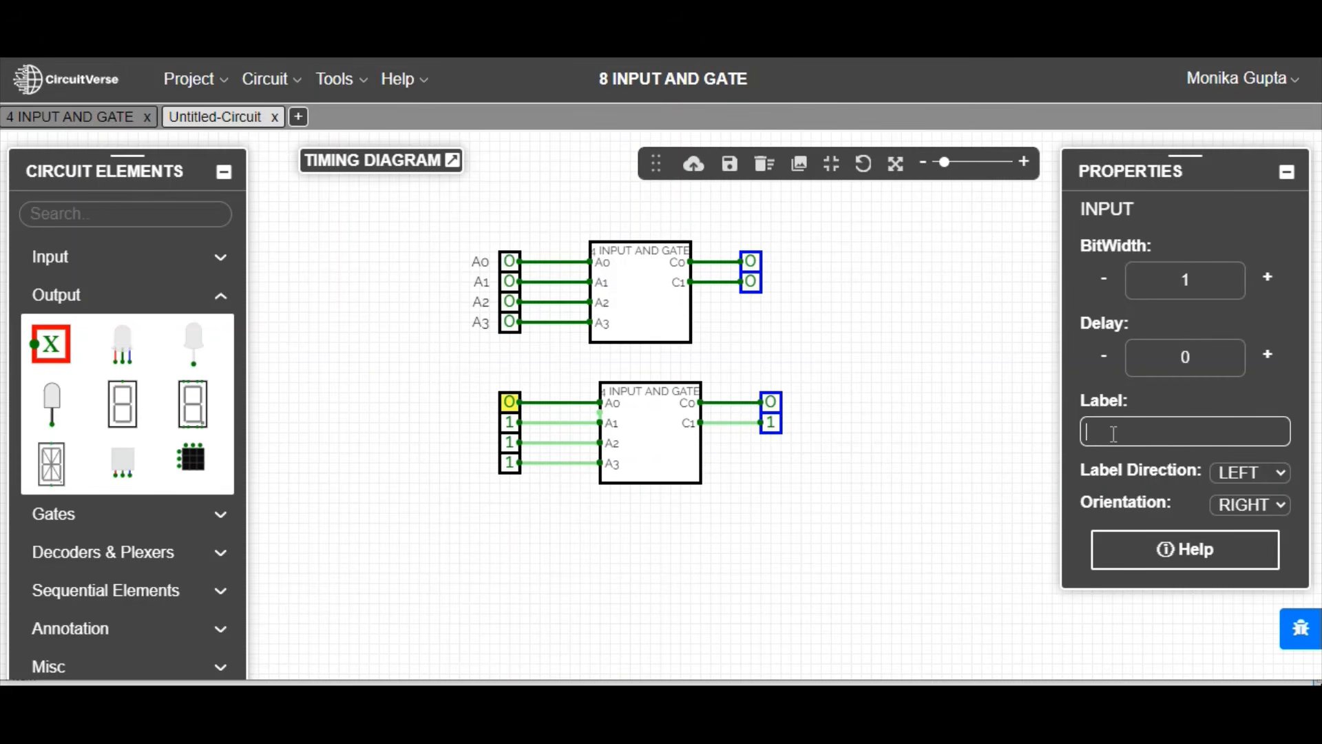
type("A4")
left_click(509, 422)
left_click(1178, 429)
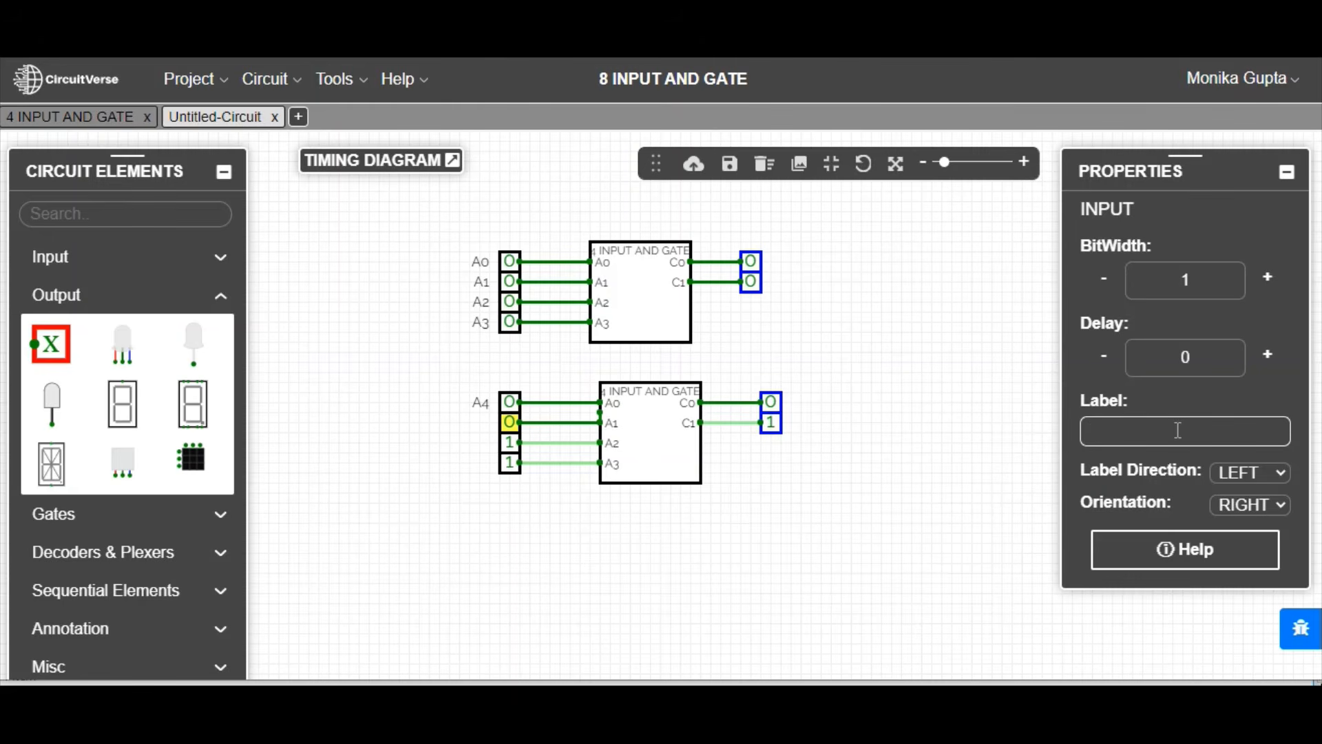
type("A5")
left_click(510, 442)
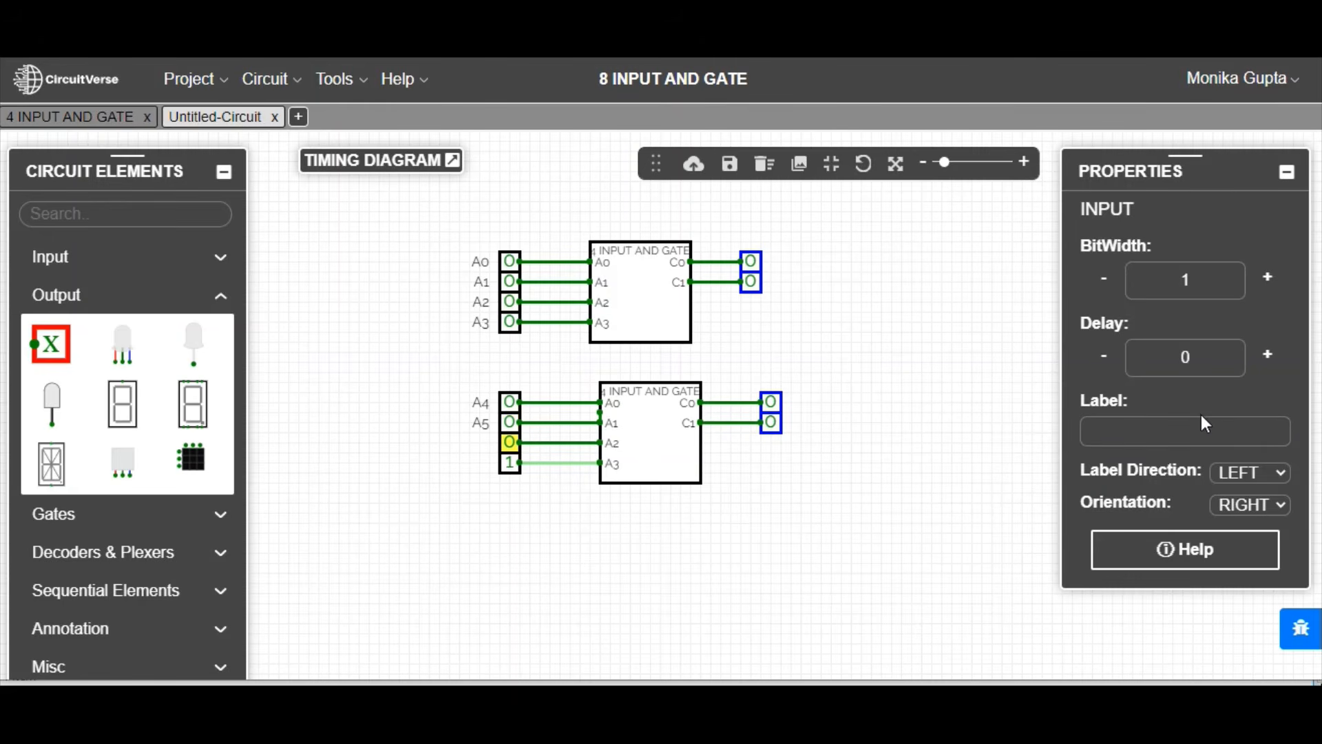
left_click(1194, 423)
type("A")
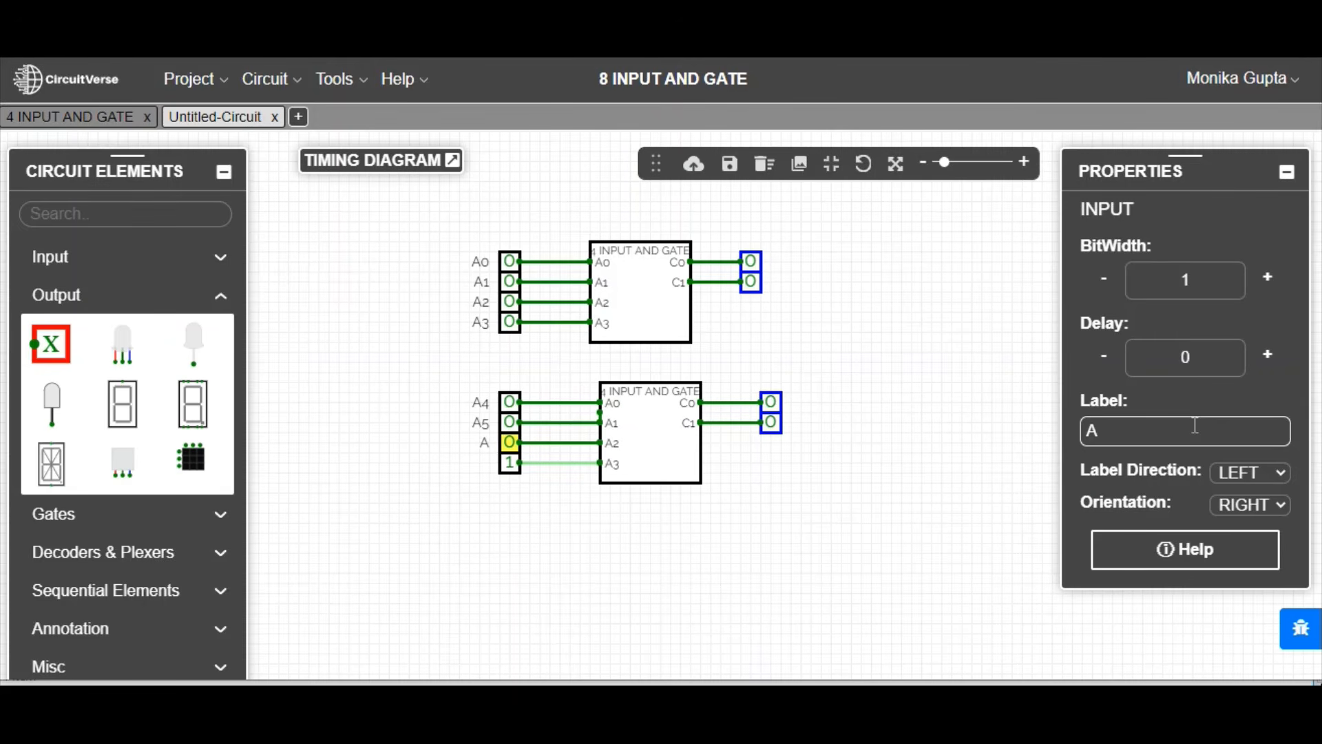
type("6")
left_click(511, 463)
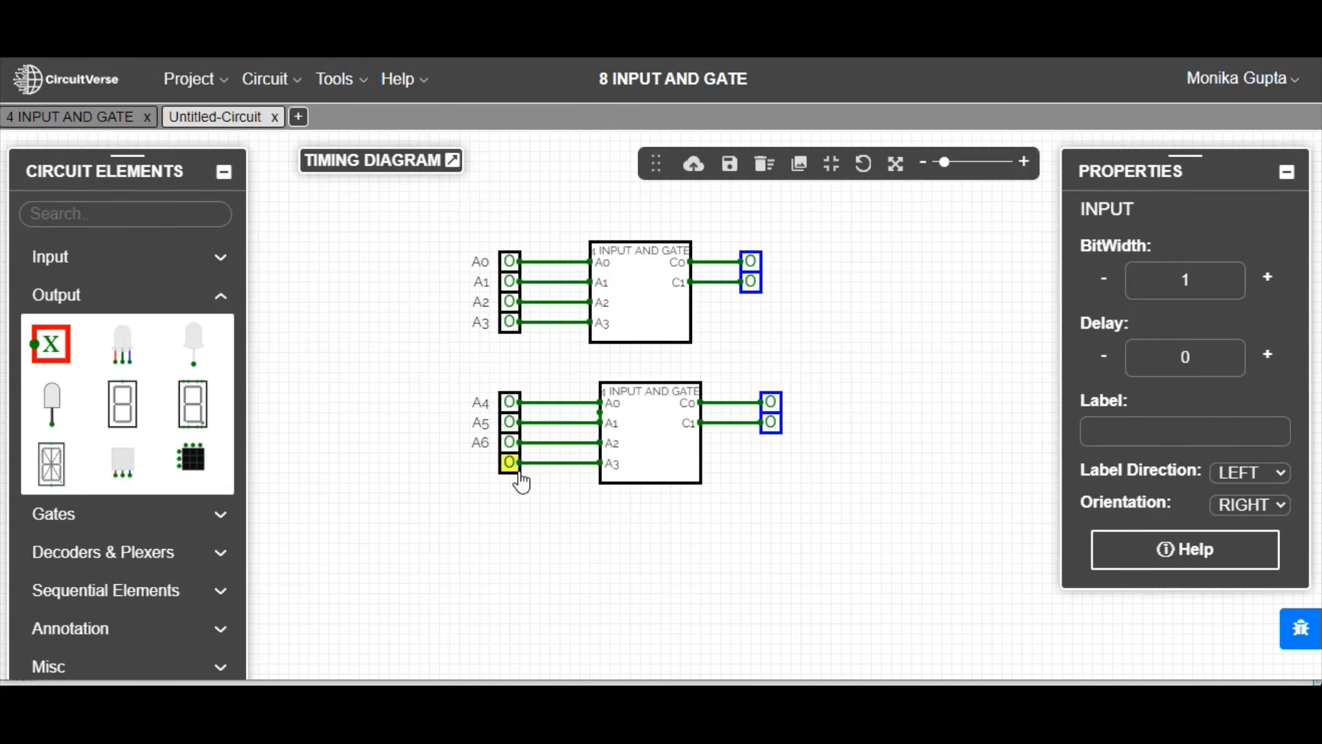
Step: Label the output wired to the upper subcircuit's C0 pin as C0
left_click(750, 261)
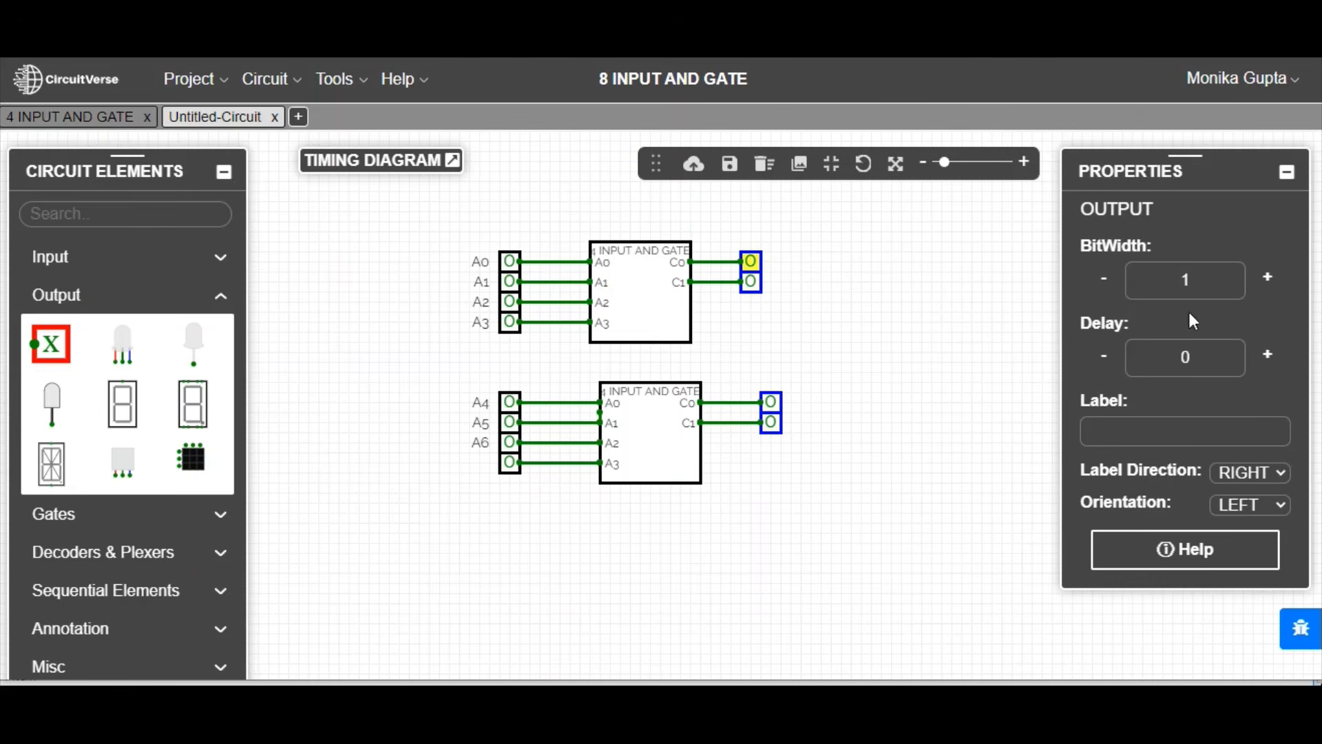
left_click(1156, 426)
type("C0")
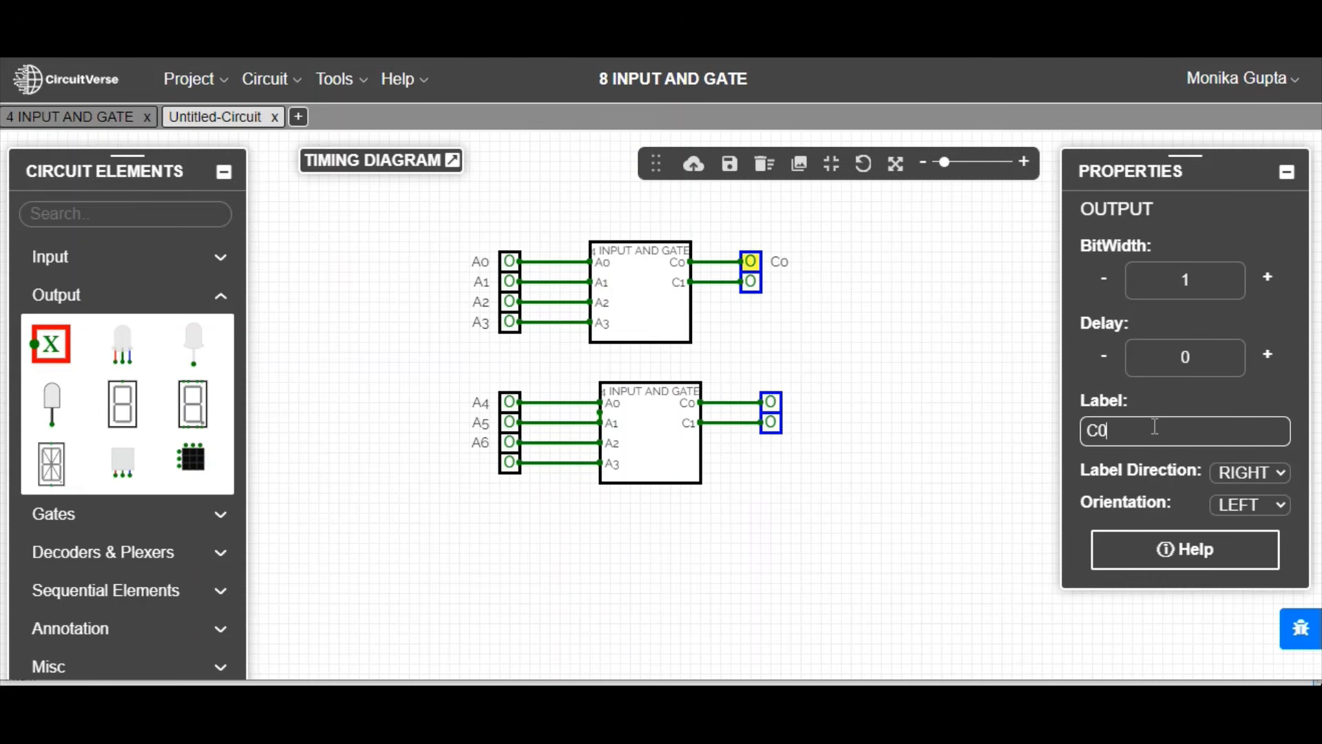
Step: Label the output on the upper subcircuit's C1 pin as C1, and the lower subcircuit's two outputs as C2 and C3
left_click(750, 280)
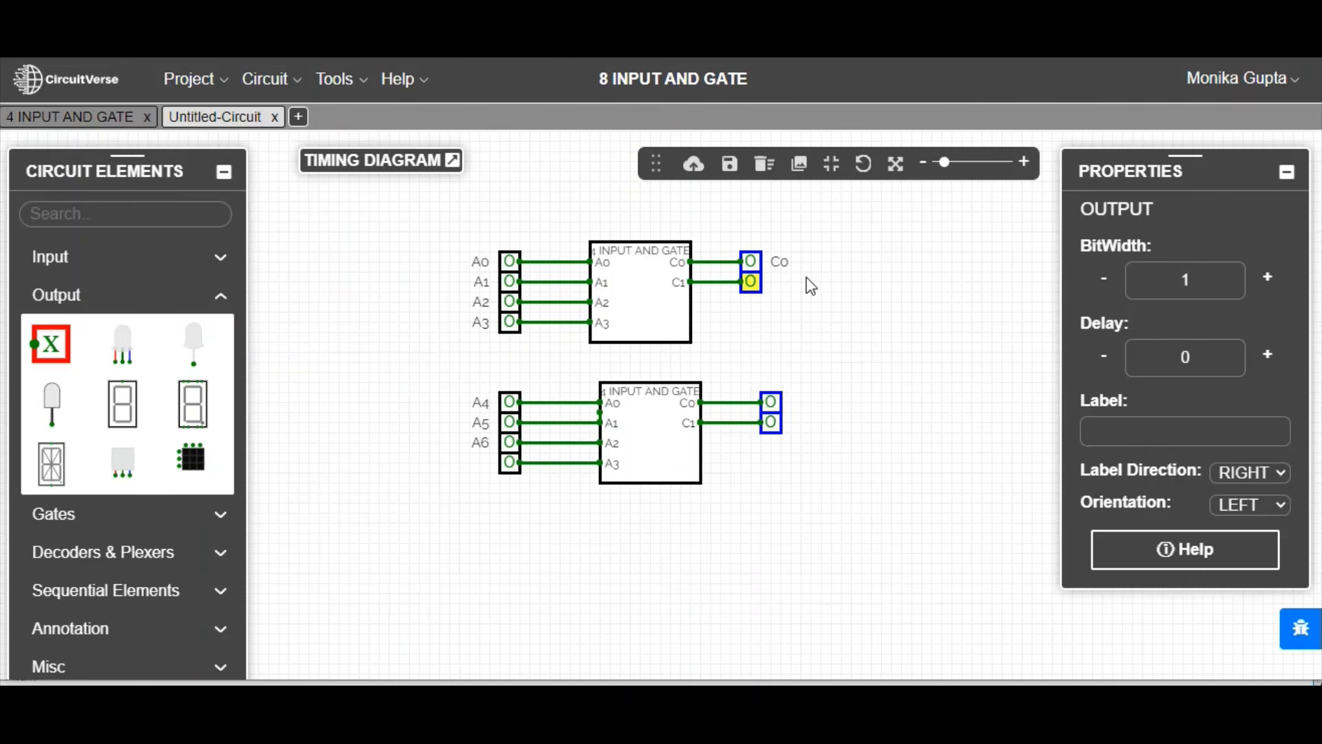
left_click(1102, 428)
type("C1")
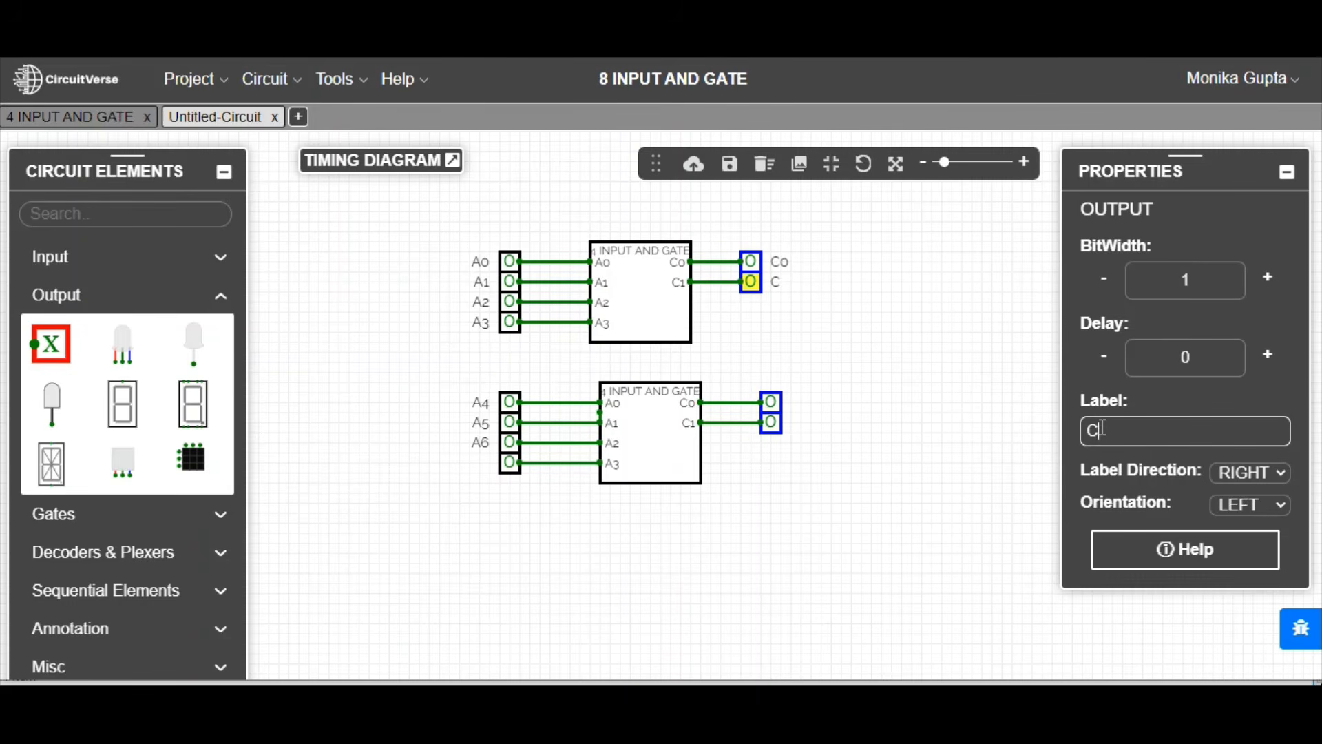
left_click(771, 403)
left_click(1136, 427)
type("C2")
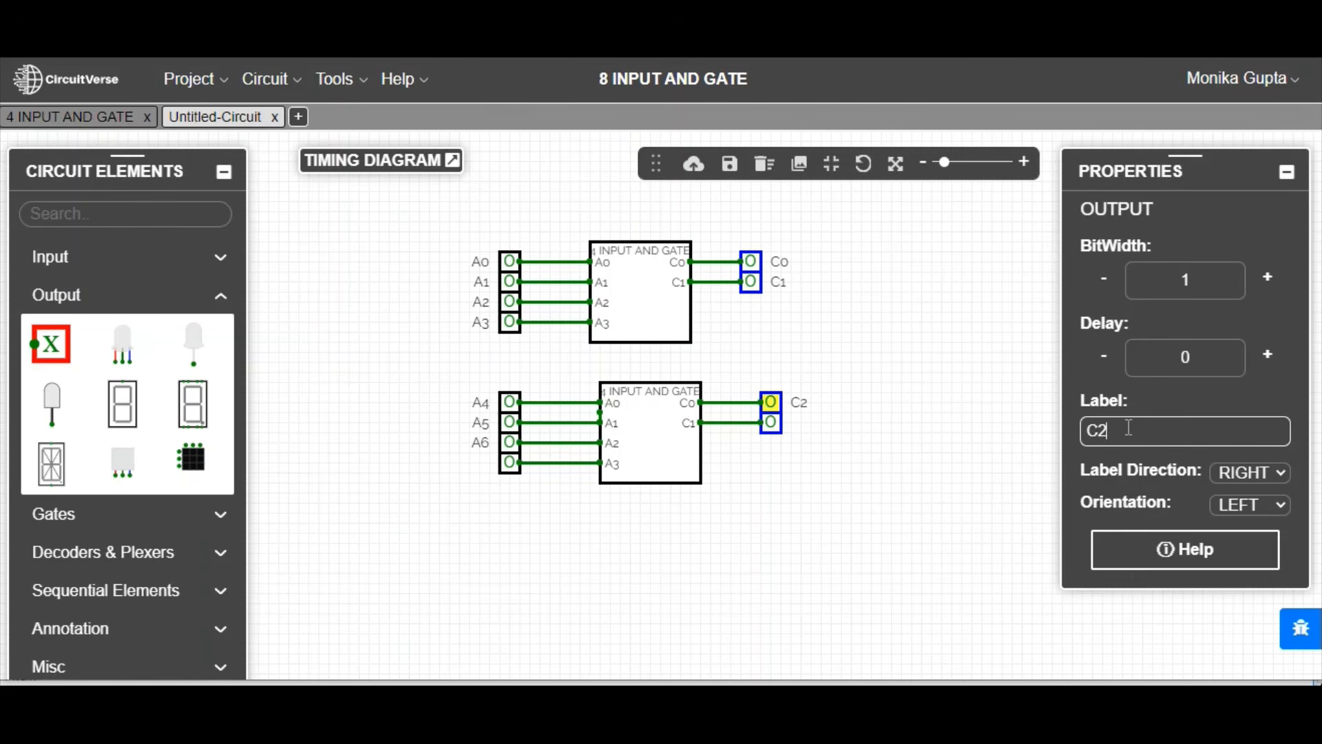
left_click(782, 430)
left_click(1138, 433)
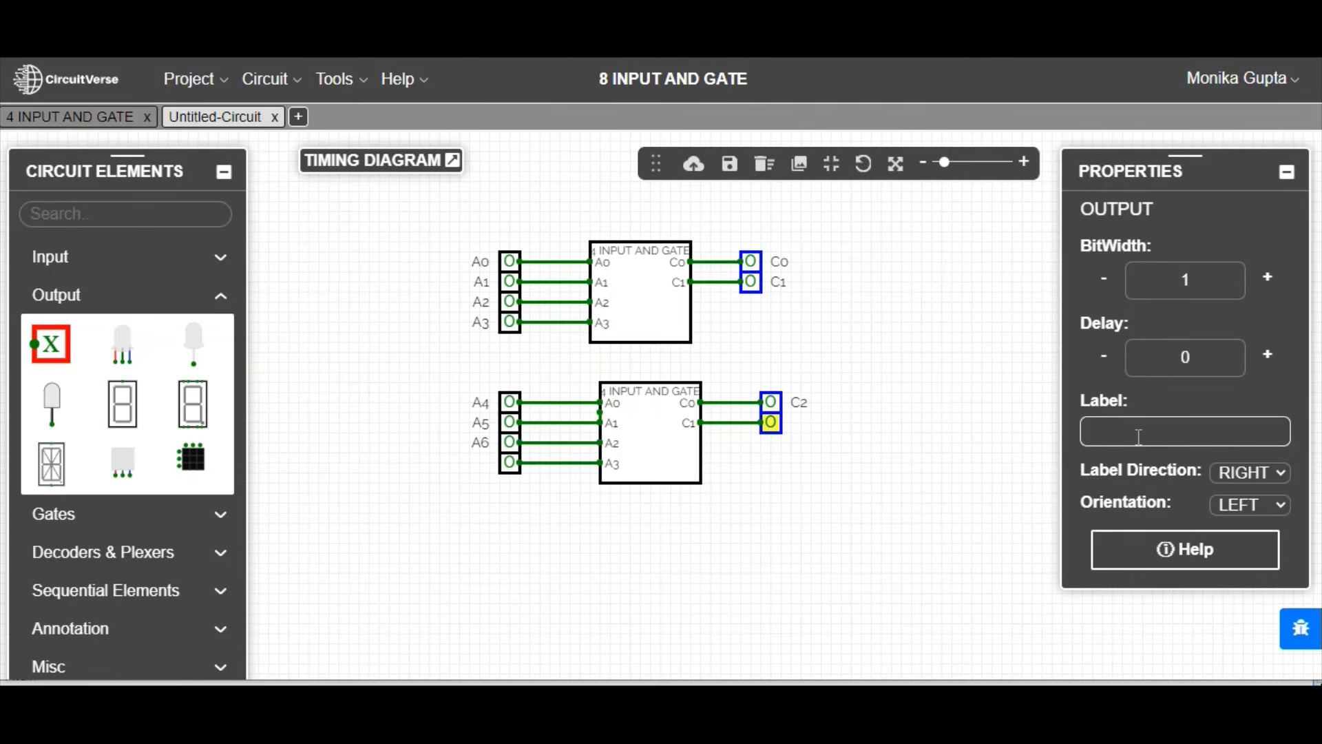
type("C3")
Step: Rename the current circuit as 8 INPUT AND in the project properties
left_click(358, 306)
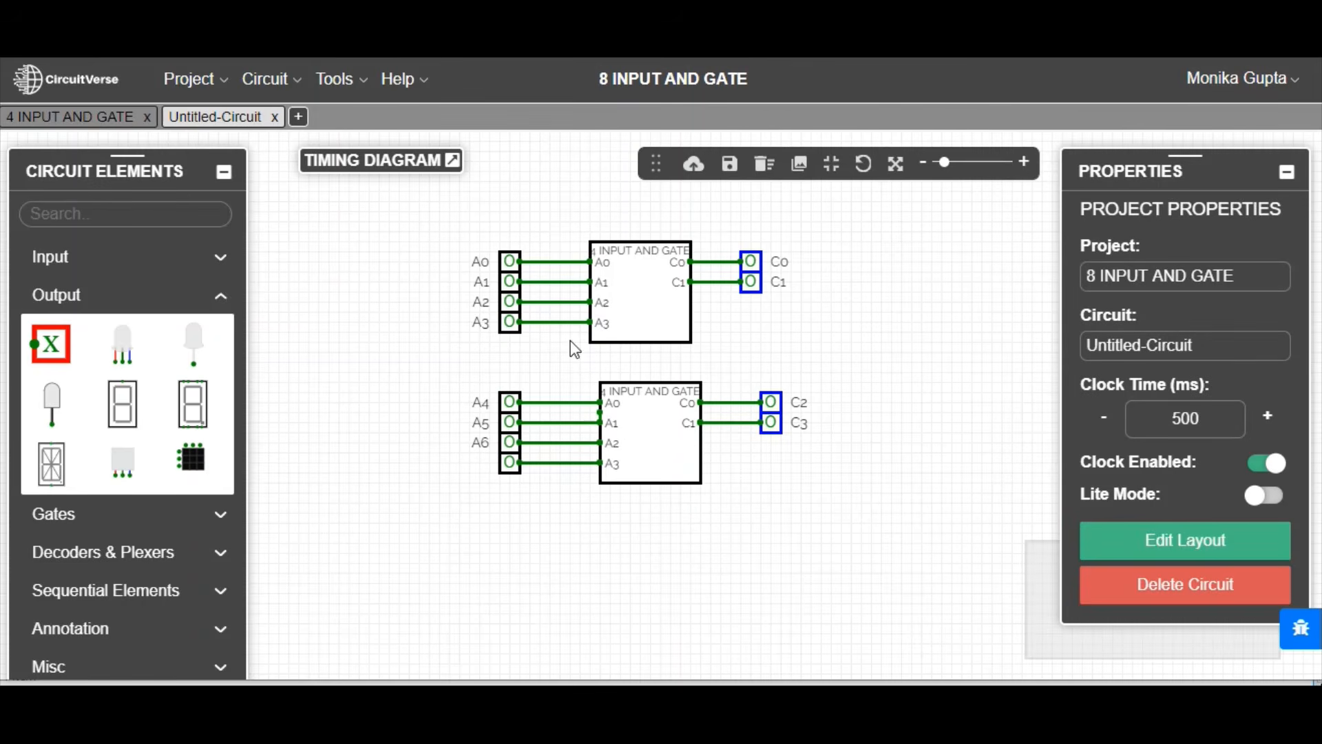
left_click(1224, 340)
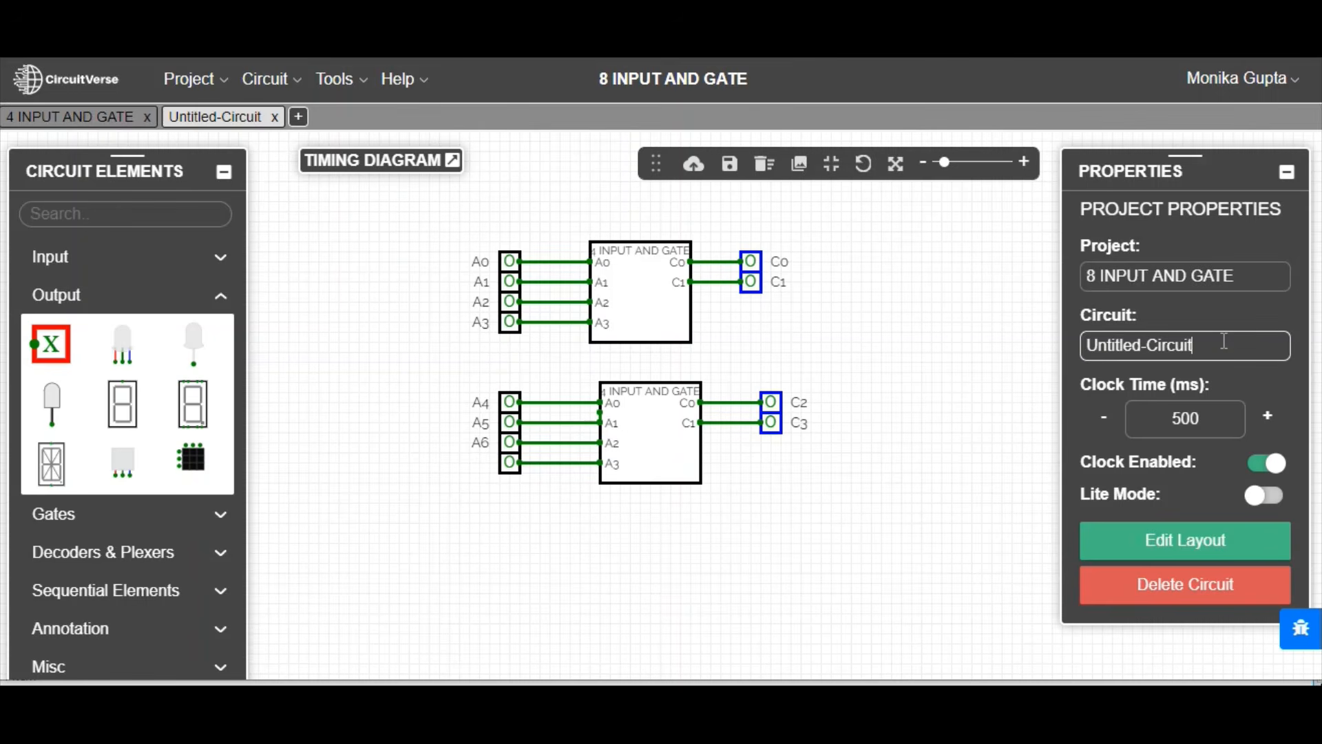
key("ctrl+a")
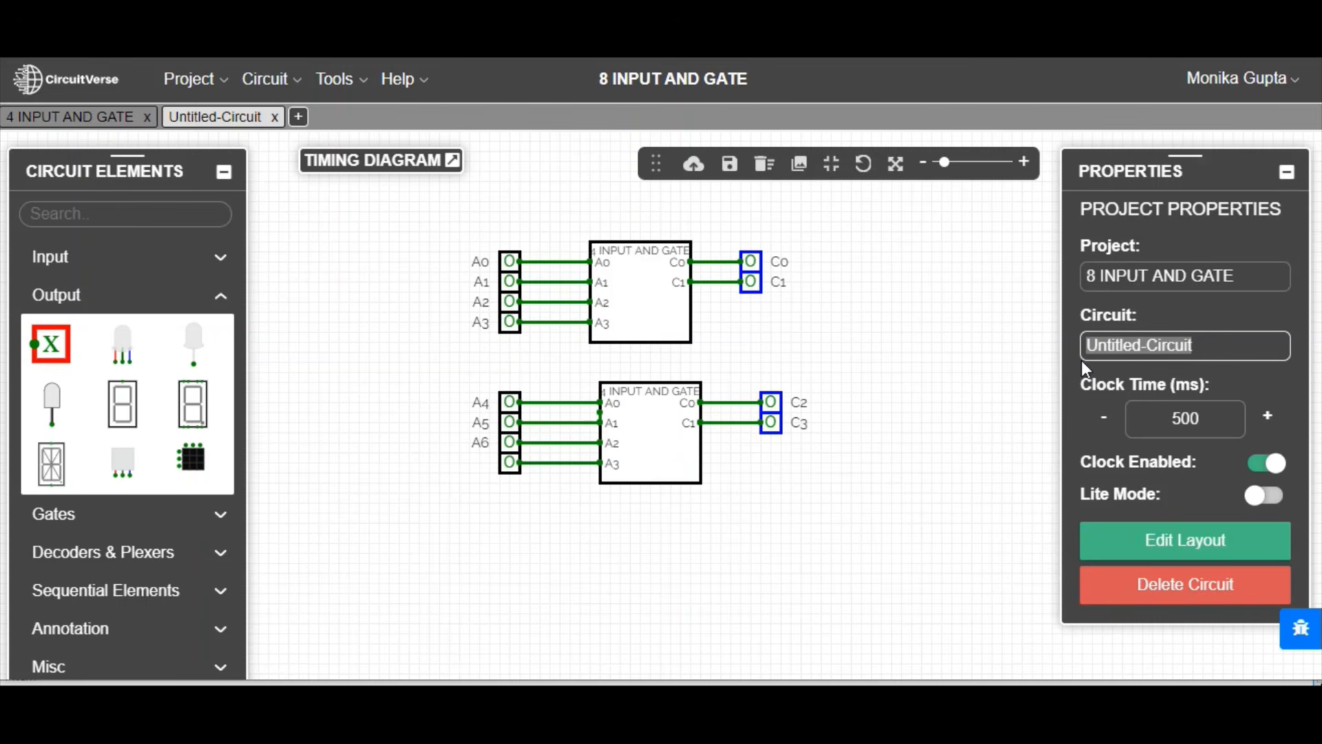
type("8")
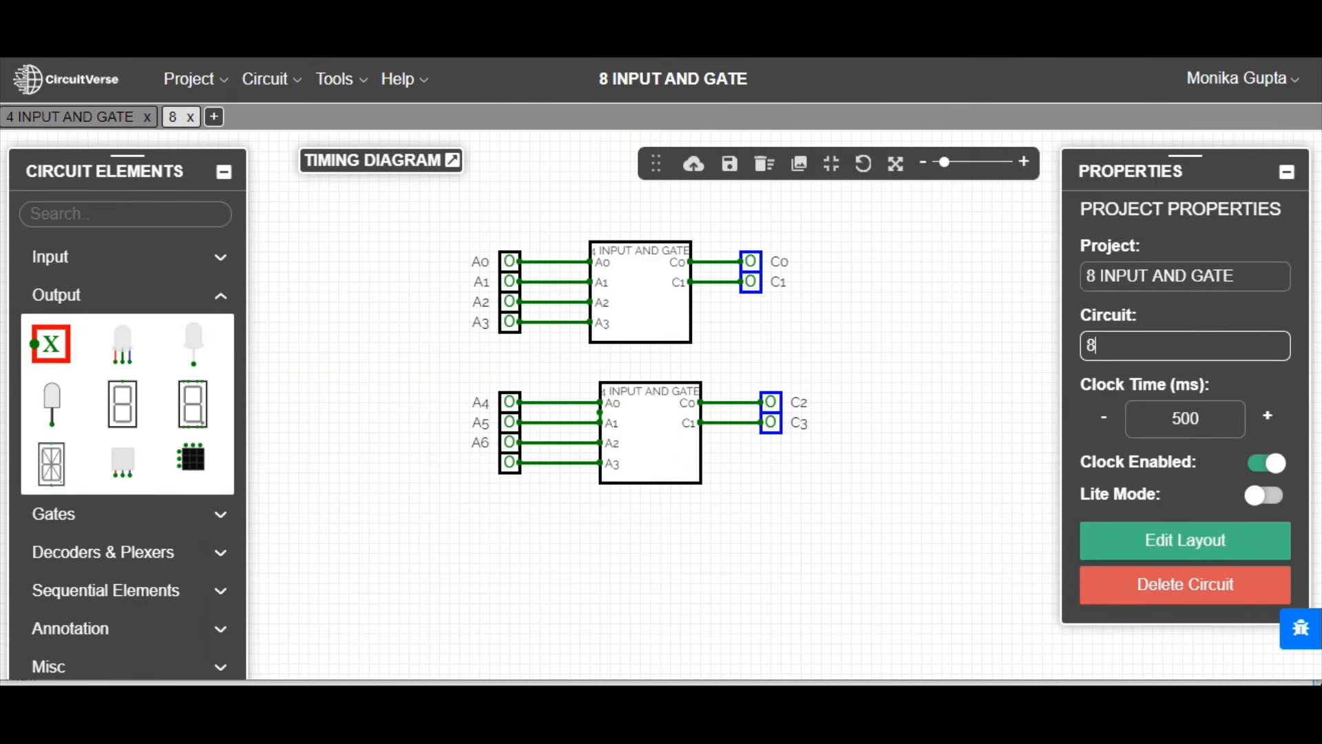
type(" INPU")
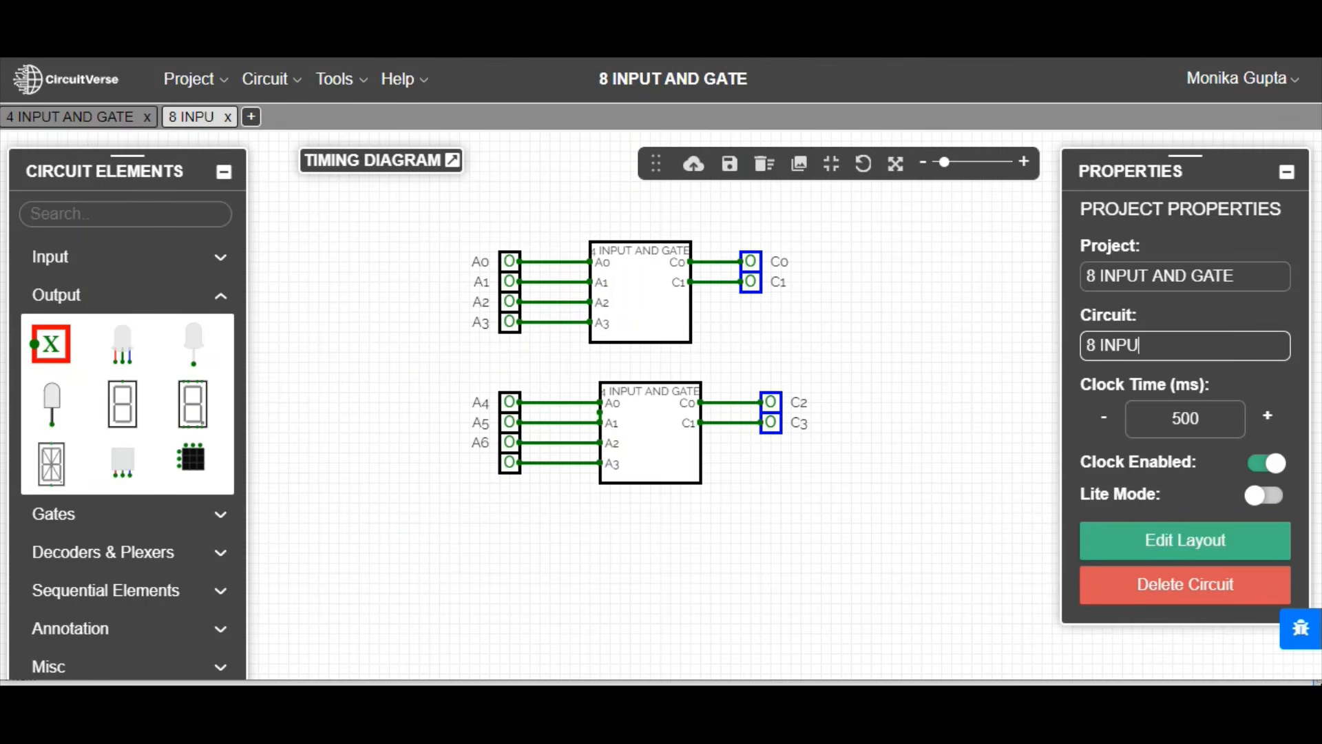
type("T AND")
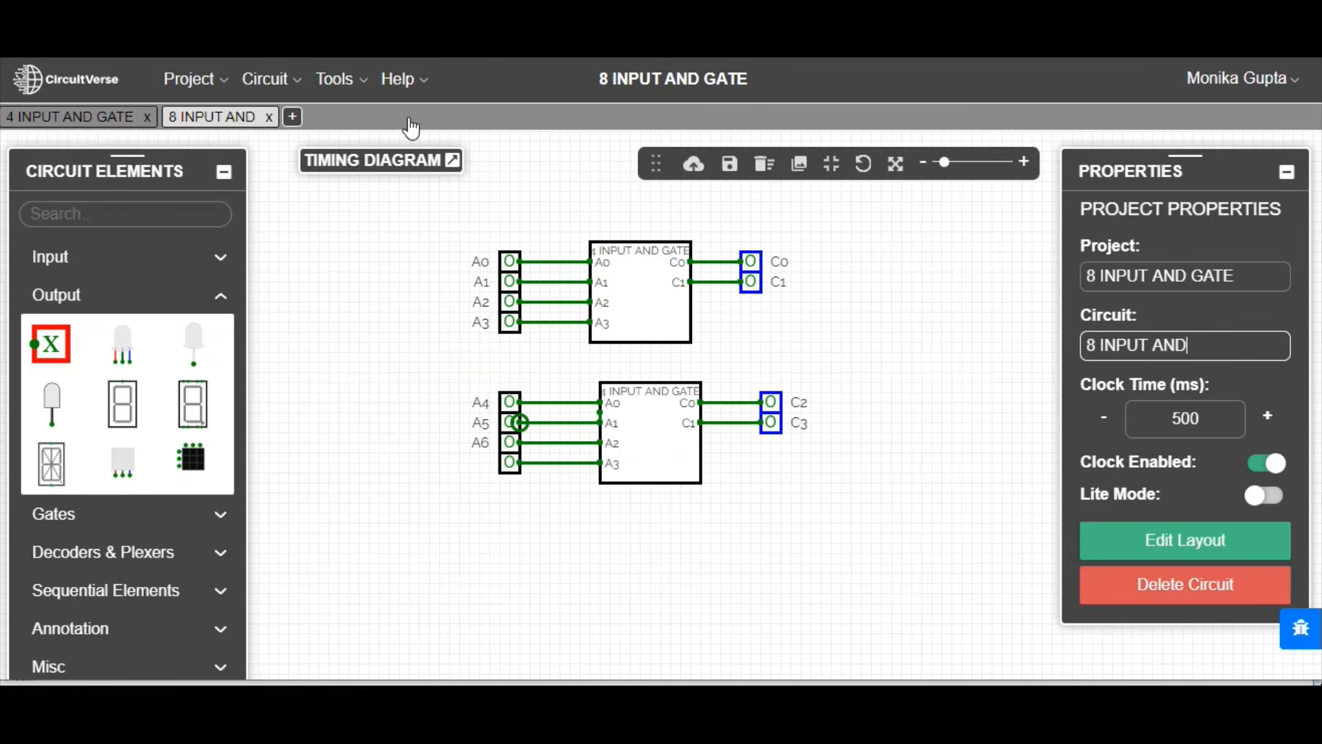
Step: Create a new circuit in the project, keeping the default name Untitled-Circuit
left_click(296, 118)
left_click(295, 117)
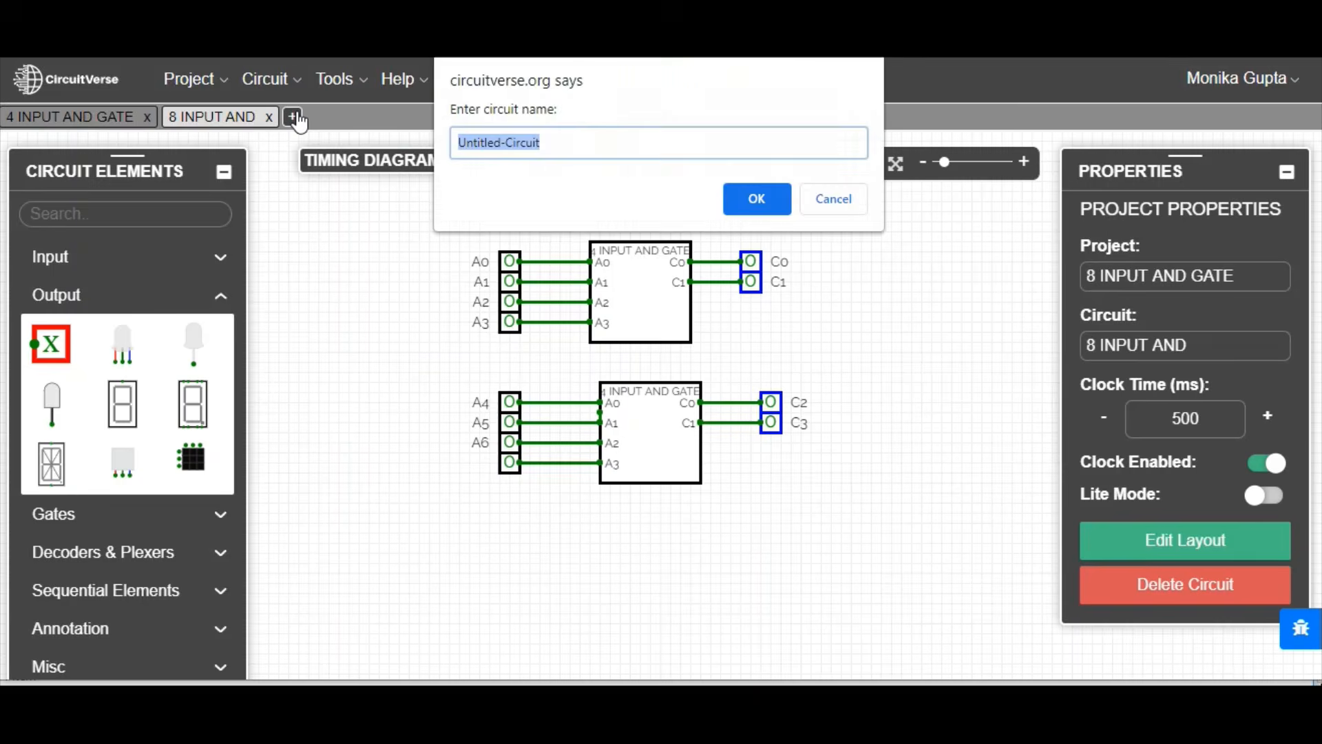
left_click(760, 215)
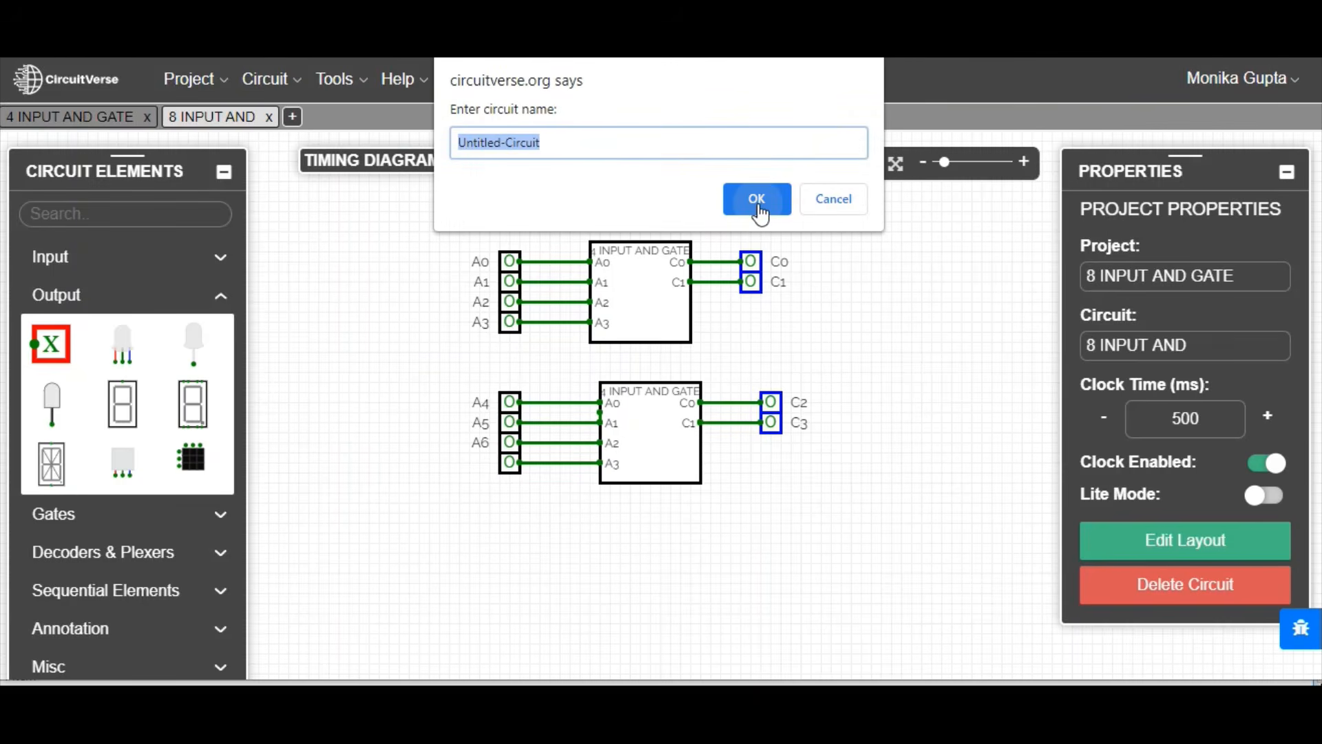
left_click(758, 198)
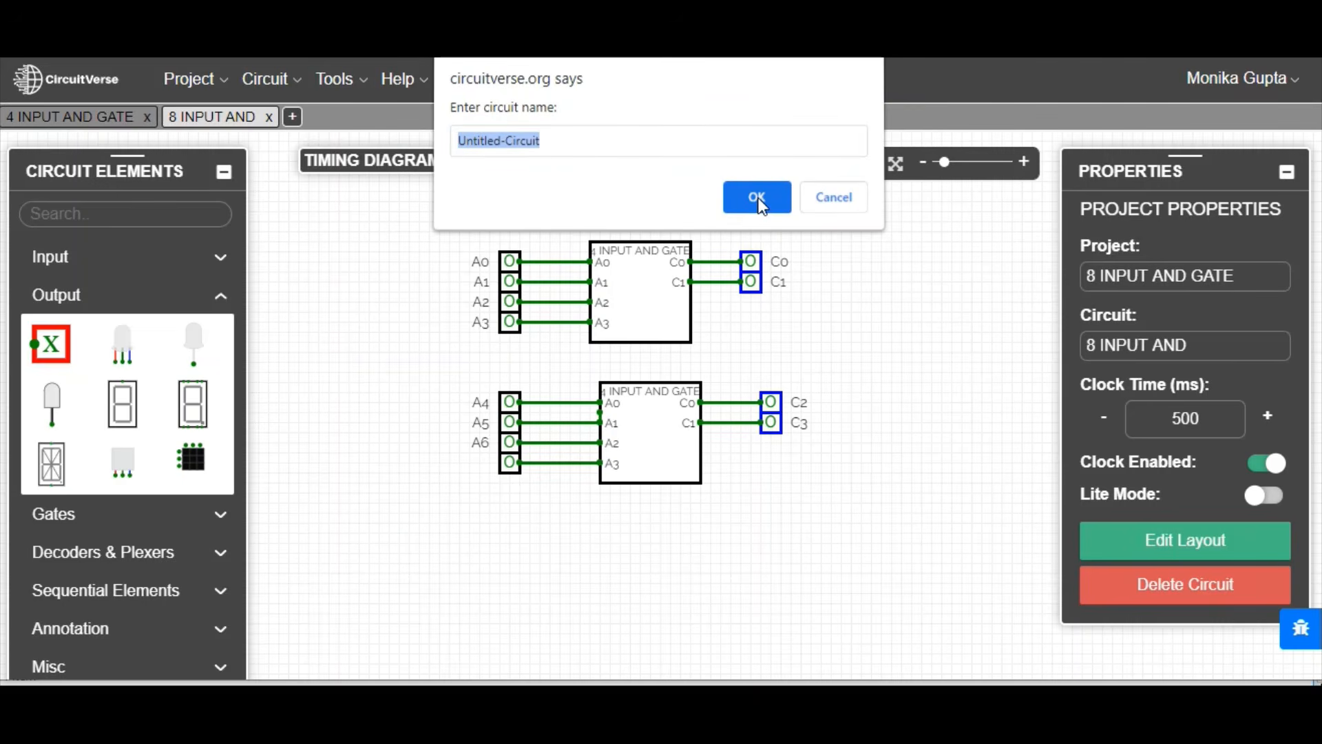
left_click(758, 198)
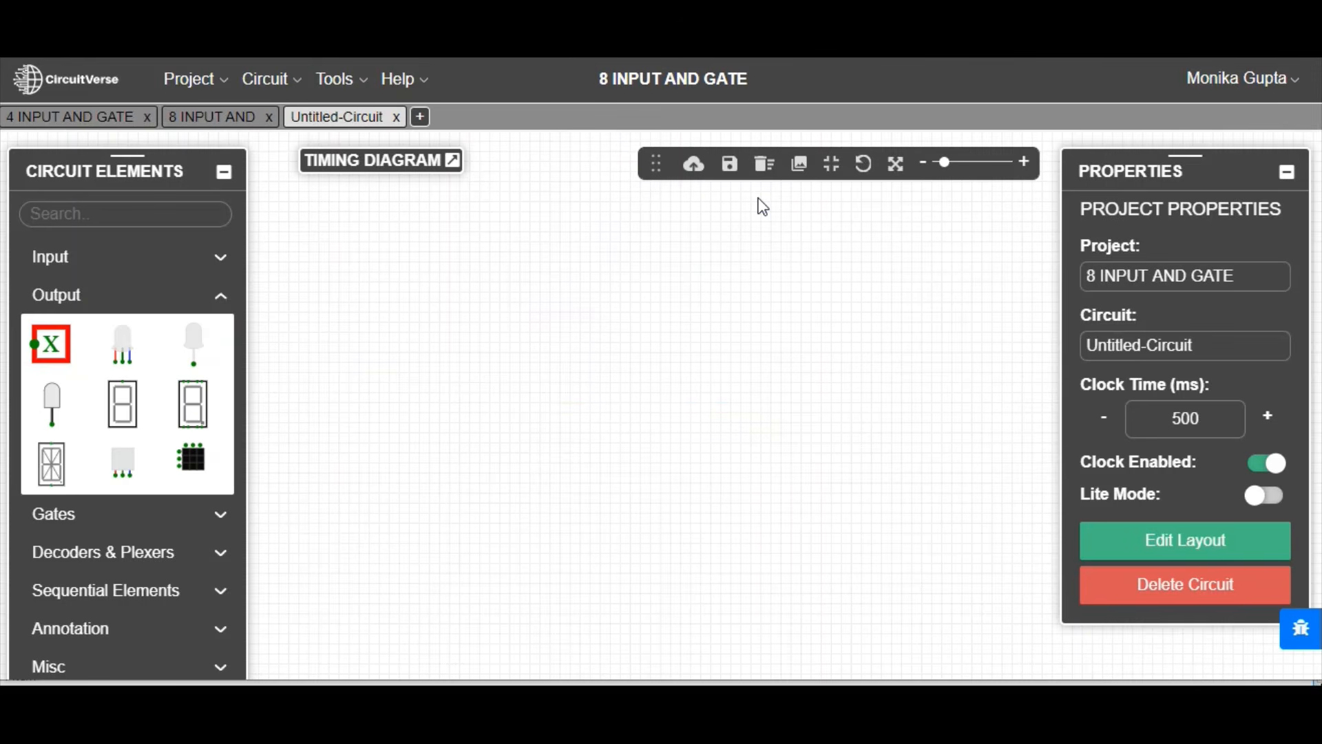
Step: Insert the 8 INPUT AND circuit as a subcircuit into the empty new circuit
left_click(292, 83)
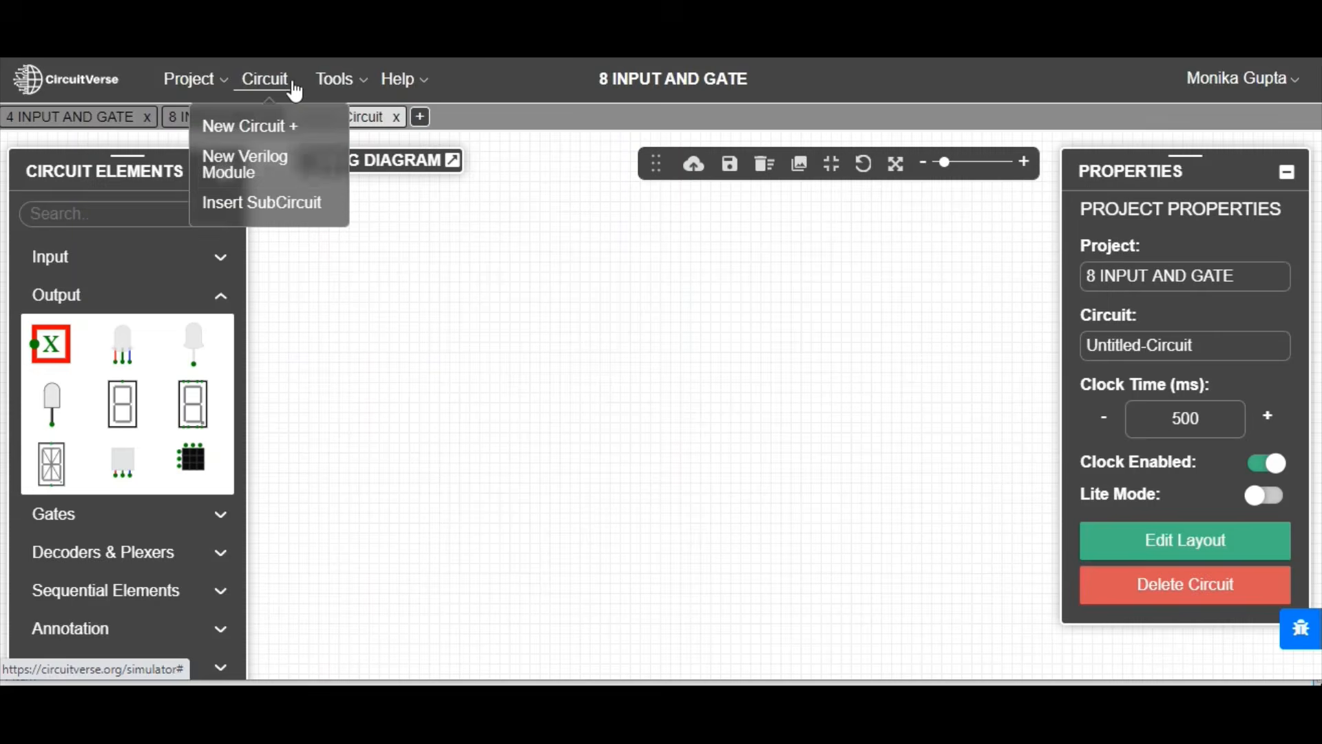
left_click(302, 204)
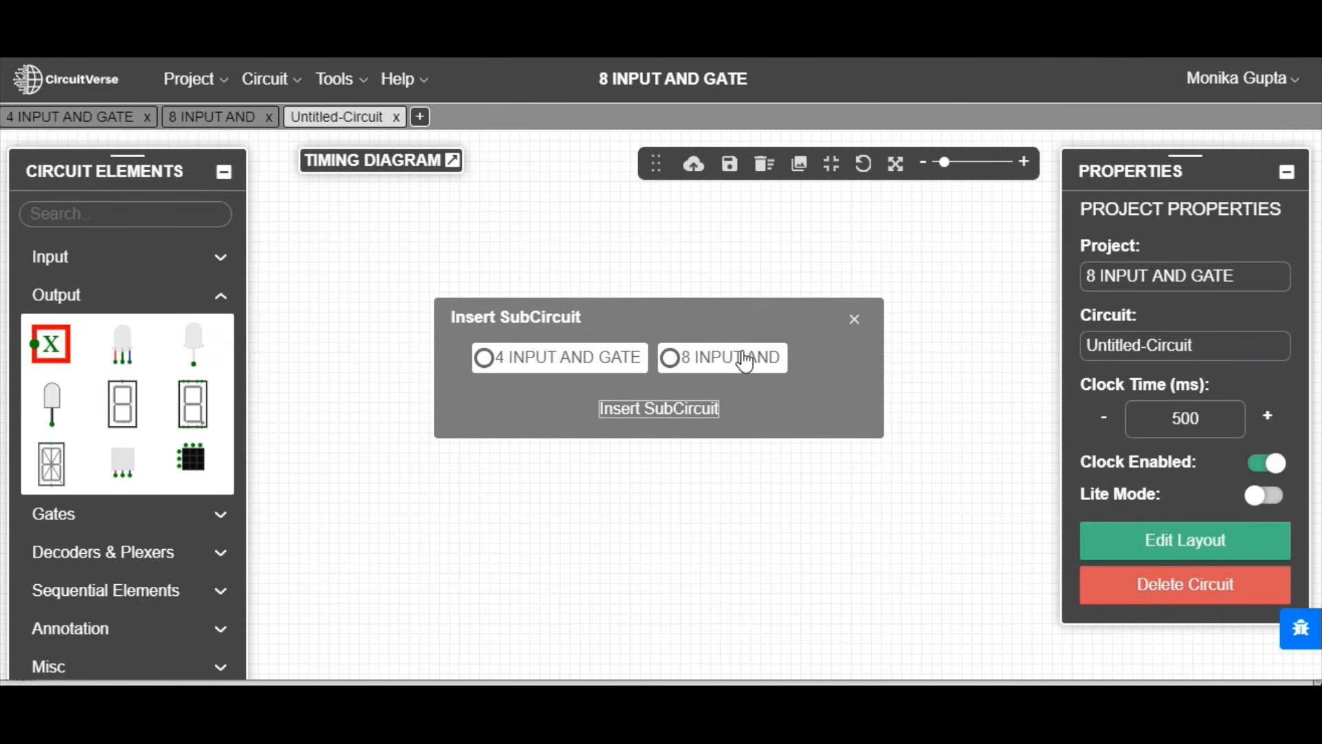
left_click(669, 358)
left_click(659, 408)
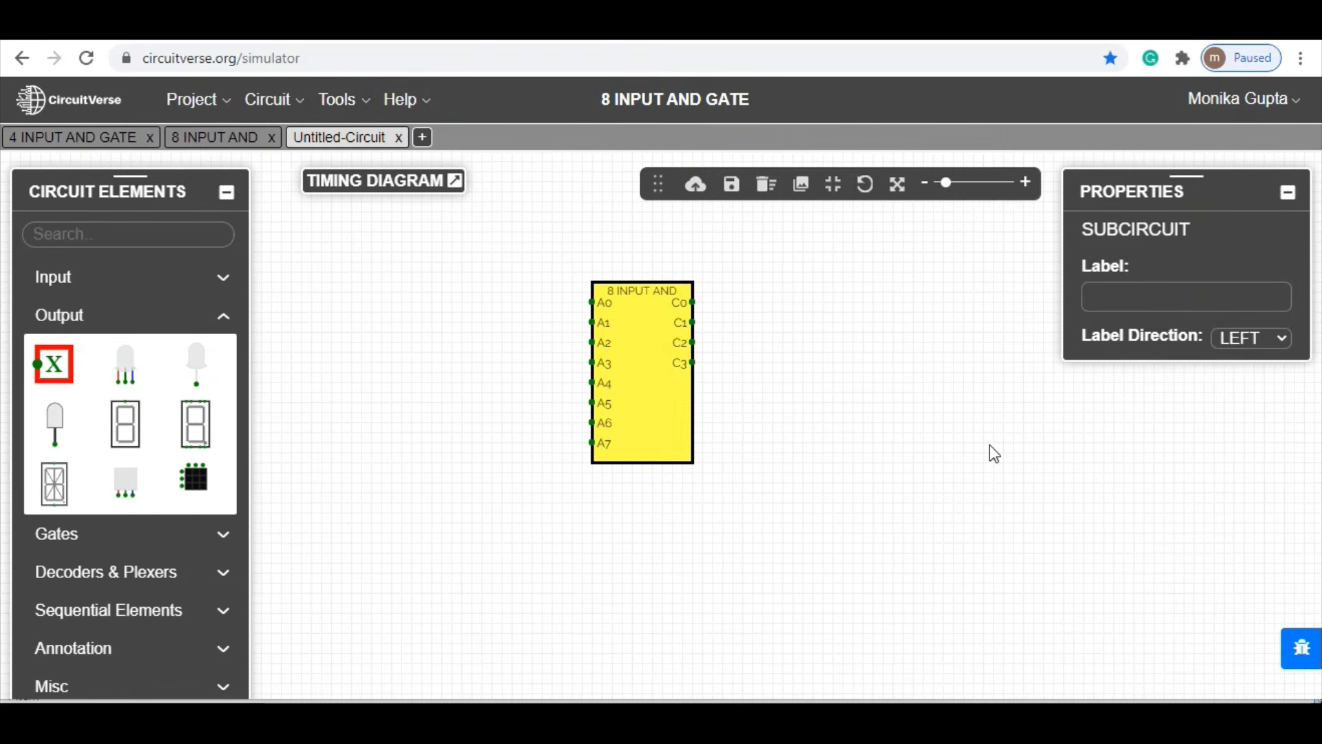